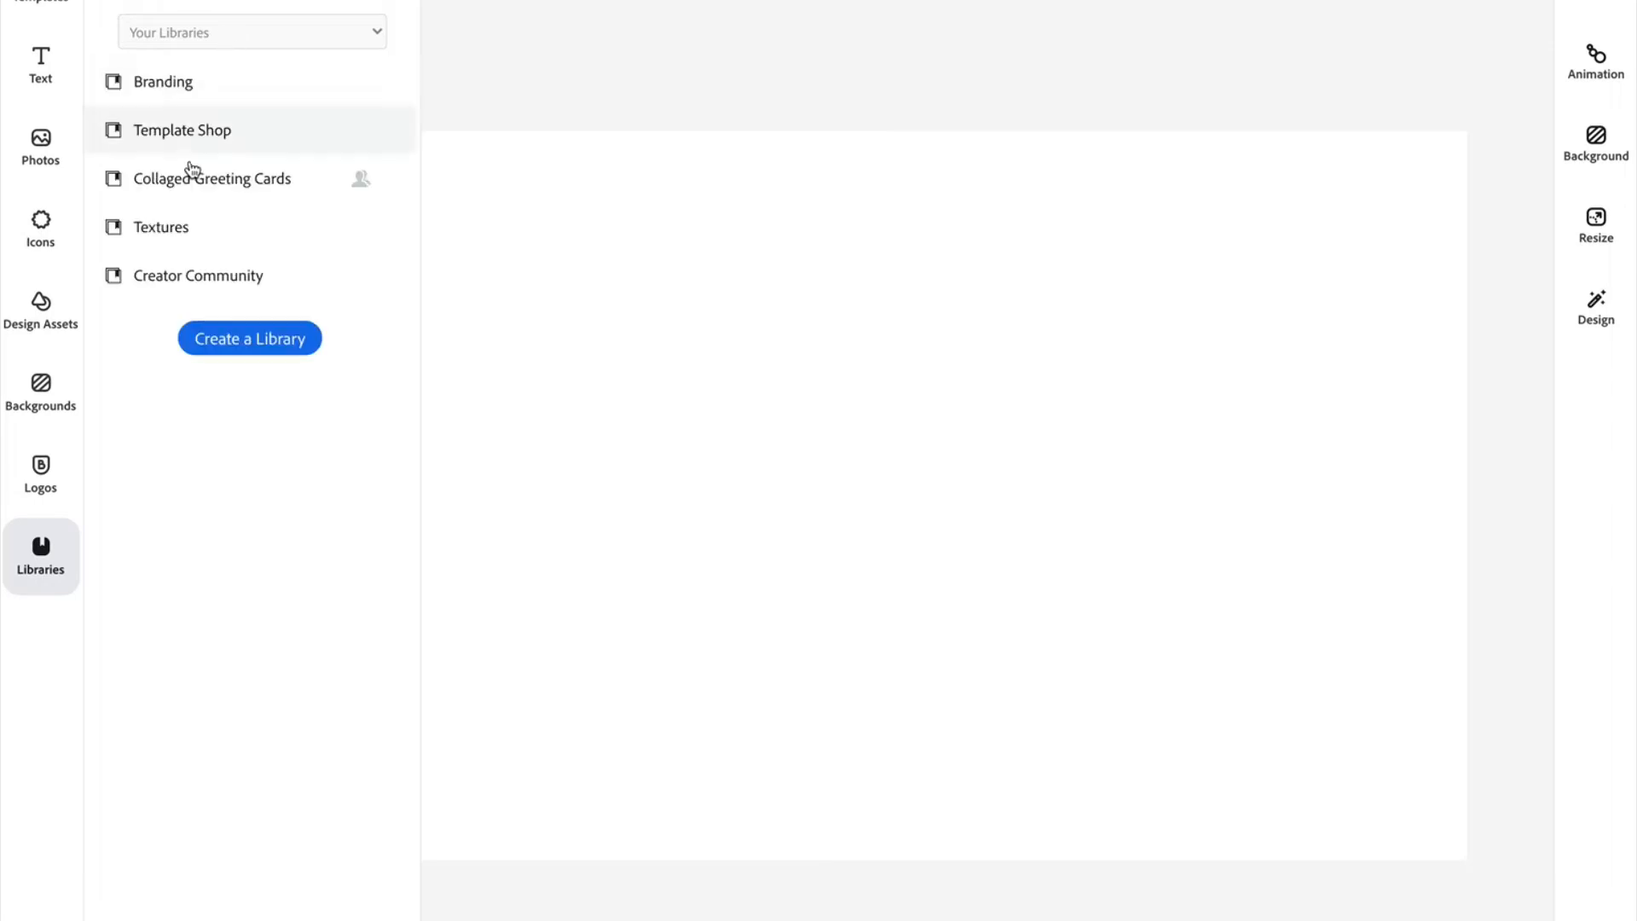
Add the pink texture from the Textures library to the canvas
click(166, 232)
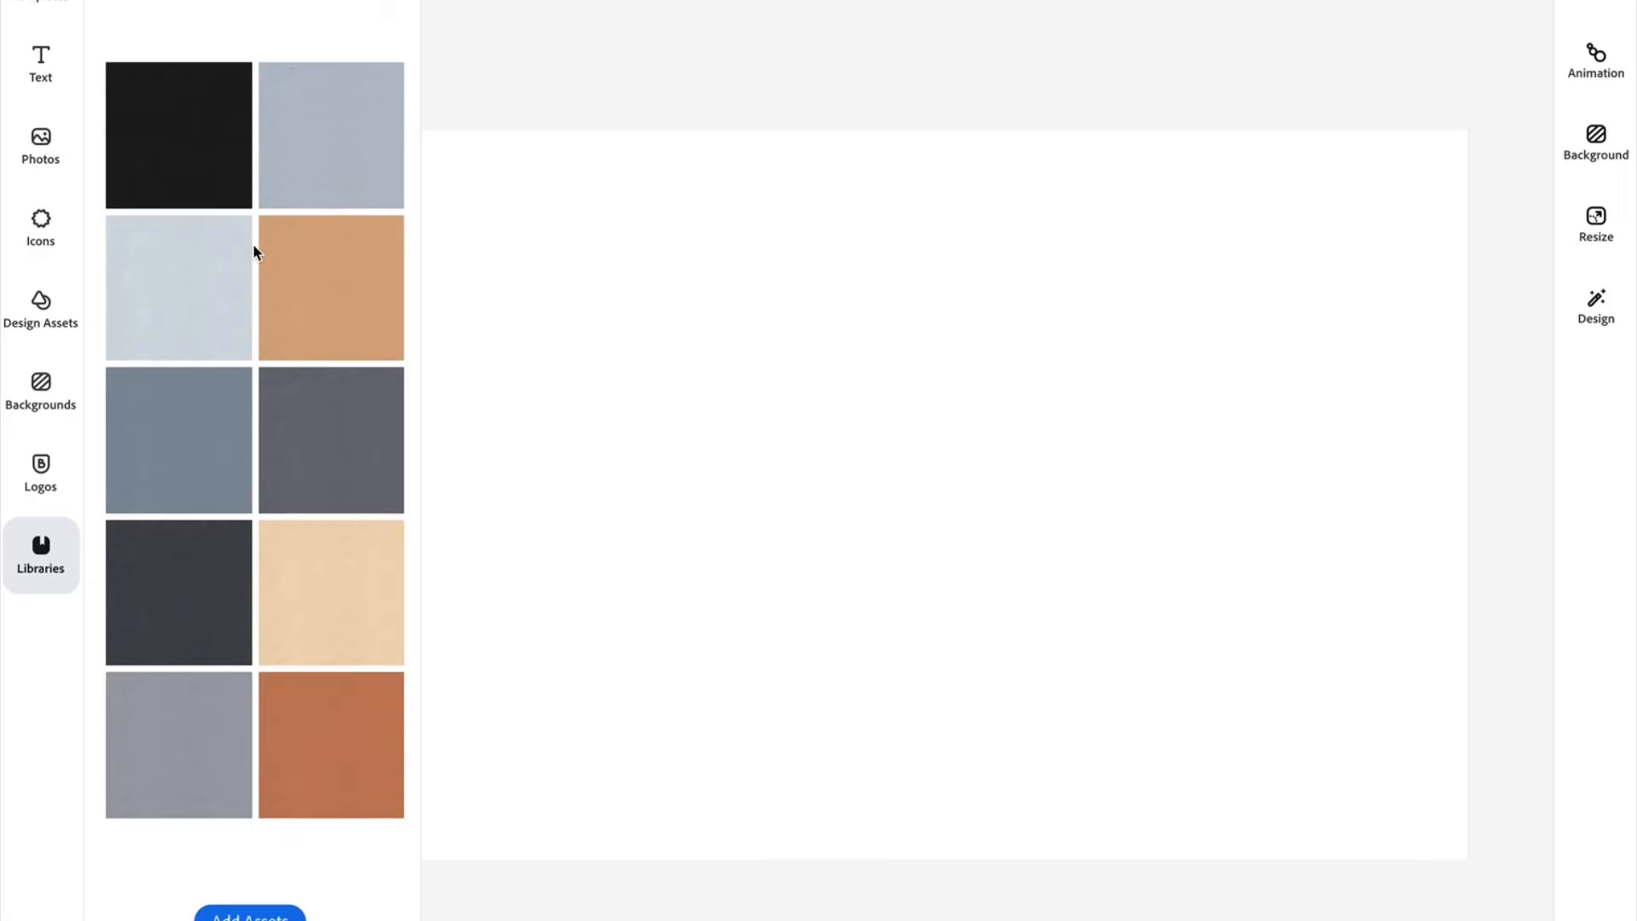
mouse_move(303, 394)
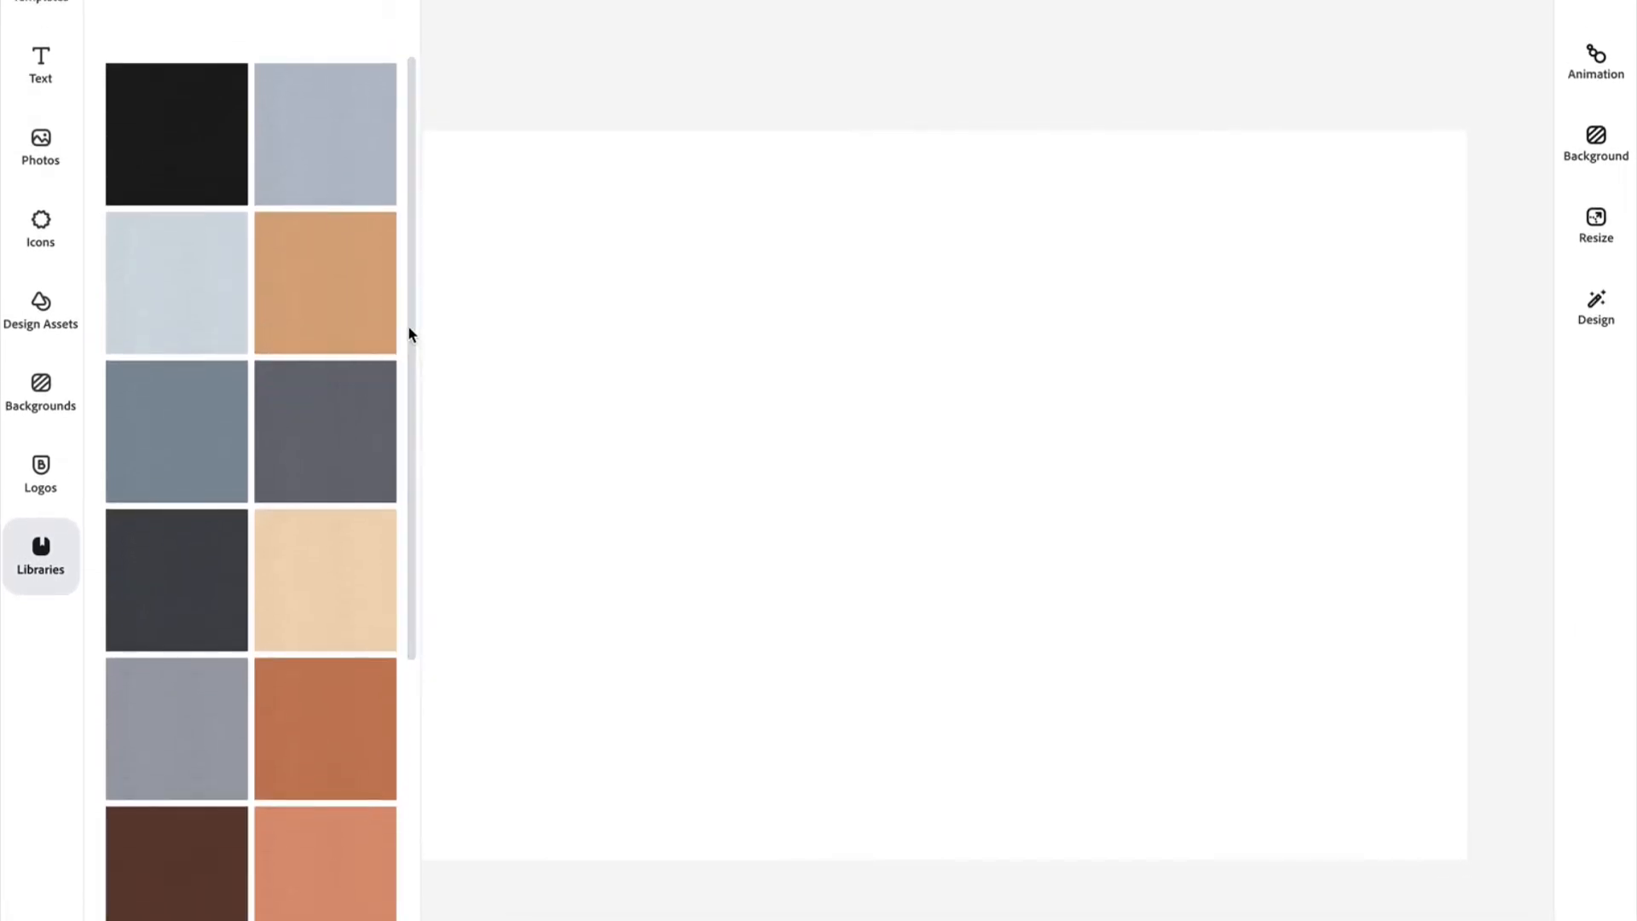
drag(410, 333, 408, 913)
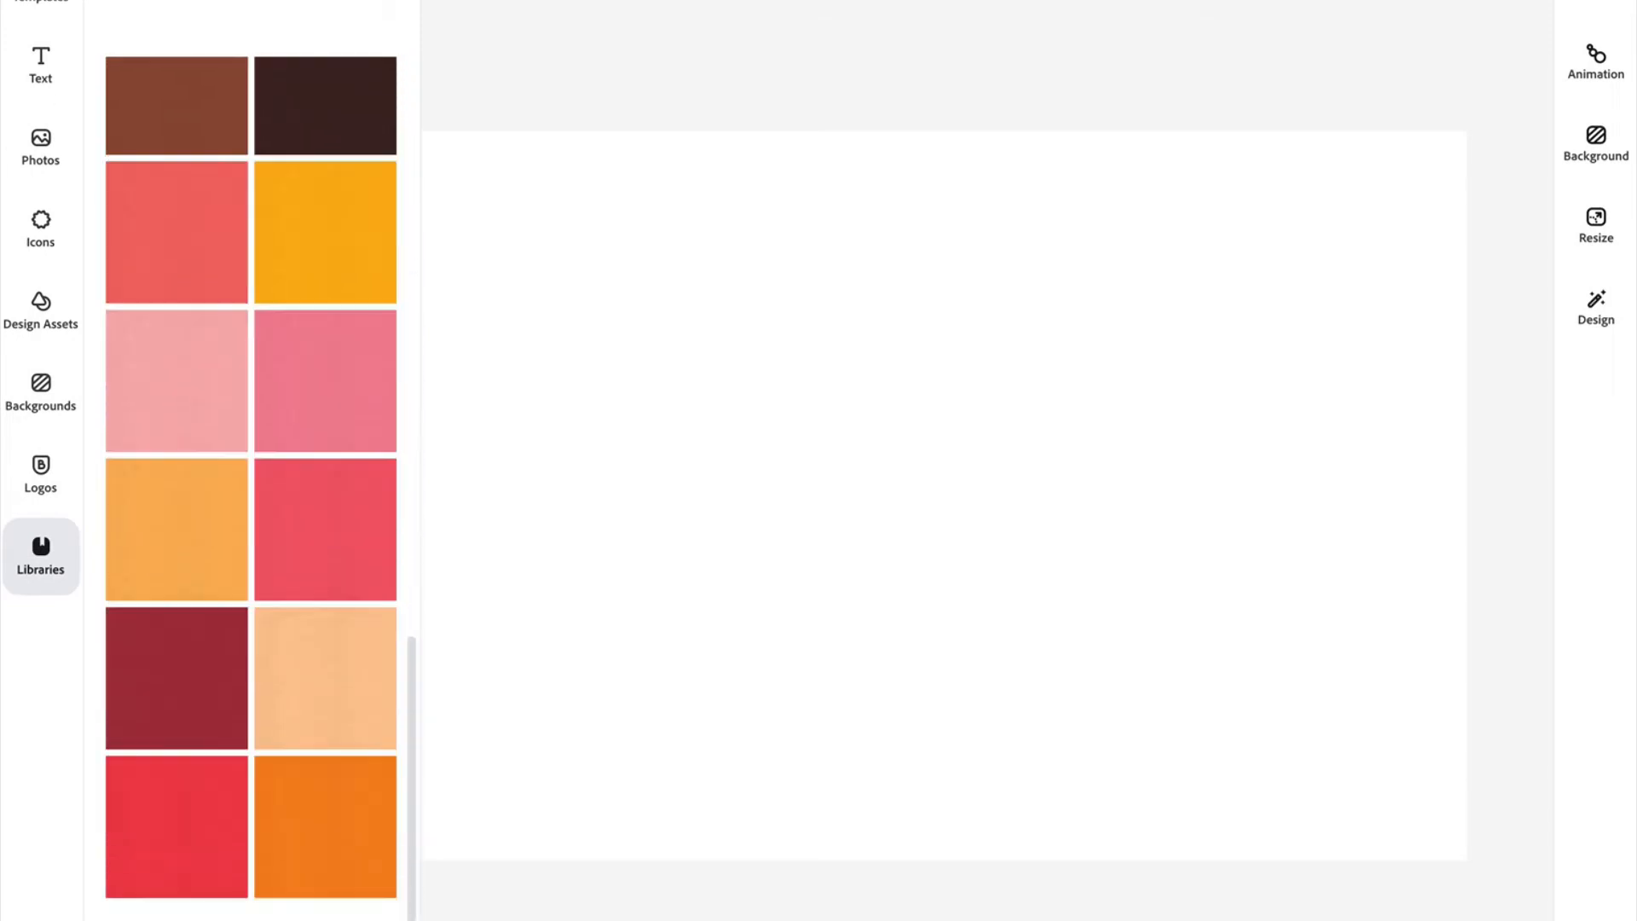
drag(410, 622, 409, 908)
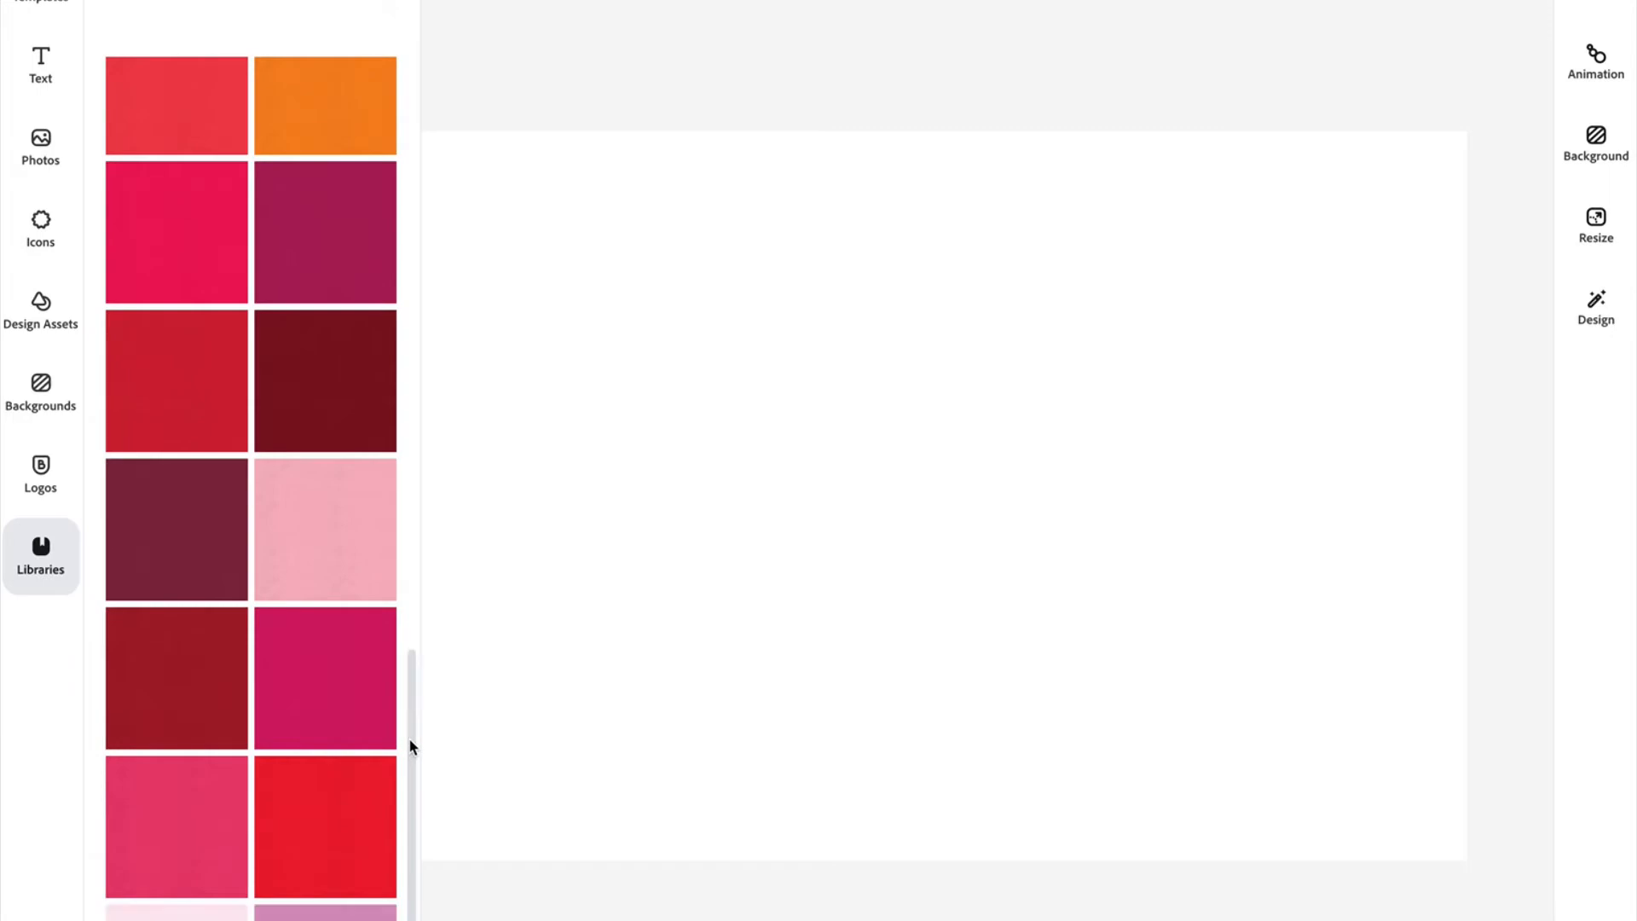
drag(412, 719, 409, 870)
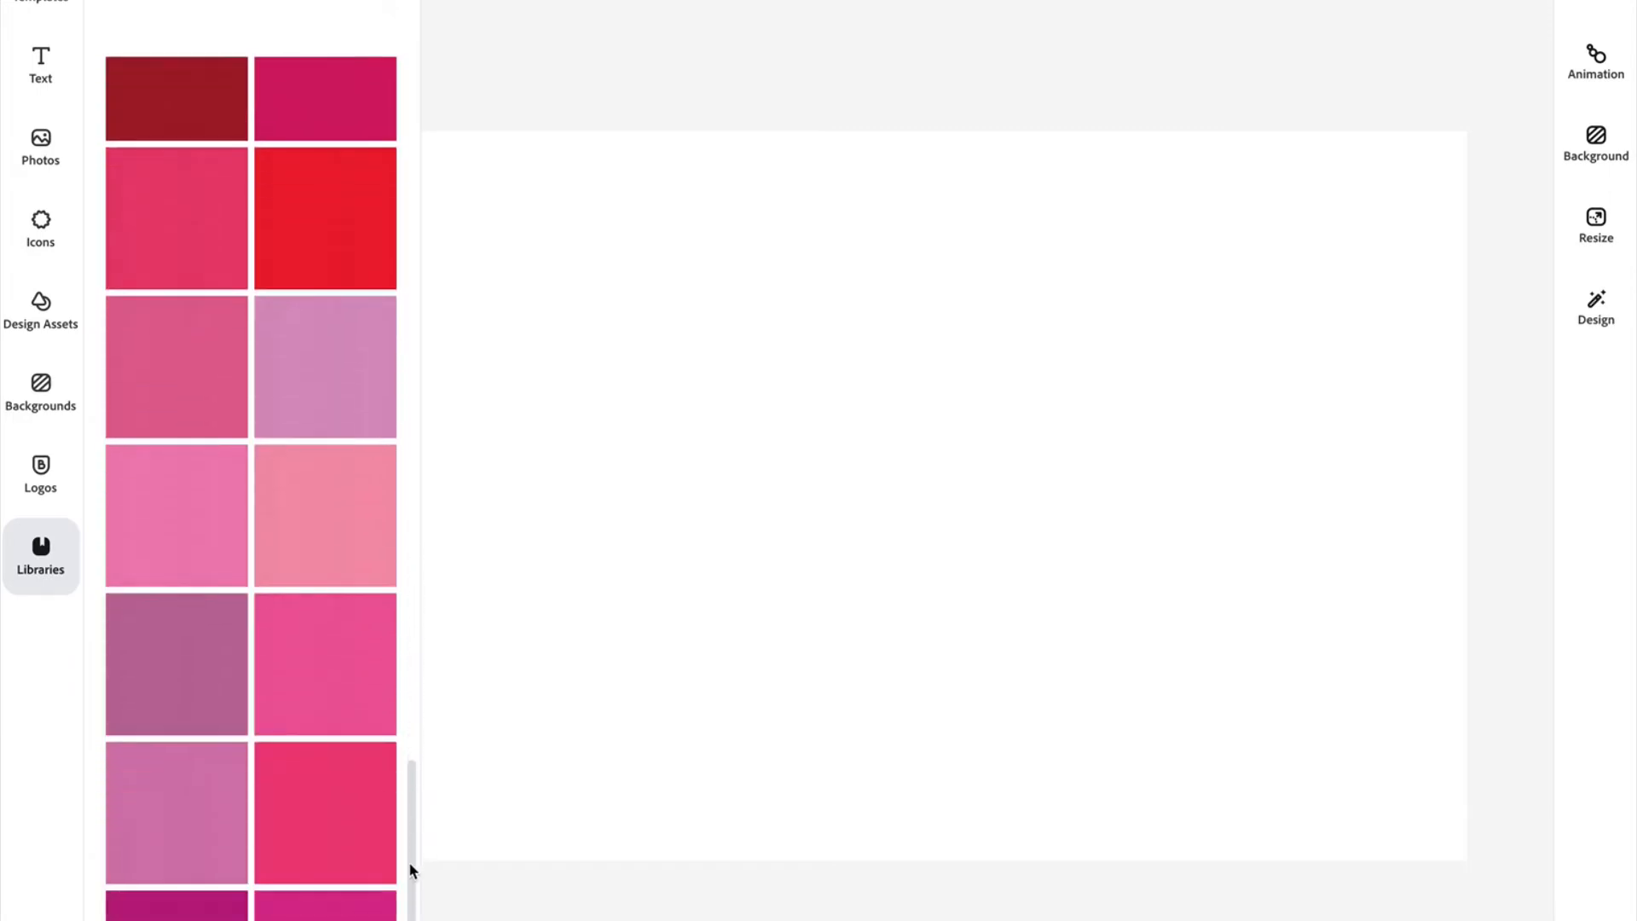
click(182, 535)
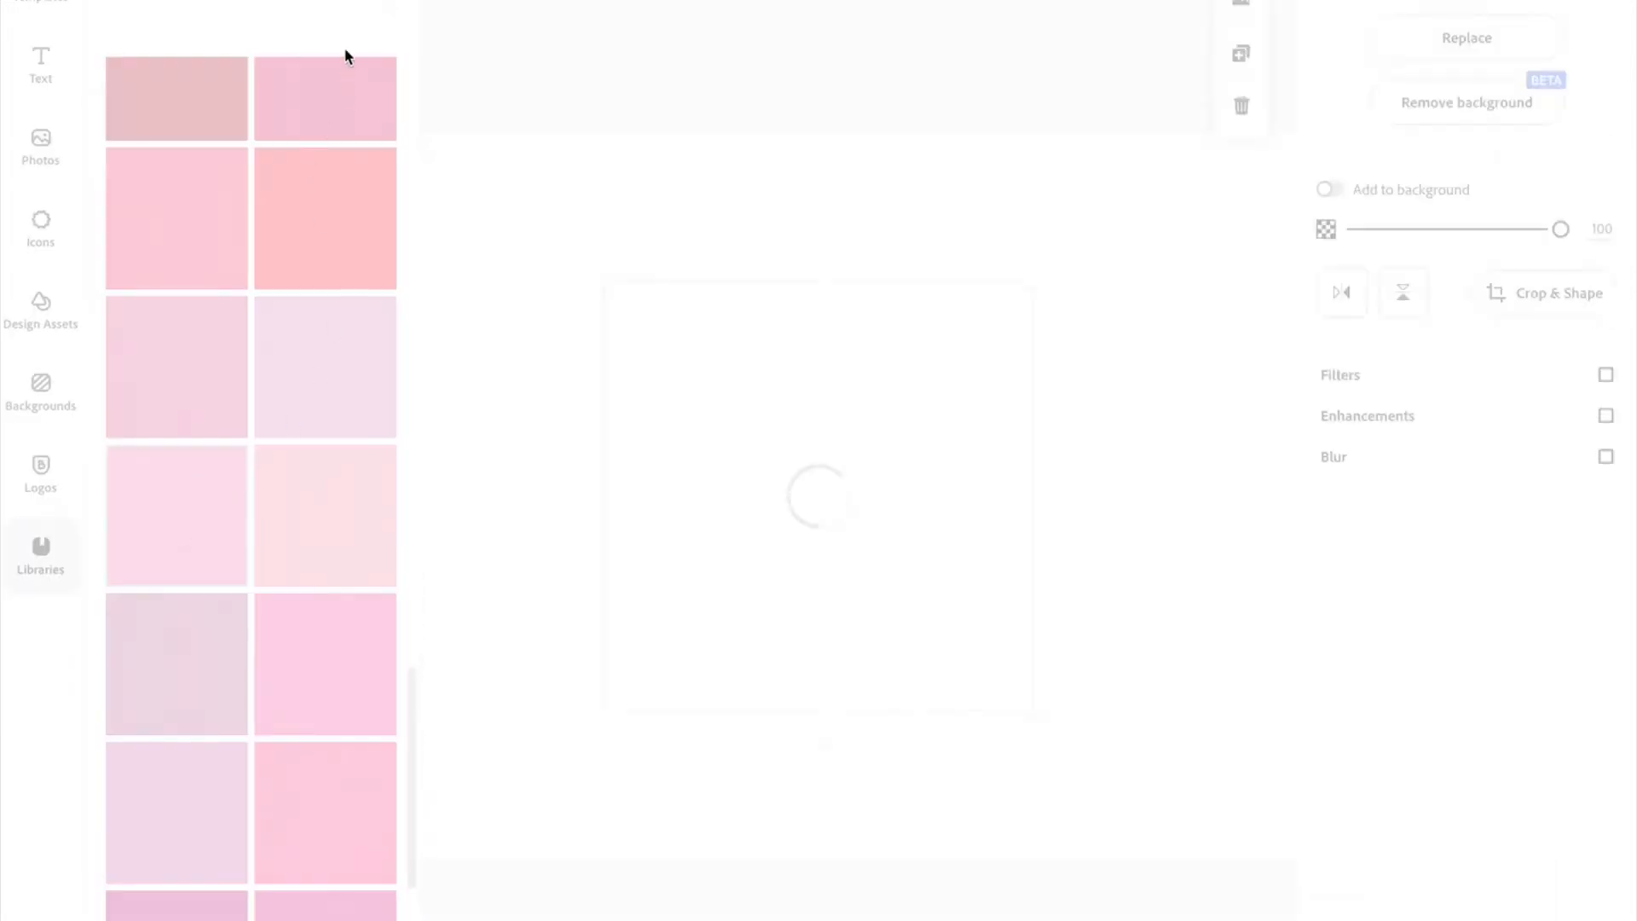
click(476, 25)
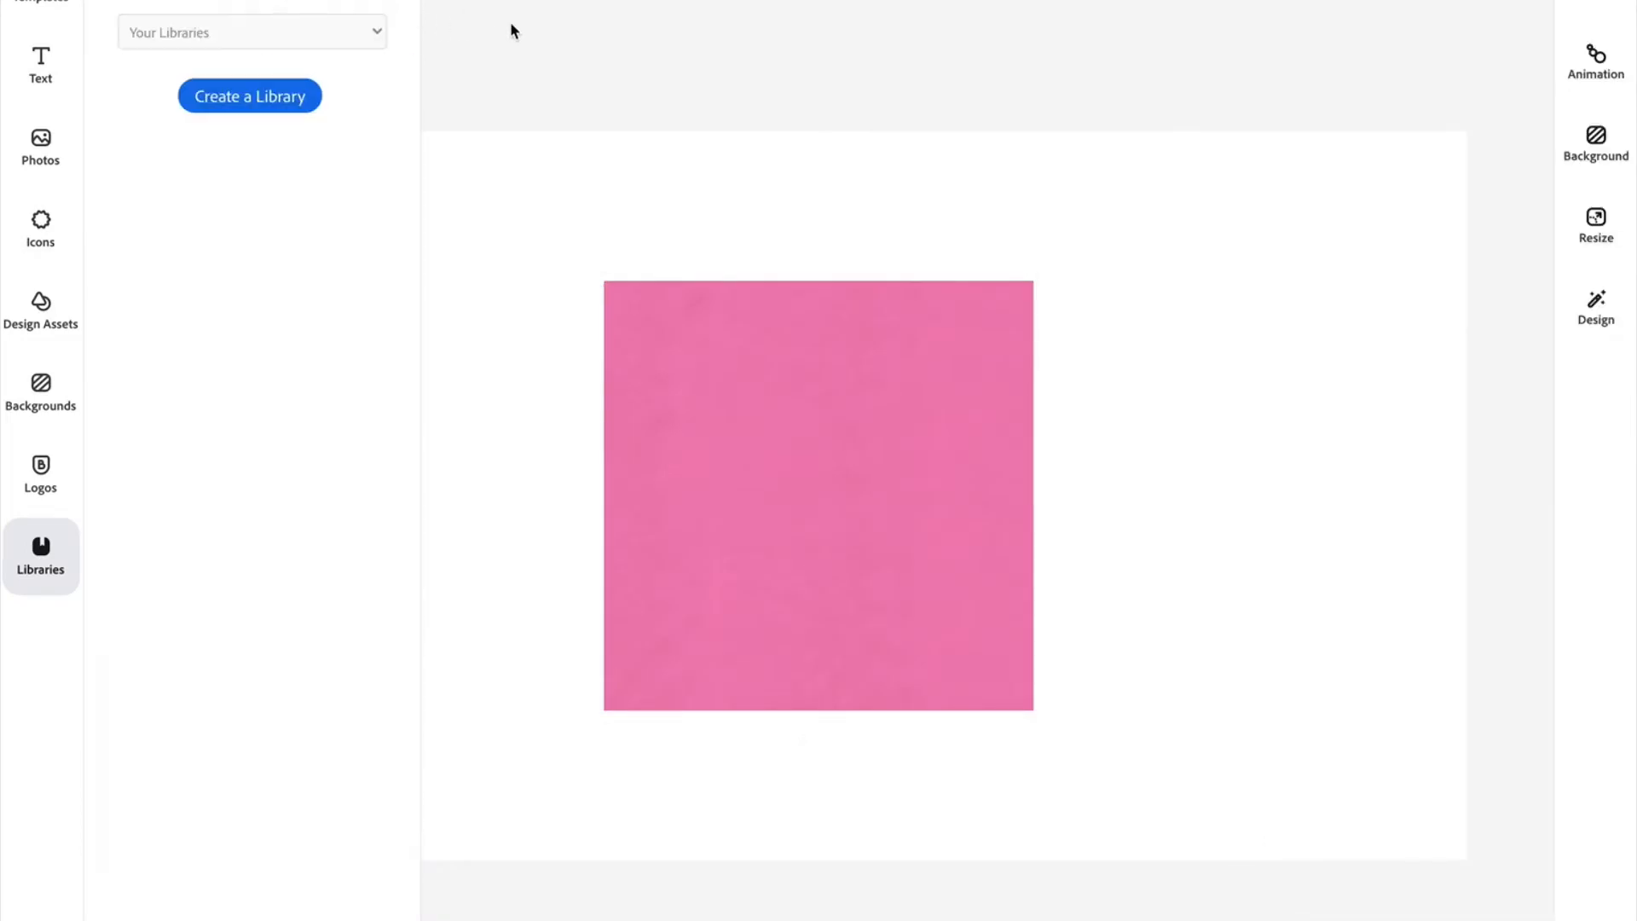
click(389, 4)
Move the pink texture to the canvas's upper-left corner and enlarge it to cover the whole canvas as a background
click(690, 402)
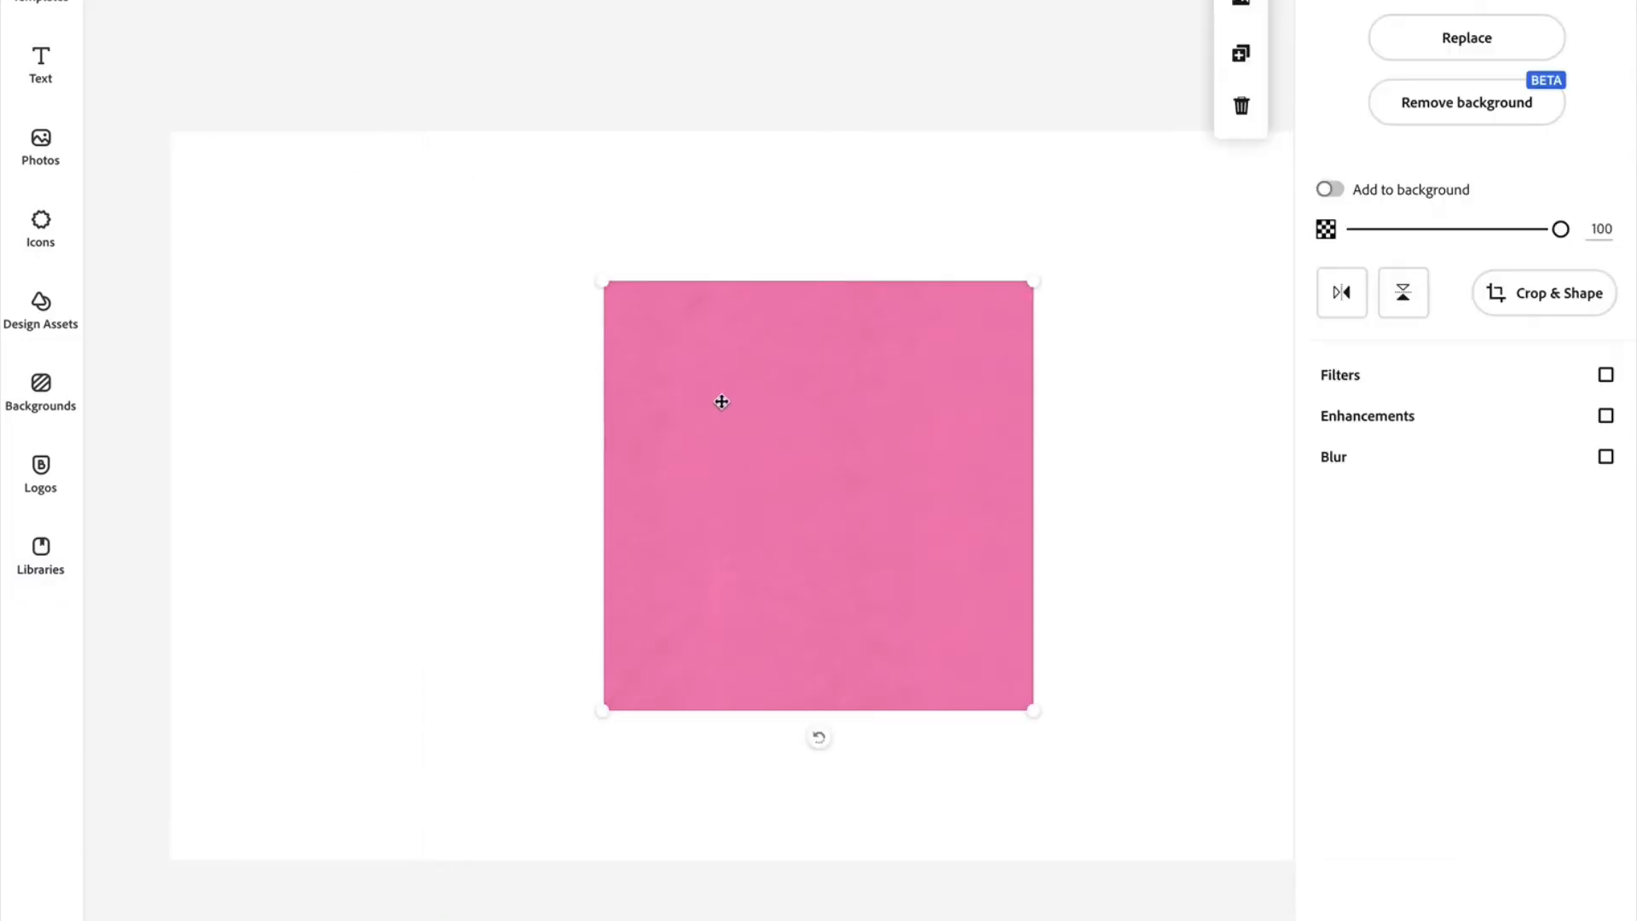
mouse_move(249, 236)
mouse_down()
mouse_move(218, 213)
mouse_move(251, 227)
mouse_up()
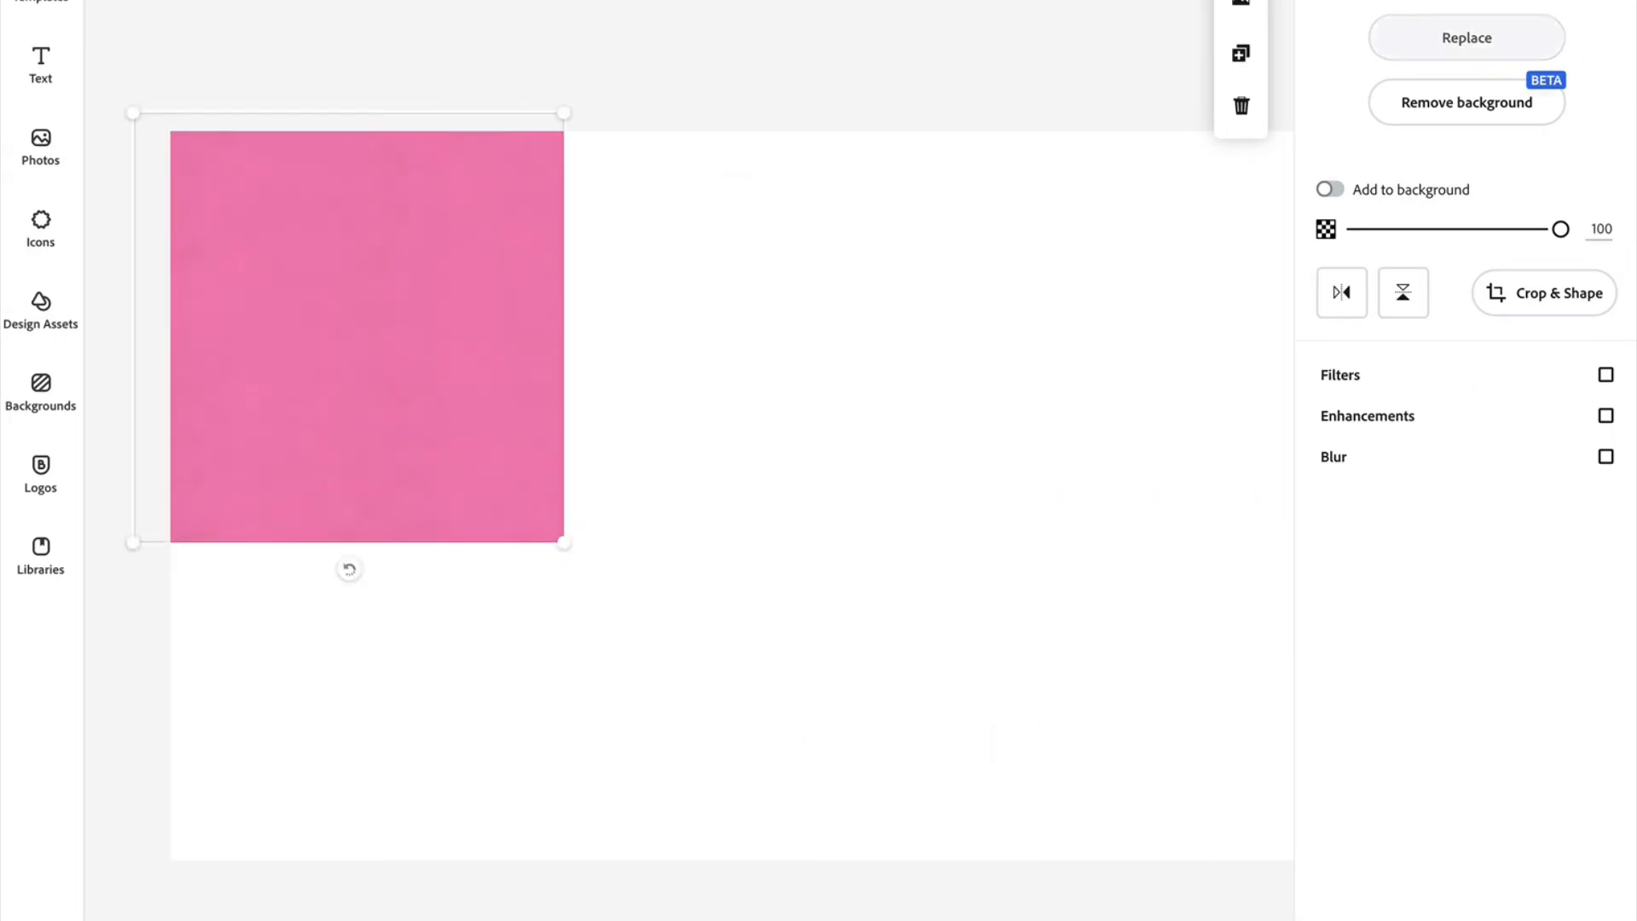
click(1600, 3)
click(526, 517)
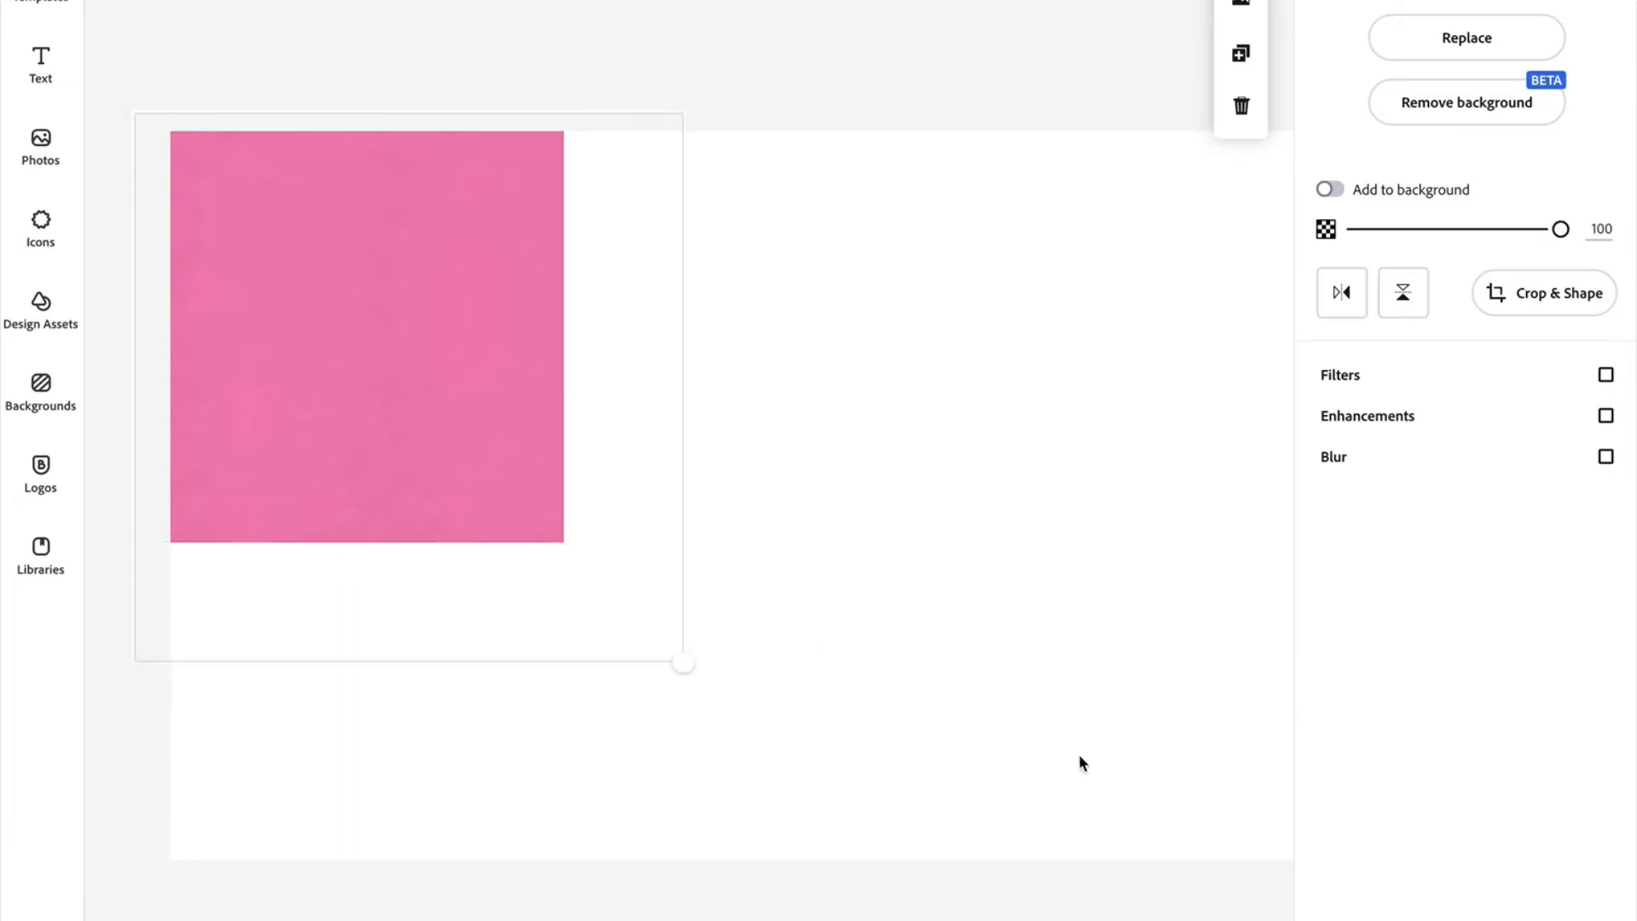
drag(1083, 764, 1223, 826)
drag(921, 753, 1169, 809)
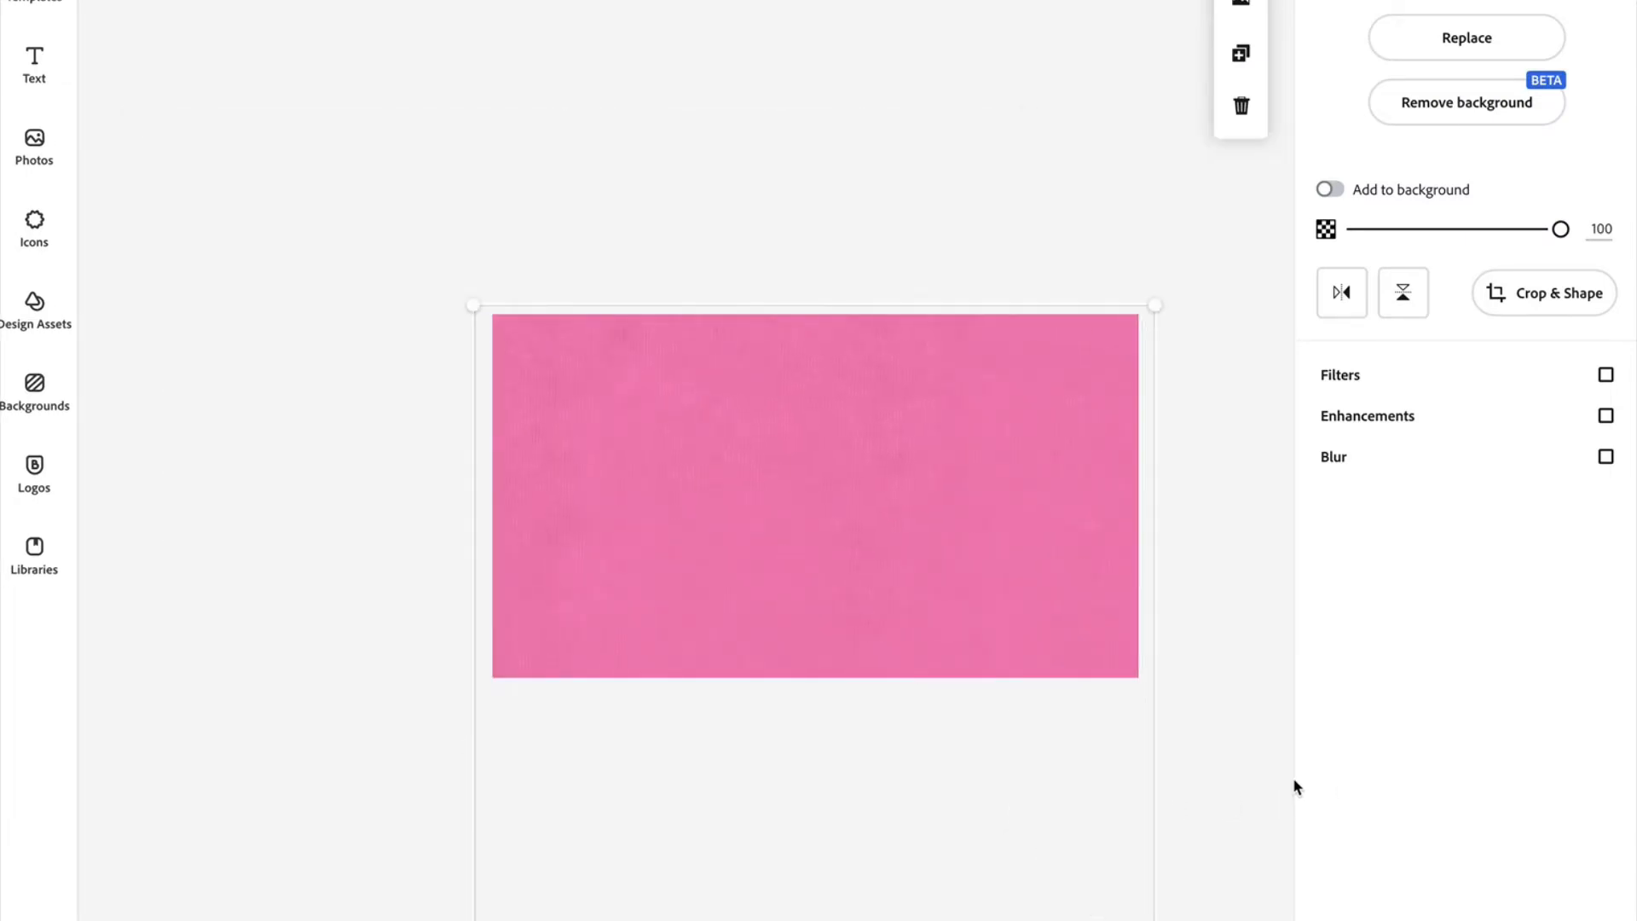
click(623, 243)
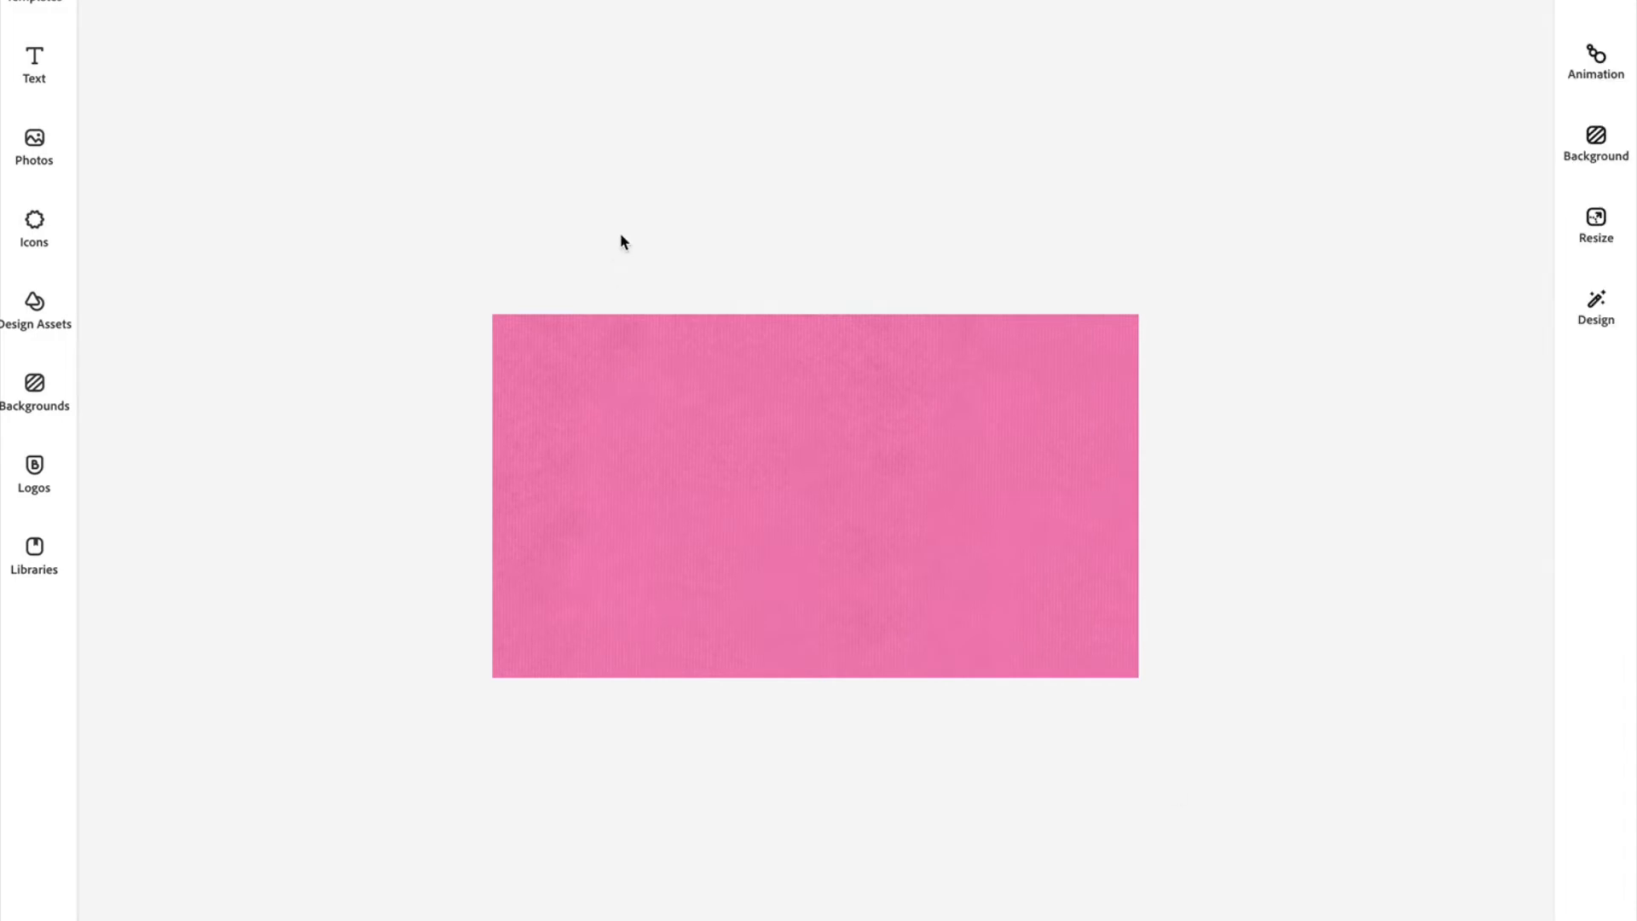
Add the cutout photo of the waving woman with the plain green outline from the Branding library
click(30, 550)
click(271, 24)
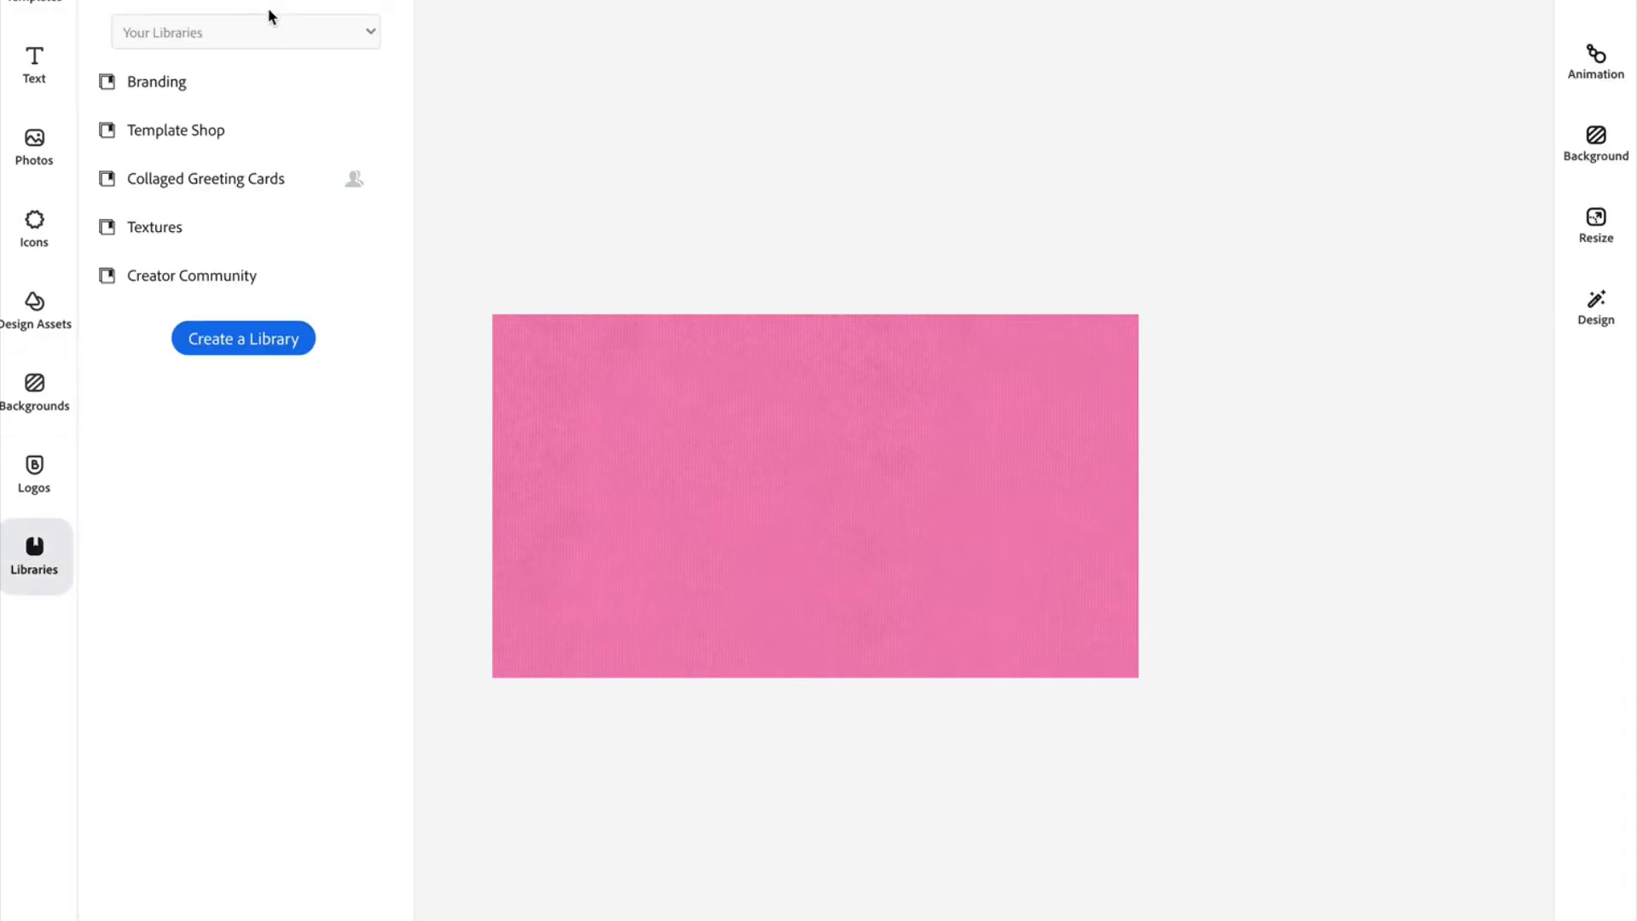
click(162, 82)
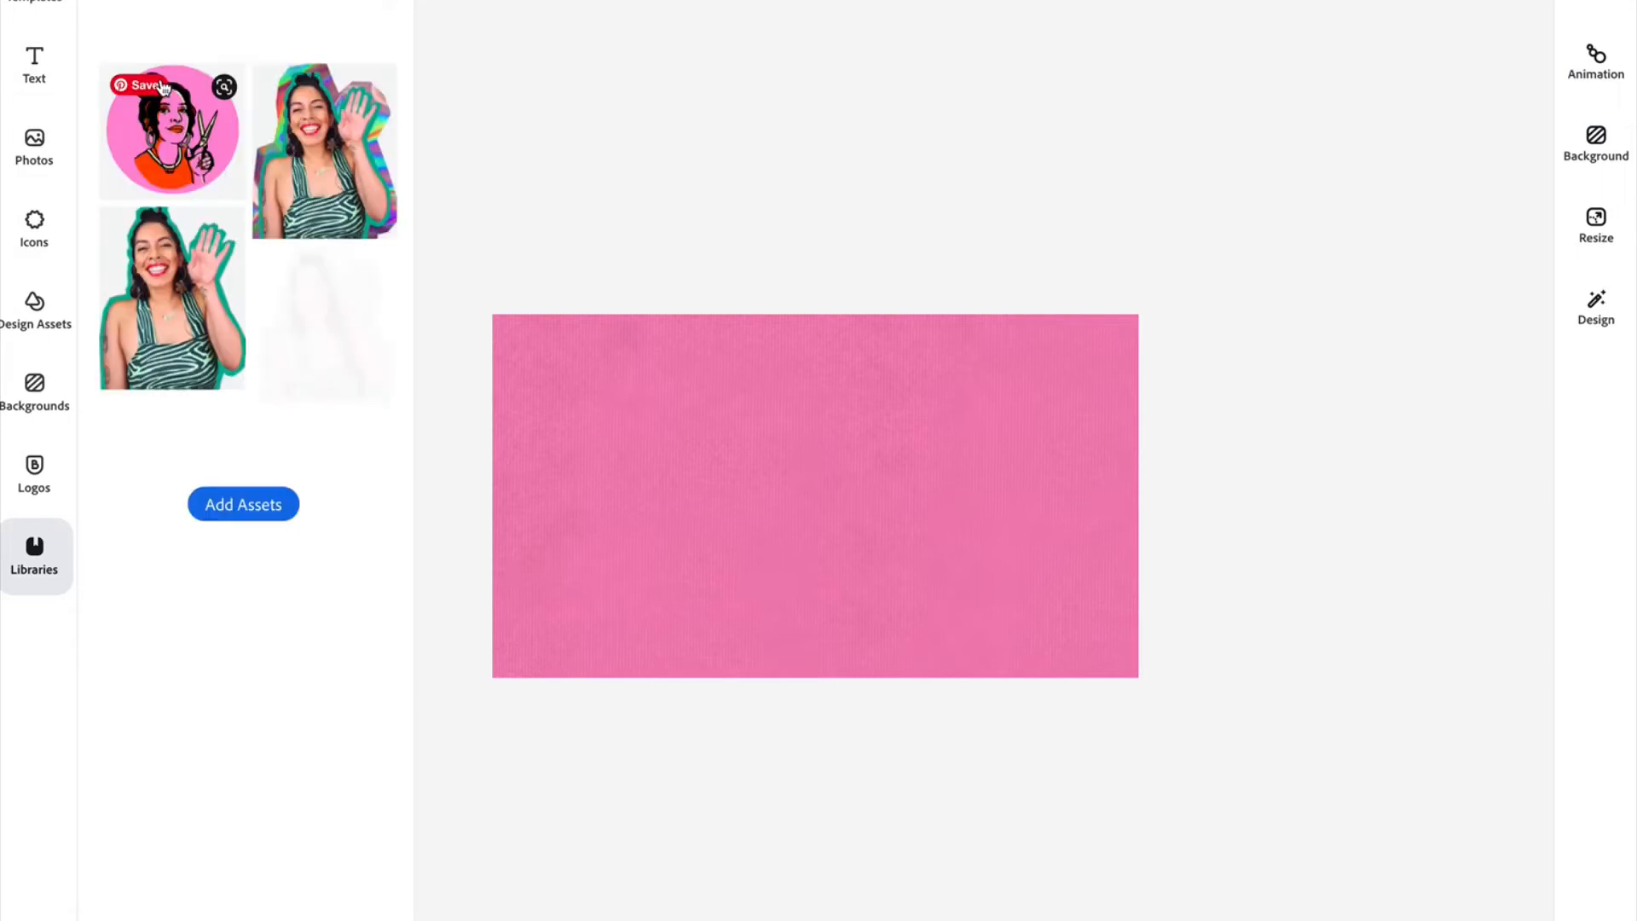
click(178, 300)
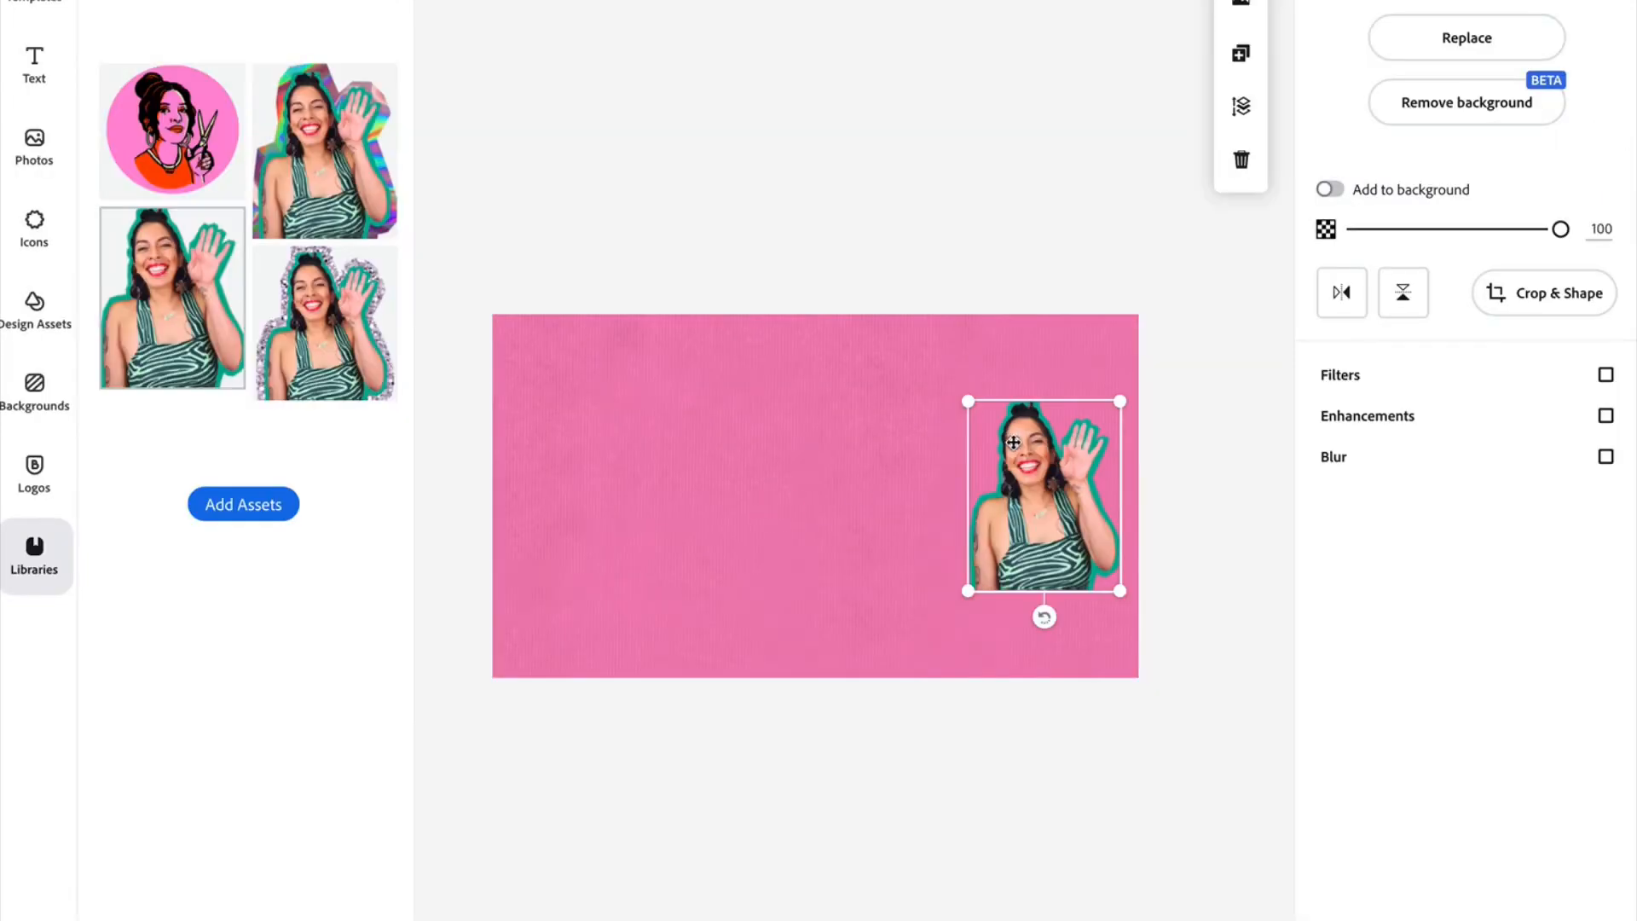
Enlarge the cutout photo and position it in the right part of the canvas, flush with the bottom edge
drag(940, 388, 849, 272)
drag(994, 448, 983, 543)
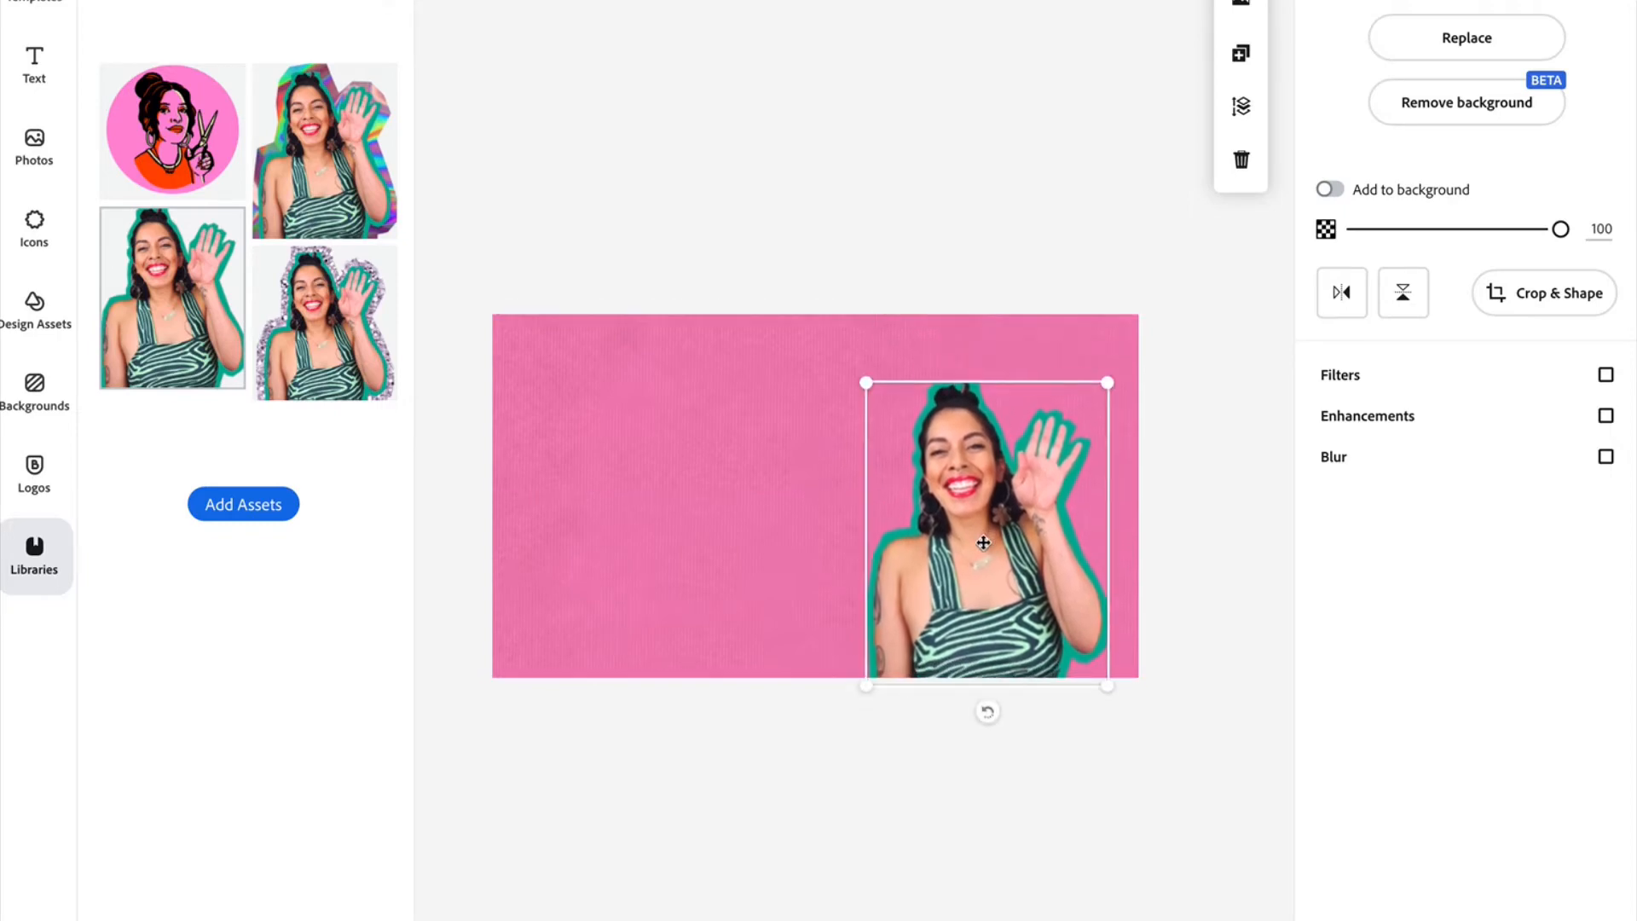
key(Left)
key(Left)
key(Left)
key(Left)
key(Left)
key(Left)
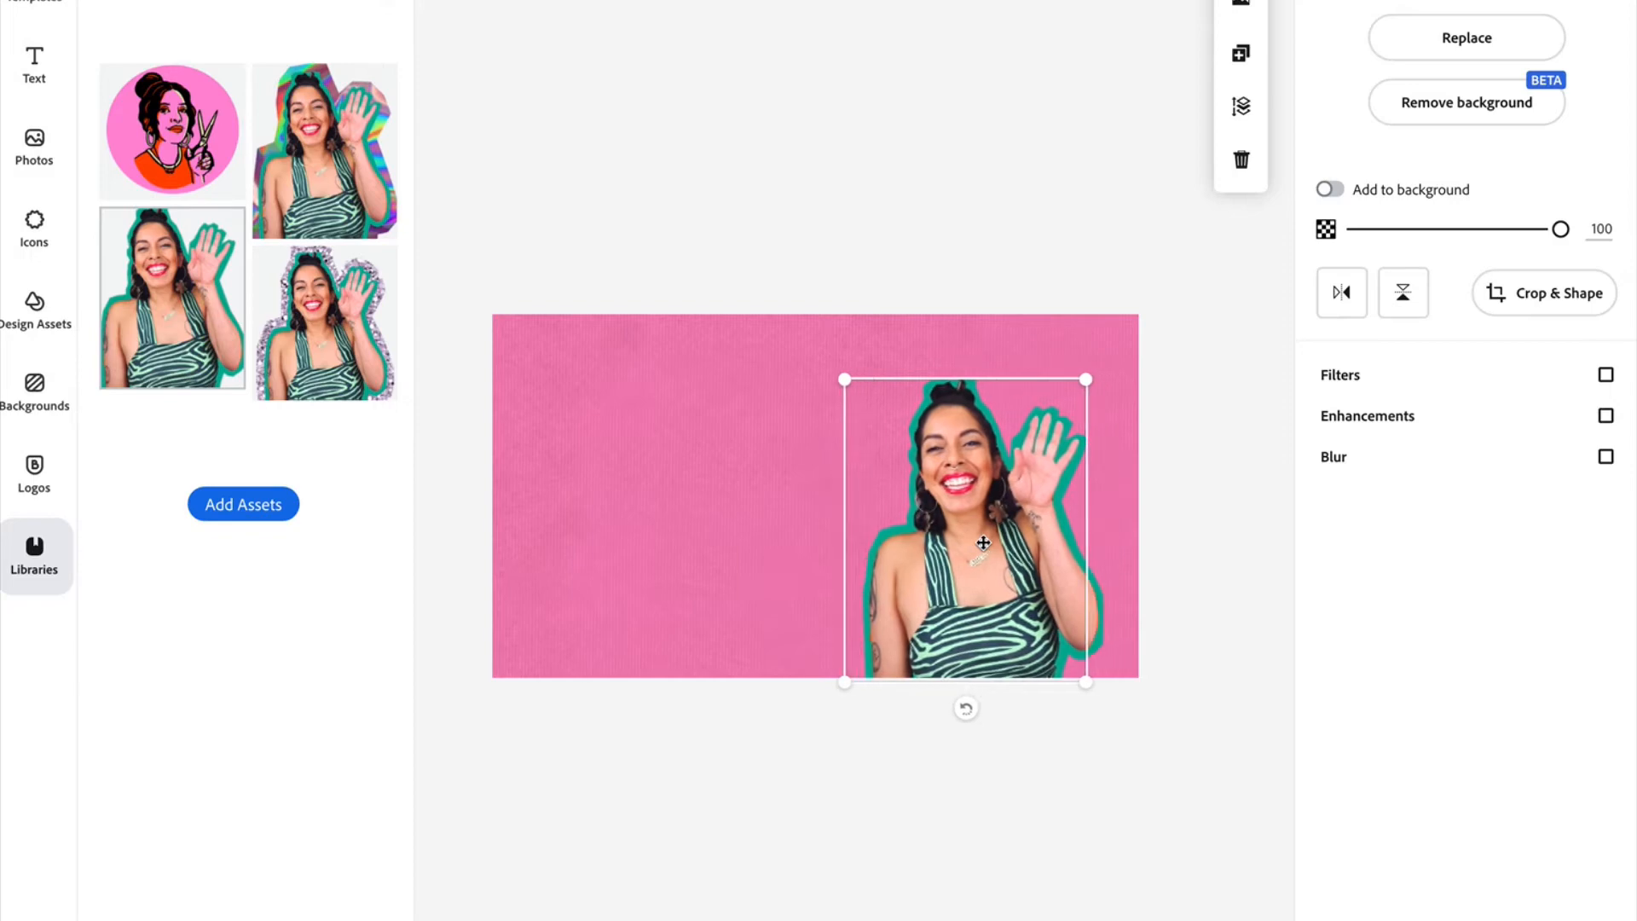
drag(1014, 586, 1020, 587)
click(1040, 776)
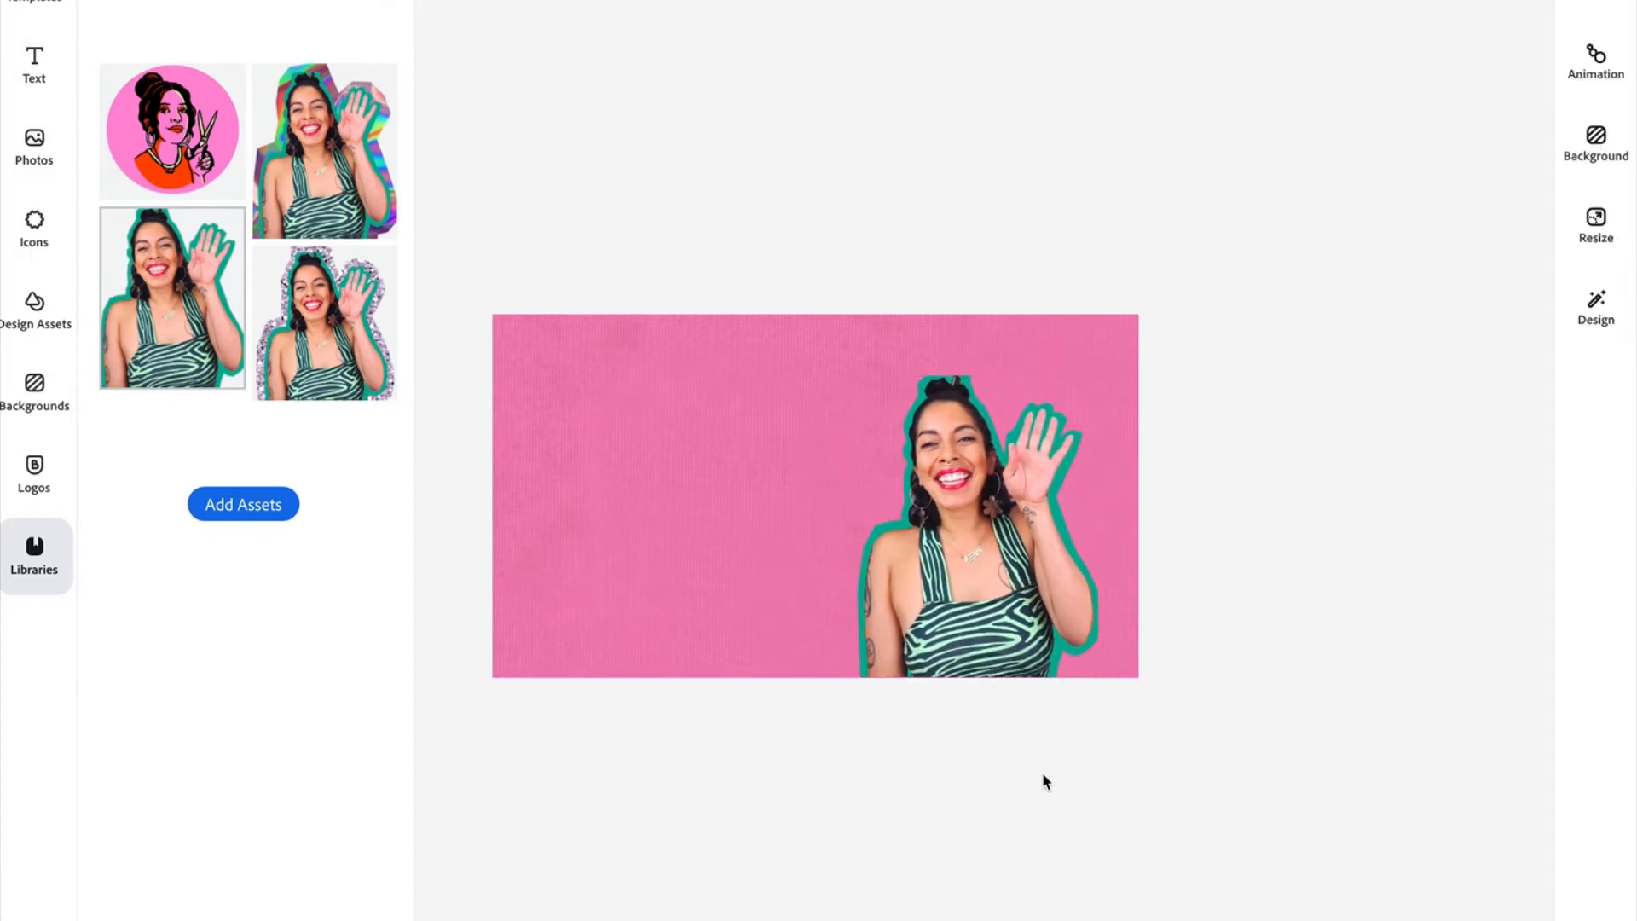
Browse the Elements and Illustrations categories of the design assets for decorations that suit the banner
click(37, 317)
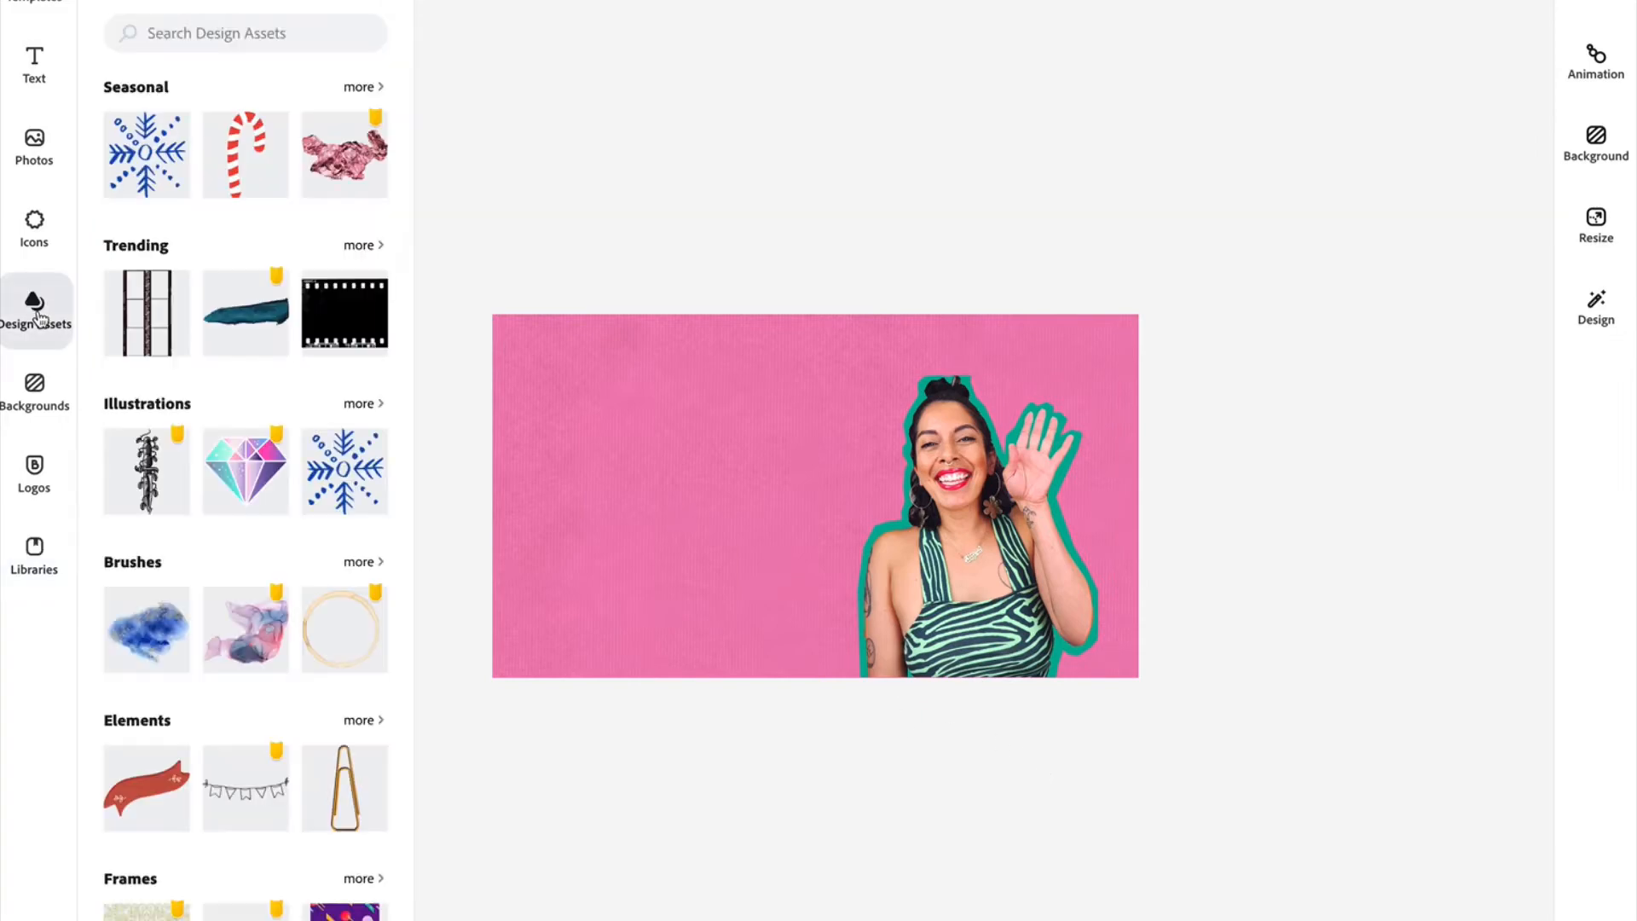
scroll(135, 401, down, 3)
scroll(134, 400, up, 3)
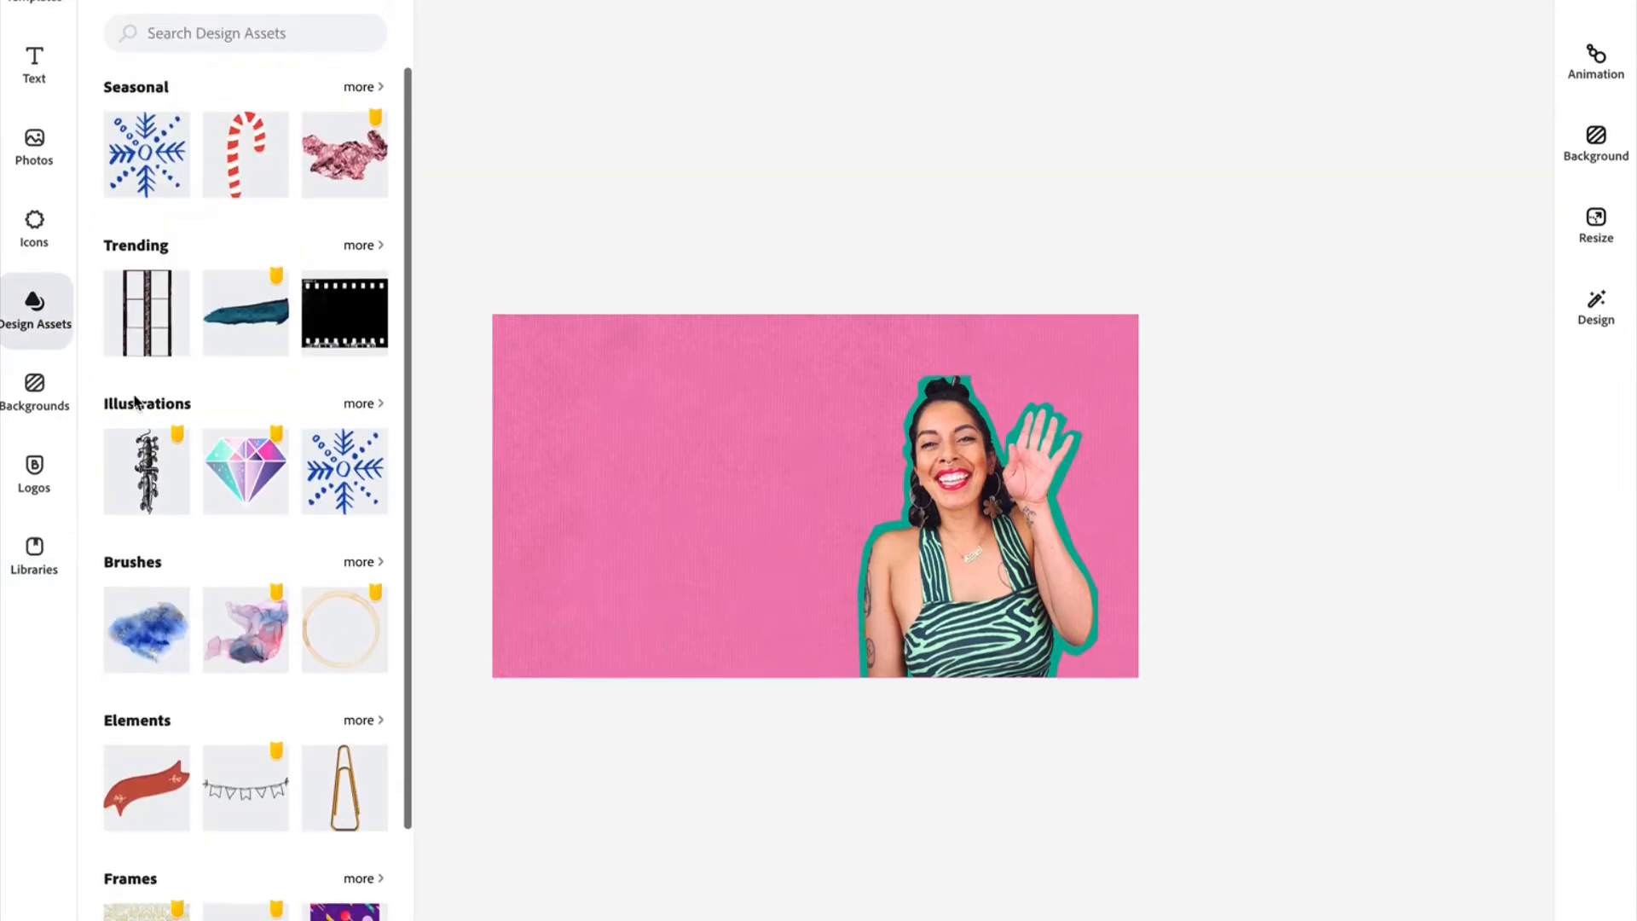
scroll(135, 401, down, 3)
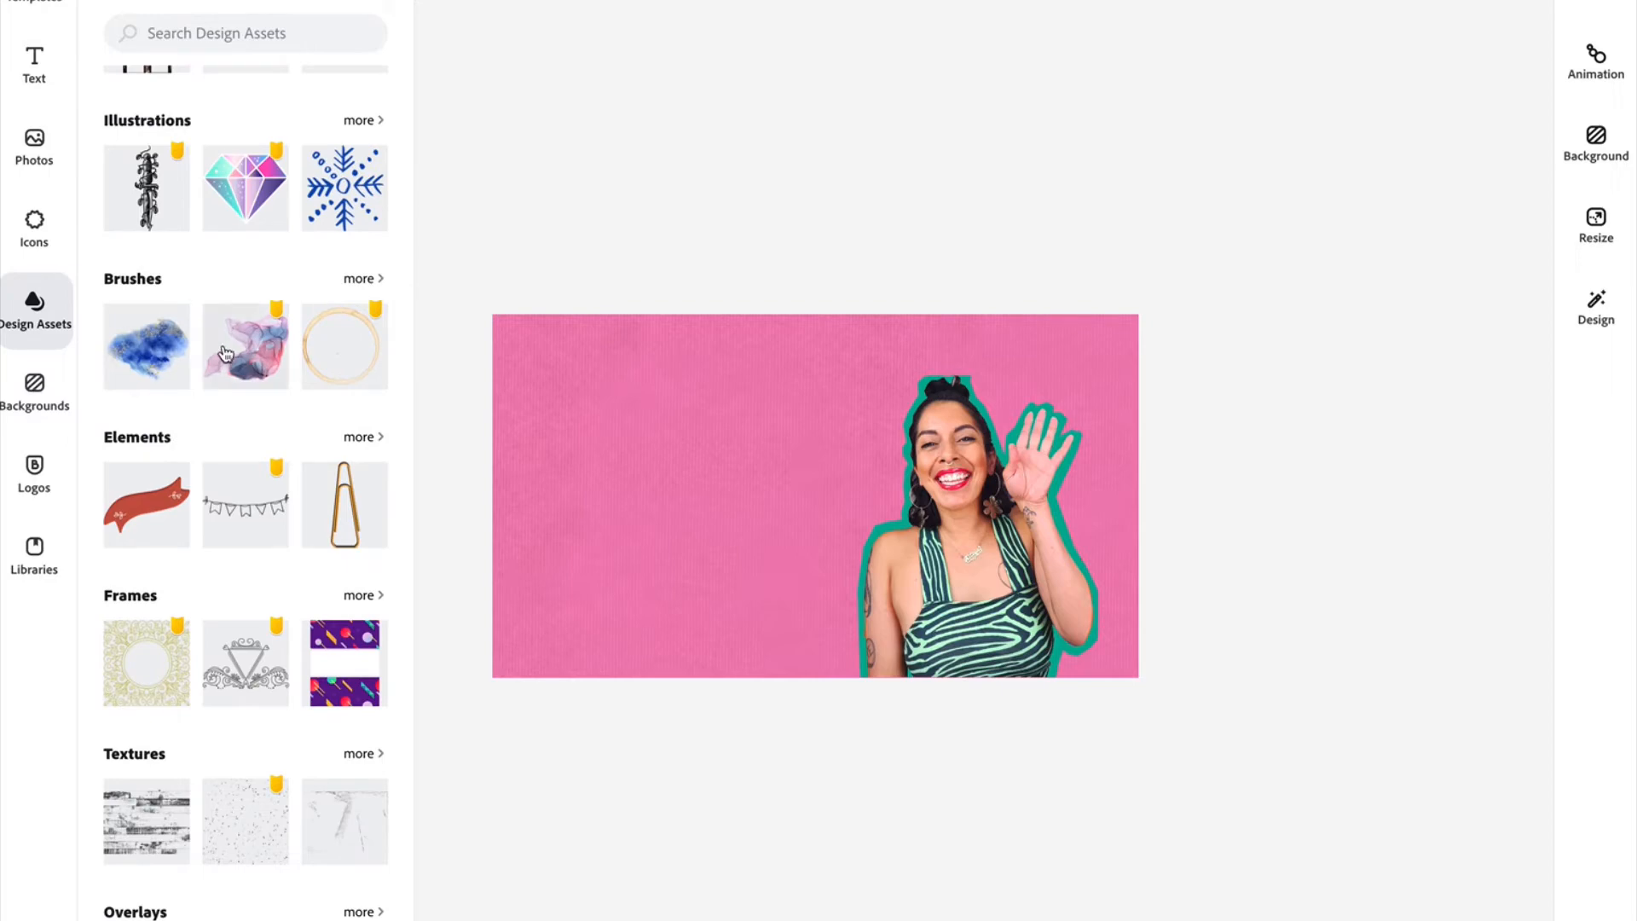
click(372, 438)
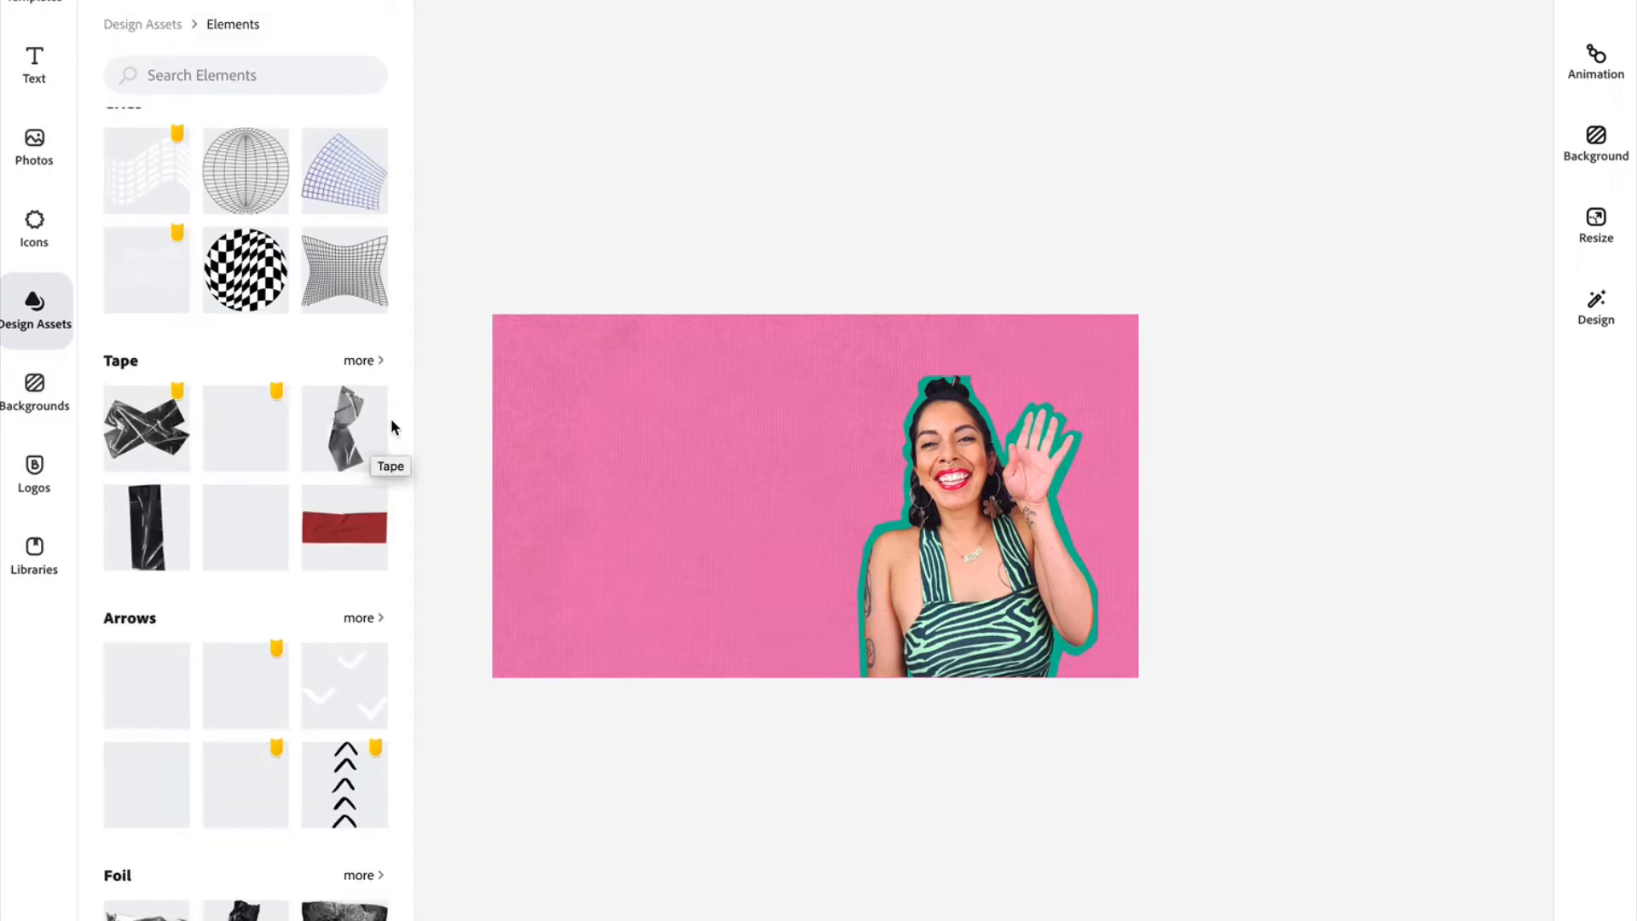
scroll(396, 411, up, 1)
scroll(397, 414, up, 2)
scroll(398, 415, down, 15)
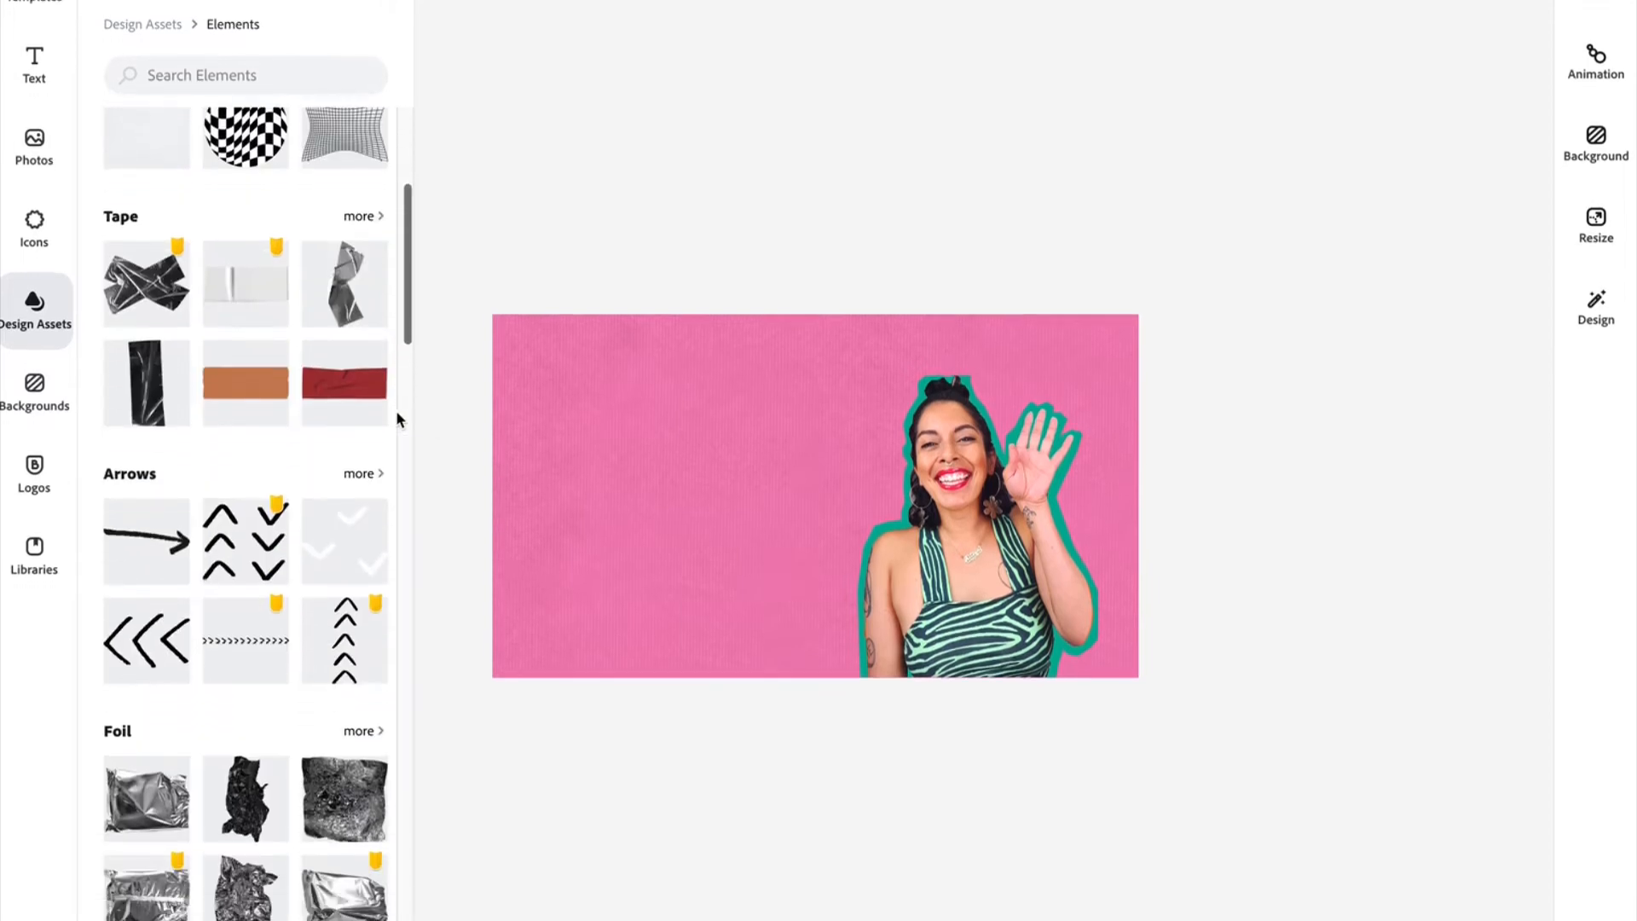
scroll(397, 415, down, 20)
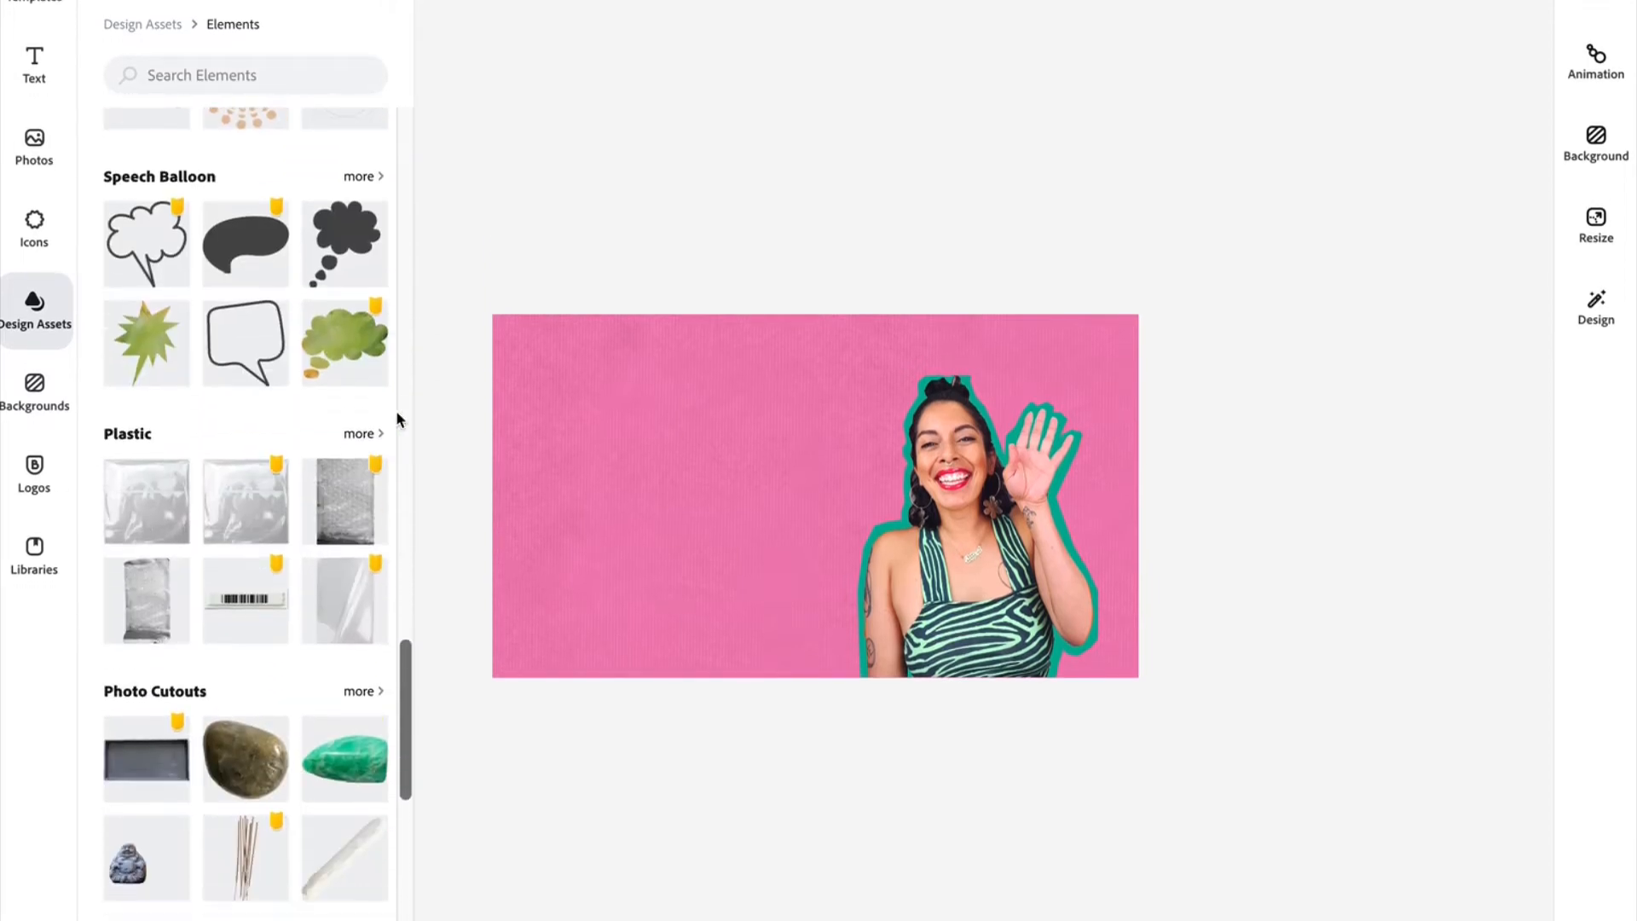
click(183, 24)
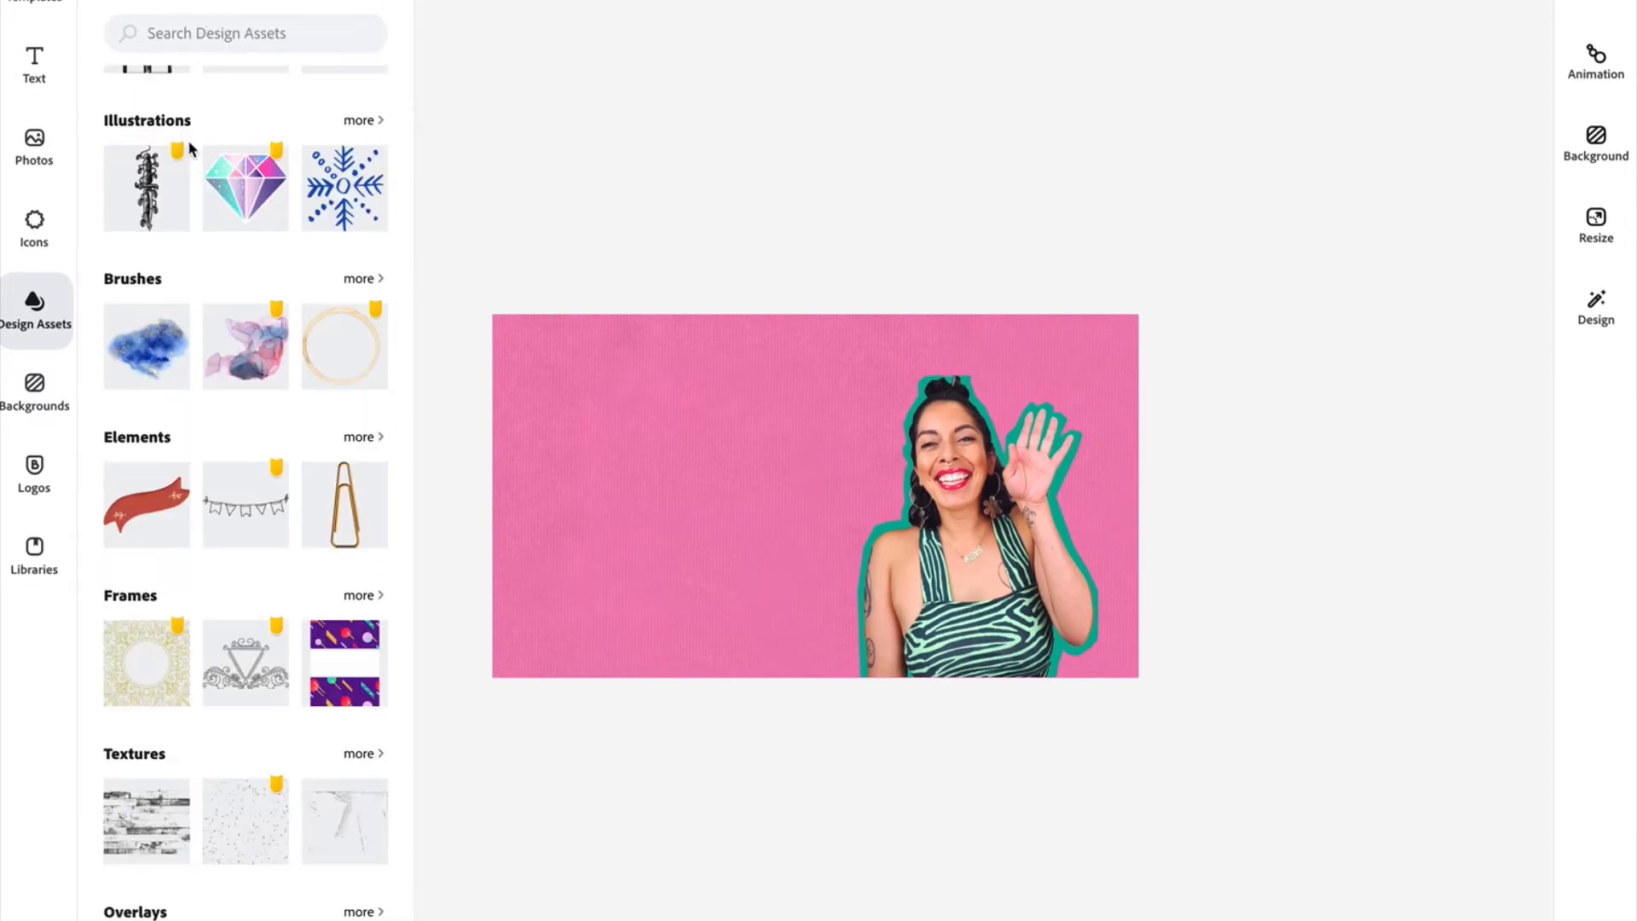
click(358, 121)
scroll(337, 265, down, 20)
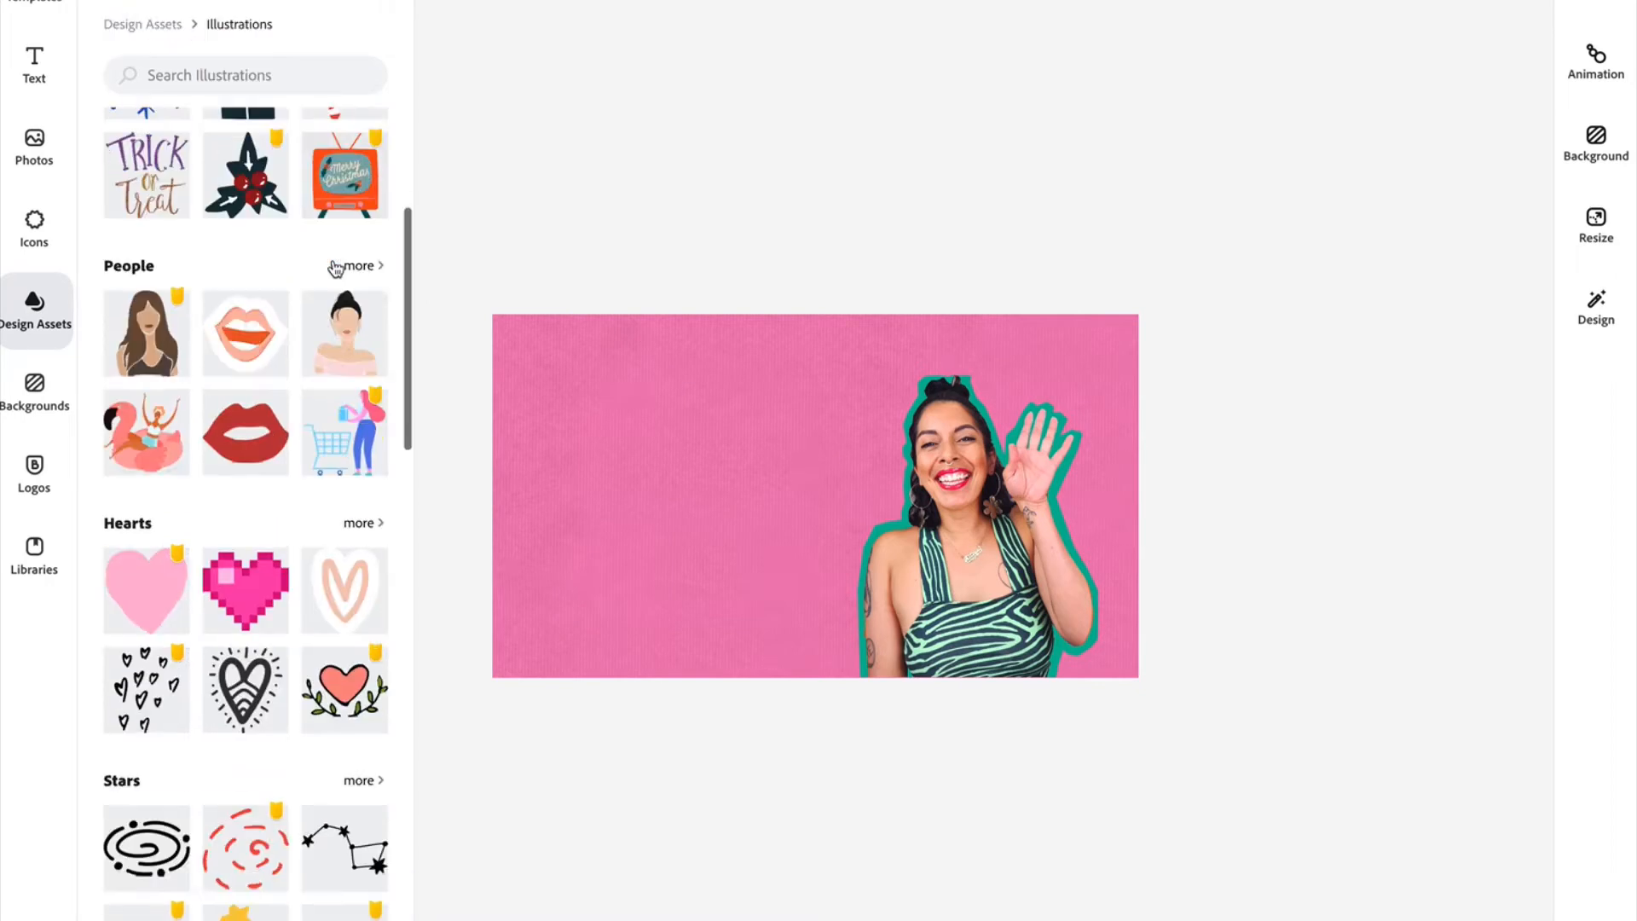
click(159, 24)
scroll(220, 478, up, 3)
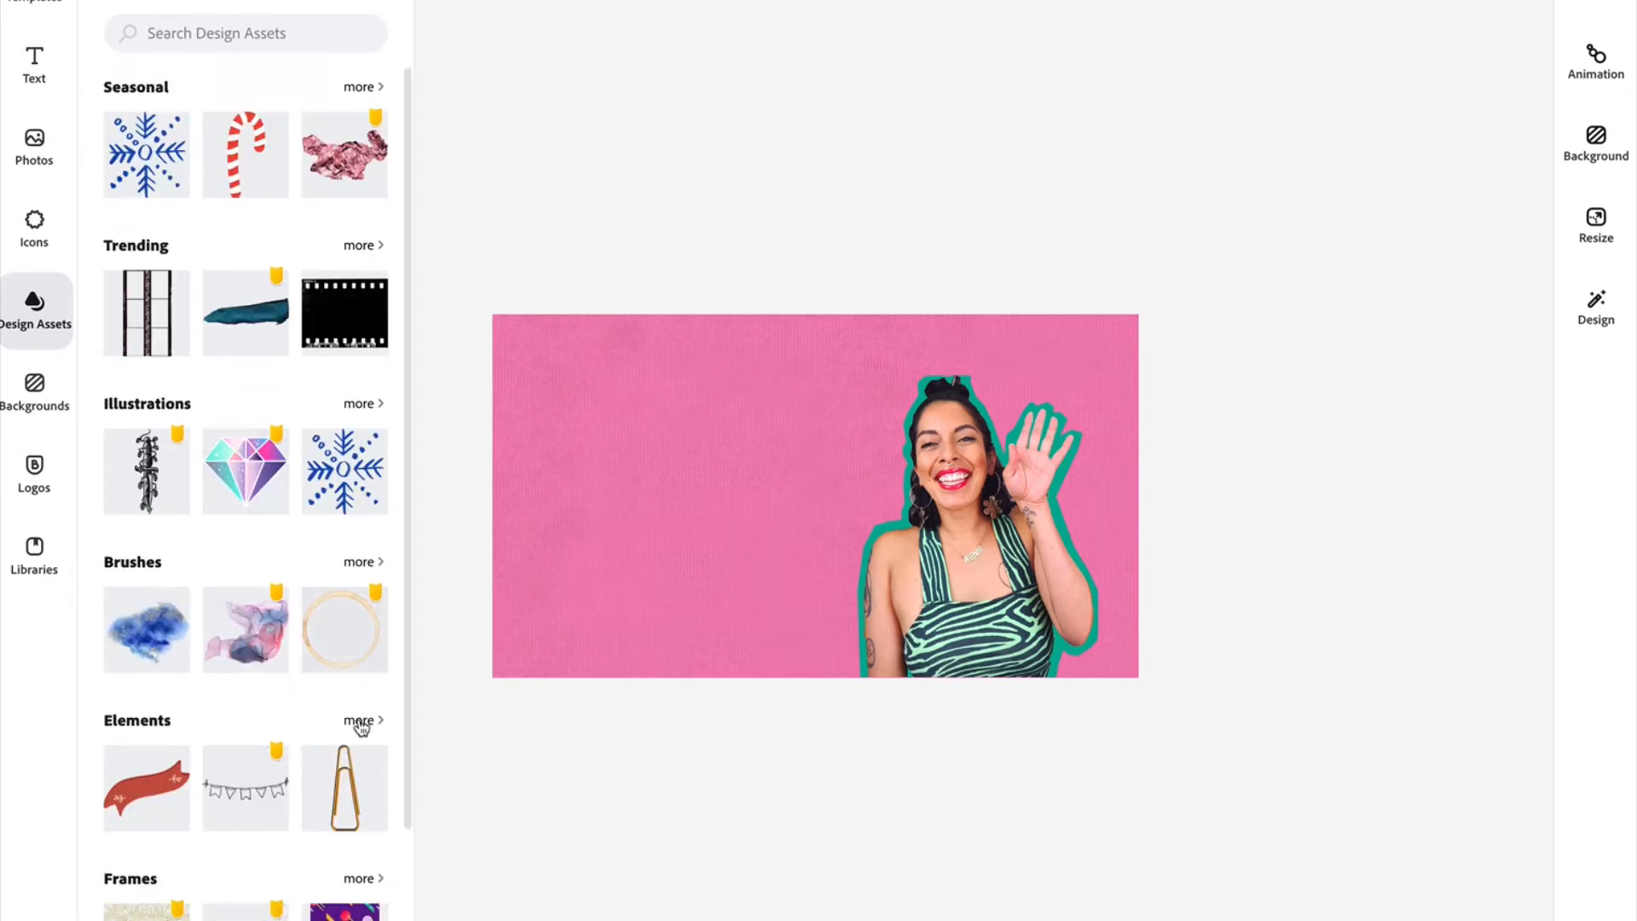
Open the Collage cutouts collection within the Abstract elements of the design assets
click(359, 721)
click(367, 130)
scroll(358, 384, down, 6)
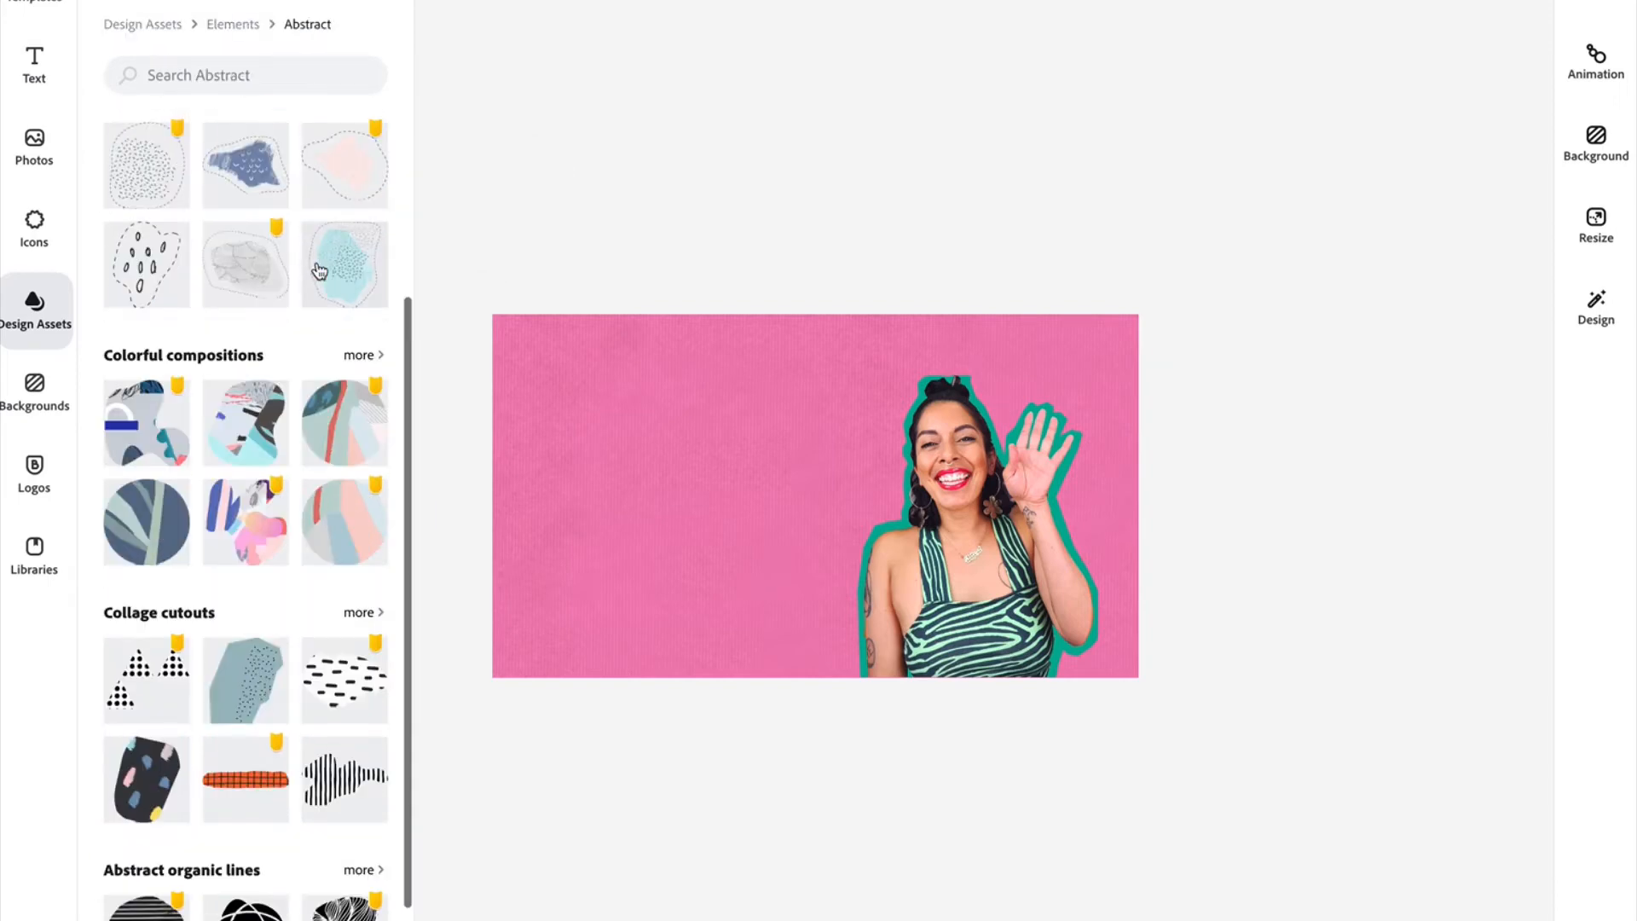
click(358, 394)
scroll(367, 401, down, 1)
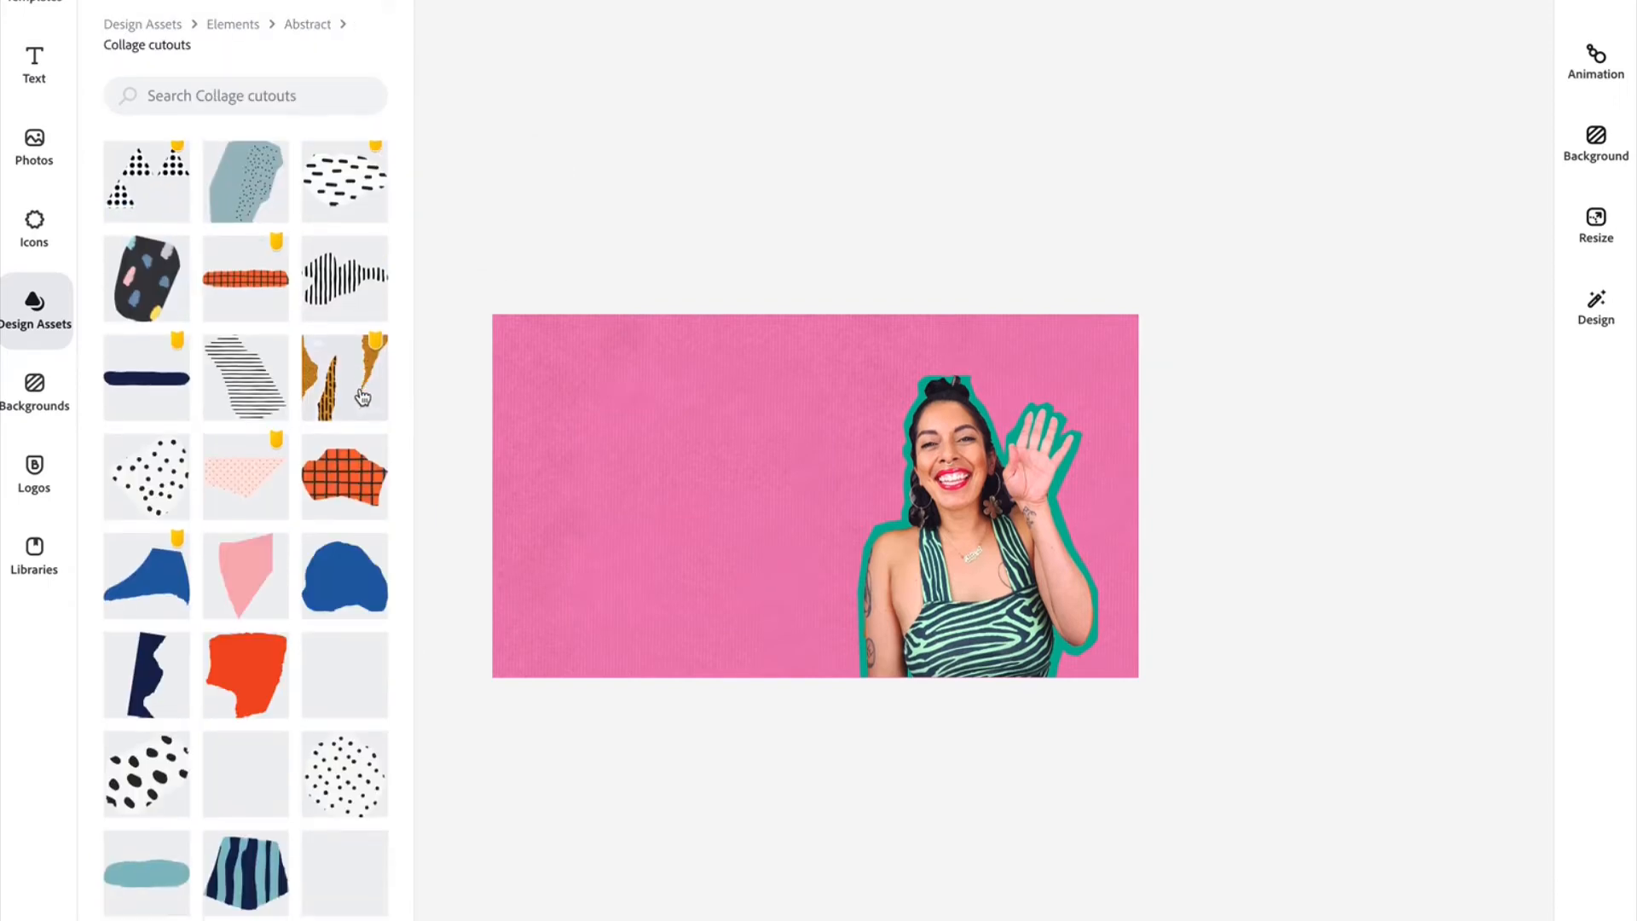
Place the orange grid strip at the canvas's upper-left edge and the blue striped cutout in its lower-left corner
click(390, 344)
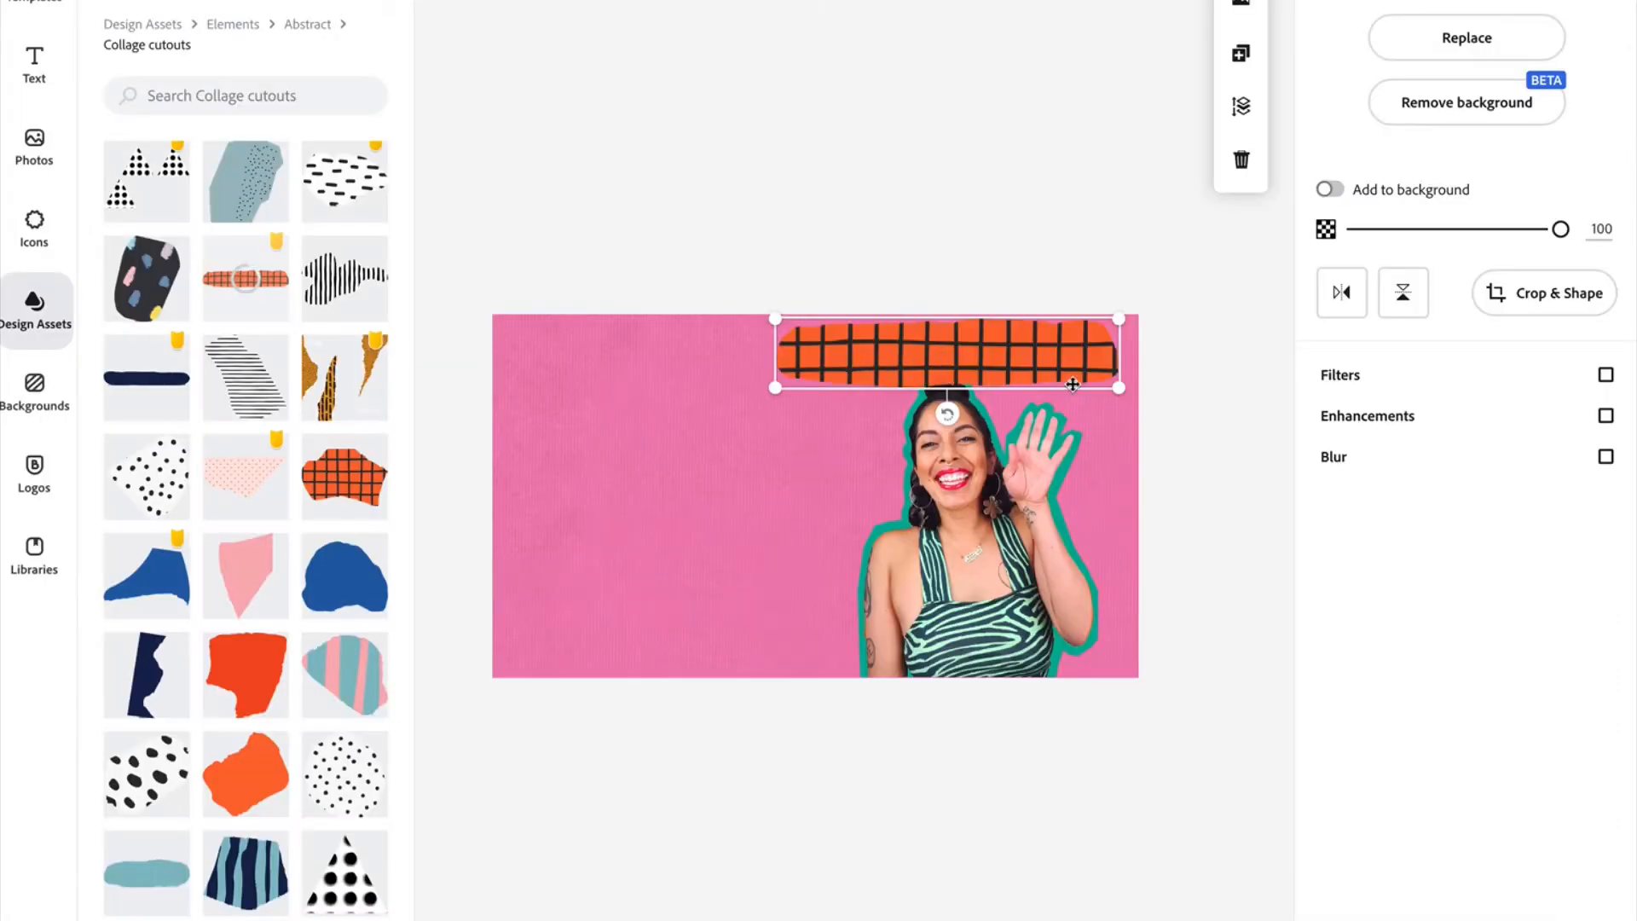
drag(1112, 362, 713, 381)
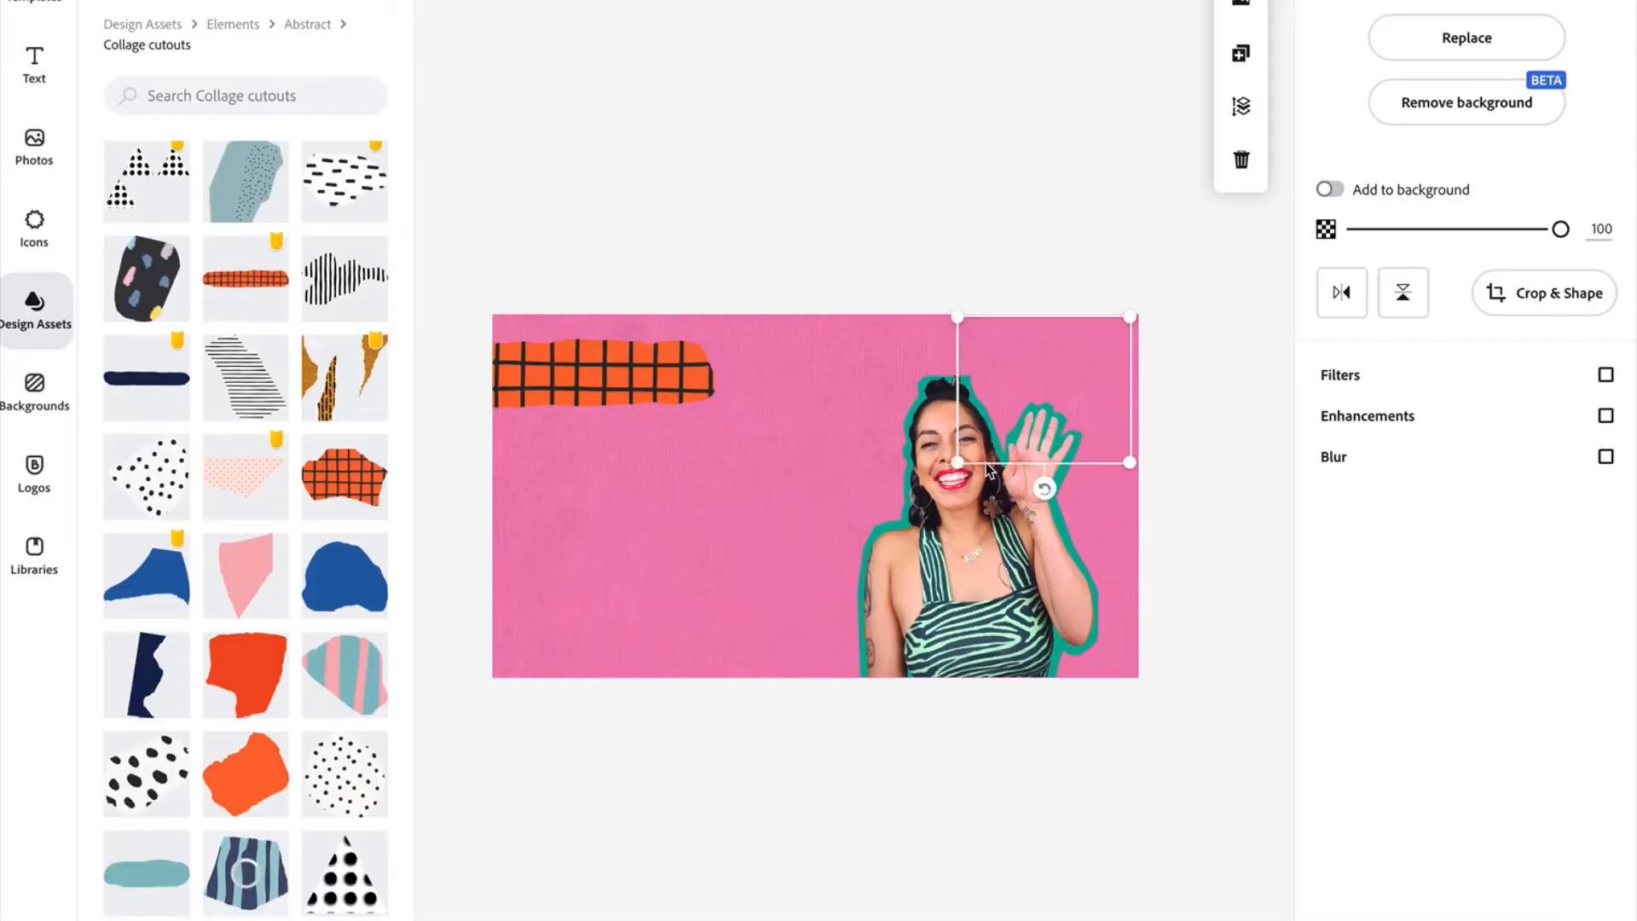
drag(1034, 384, 528, 638)
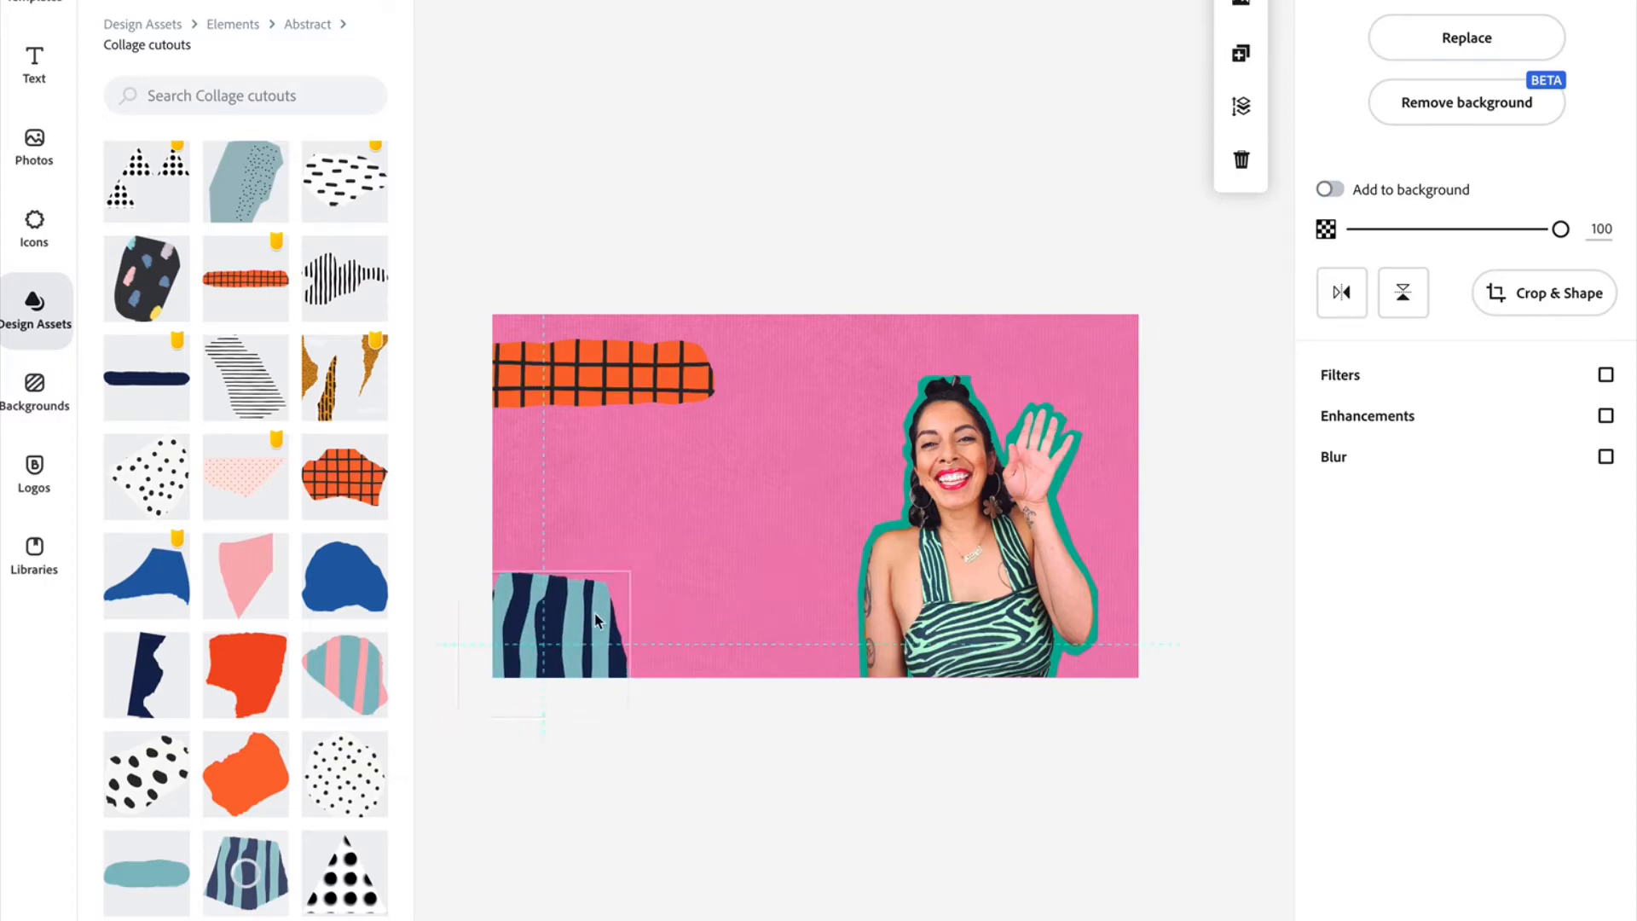
click(713, 732)
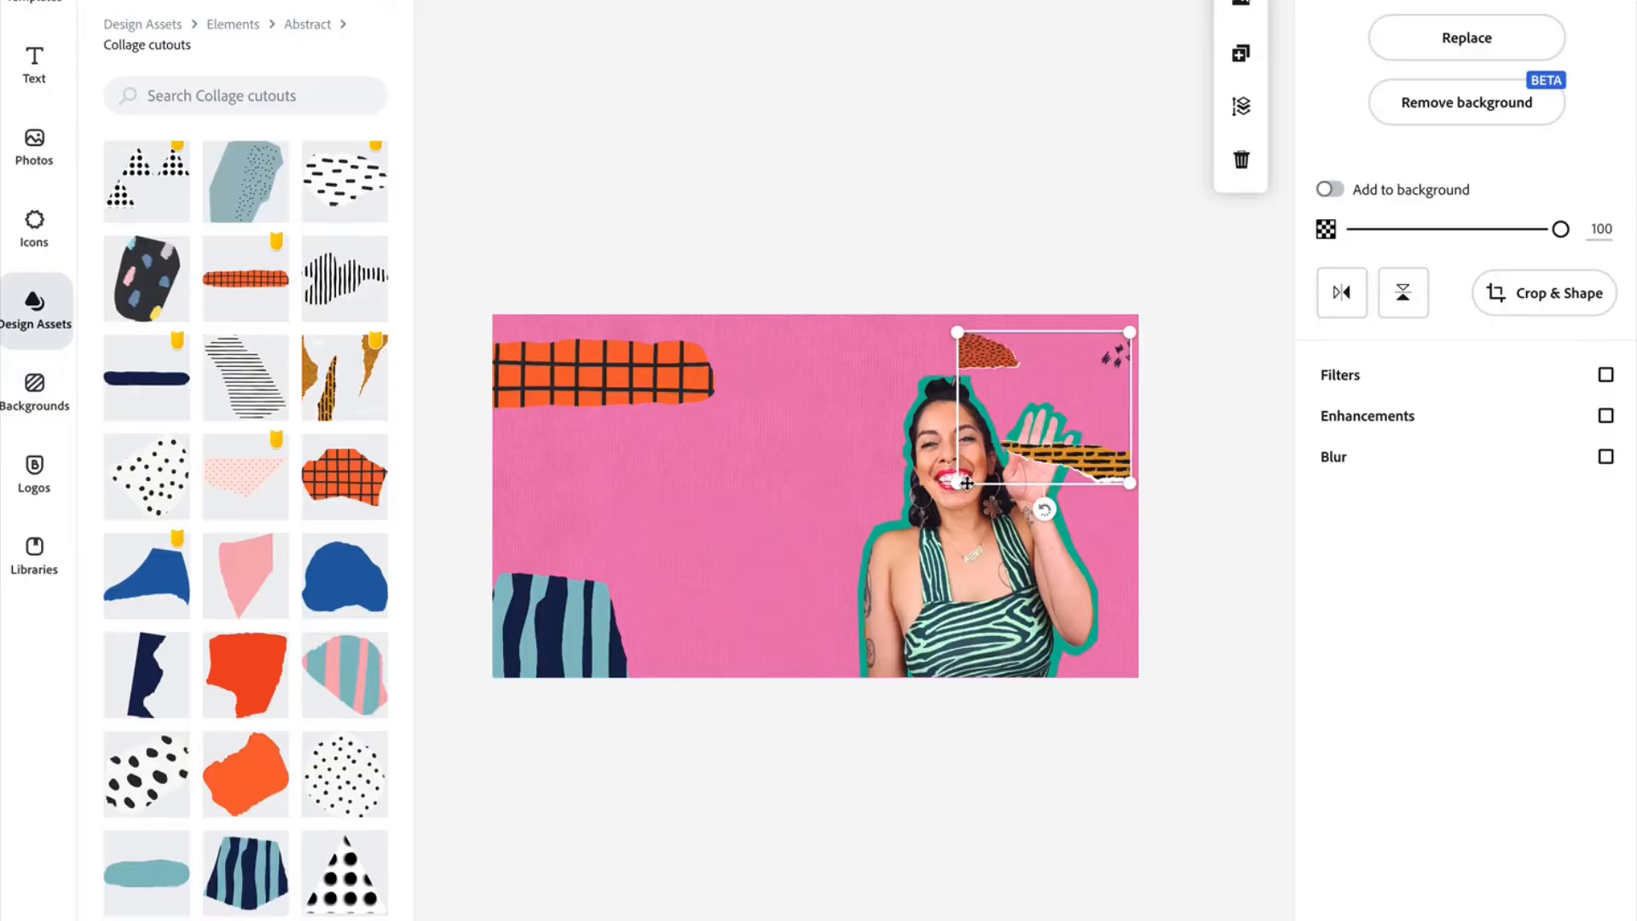
Enlarge the torn-paper cutout set and move it so the mustard-and-black strip runs off the canvas's upper-right edge
drag(959, 478, 778, 640)
drag(1066, 605, 1100, 441)
drag(820, 464, 831, 452)
mouse_move(1085, 412)
mouse_down()
mouse_move(1087, 435)
mouse_move(1111, 430)
mouse_up()
Send the torn-paper cutout backward so it sits behind the waving woman's photo
click(1240, 106)
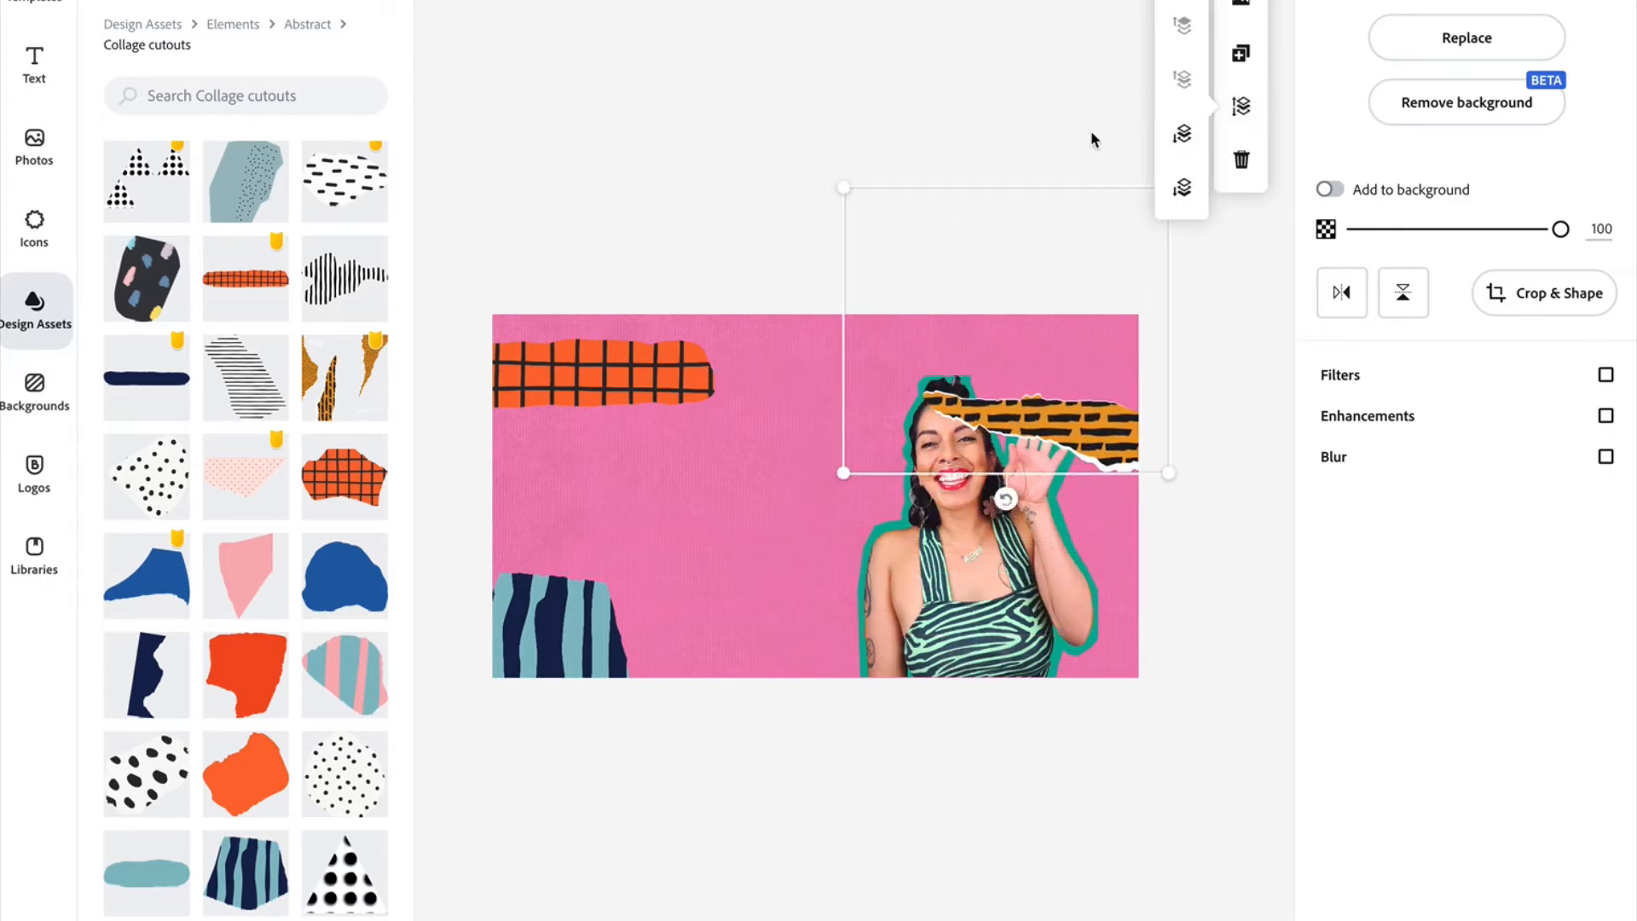
click(1186, 137)
click(1186, 683)
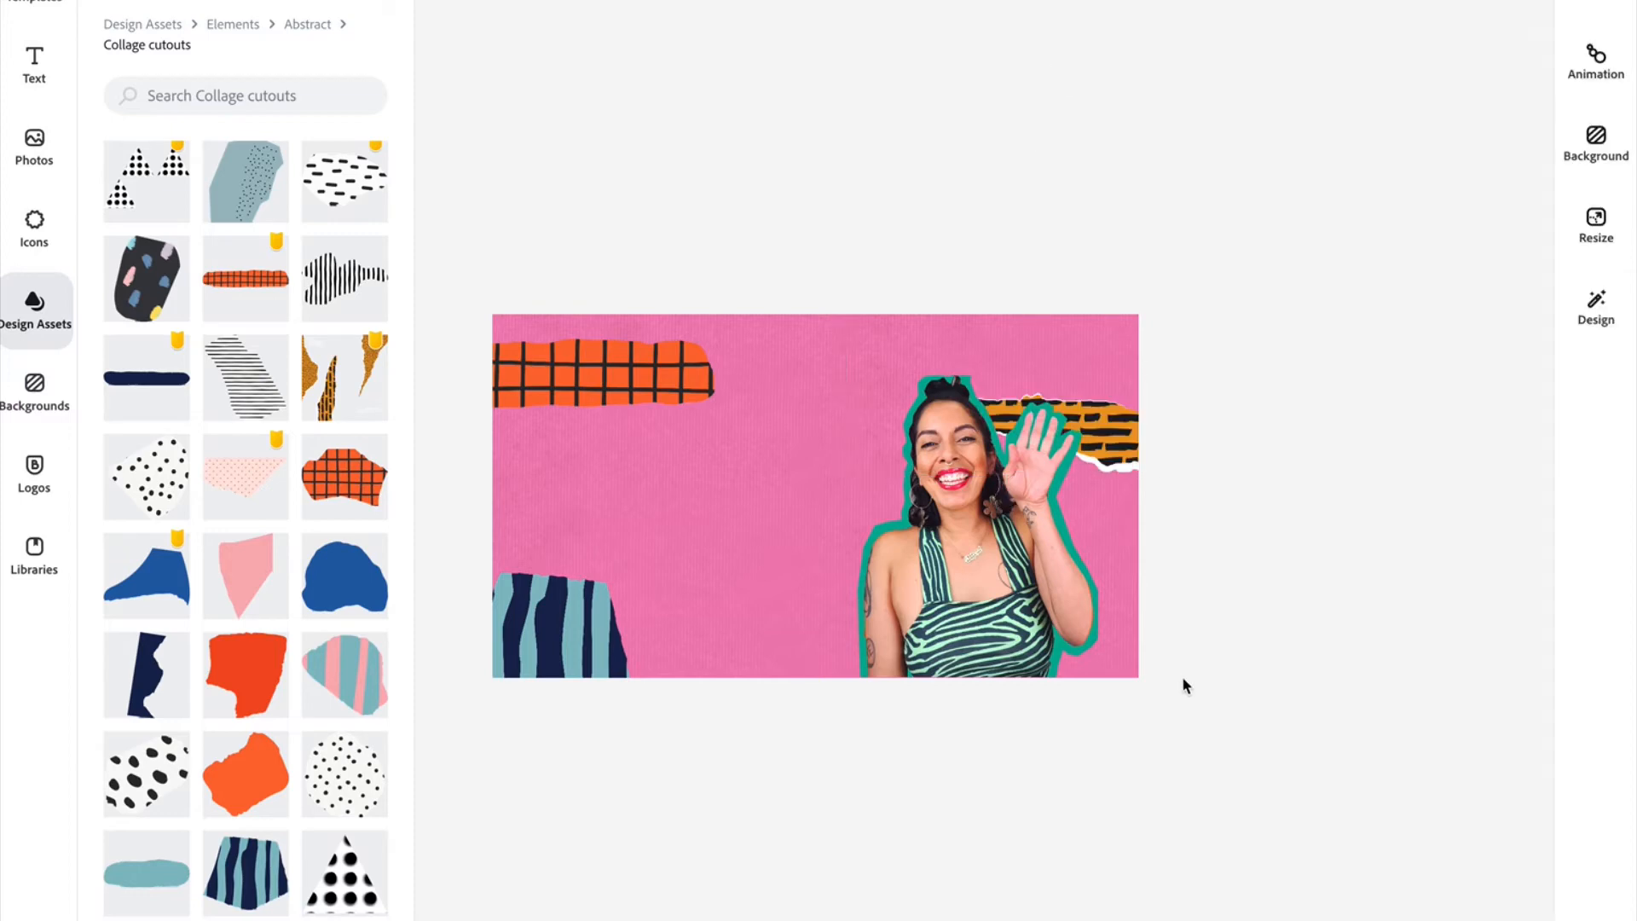
Add the solid red-orange cutout above the waving woman's head and send it backward behind her photo
click(248, 682)
drag(1068, 541, 959, 414)
click(1241, 106)
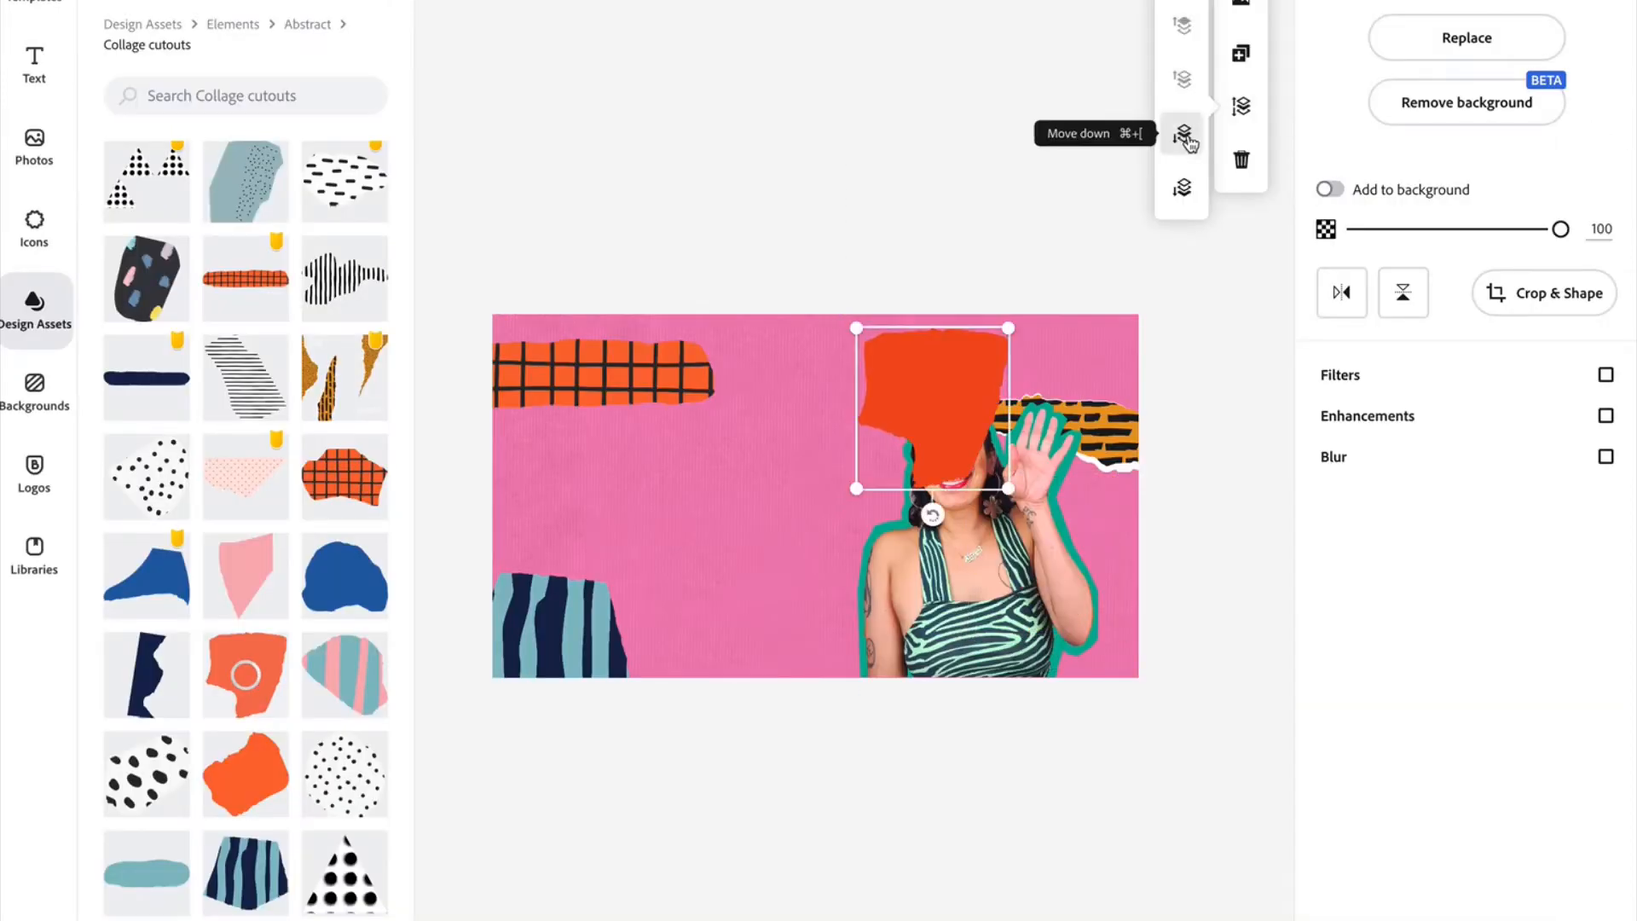
Add the blue pinstriped cutout and place it by the woman's raised arm at the canvas's lower-right edge
scroll(248, 511, down, 10)
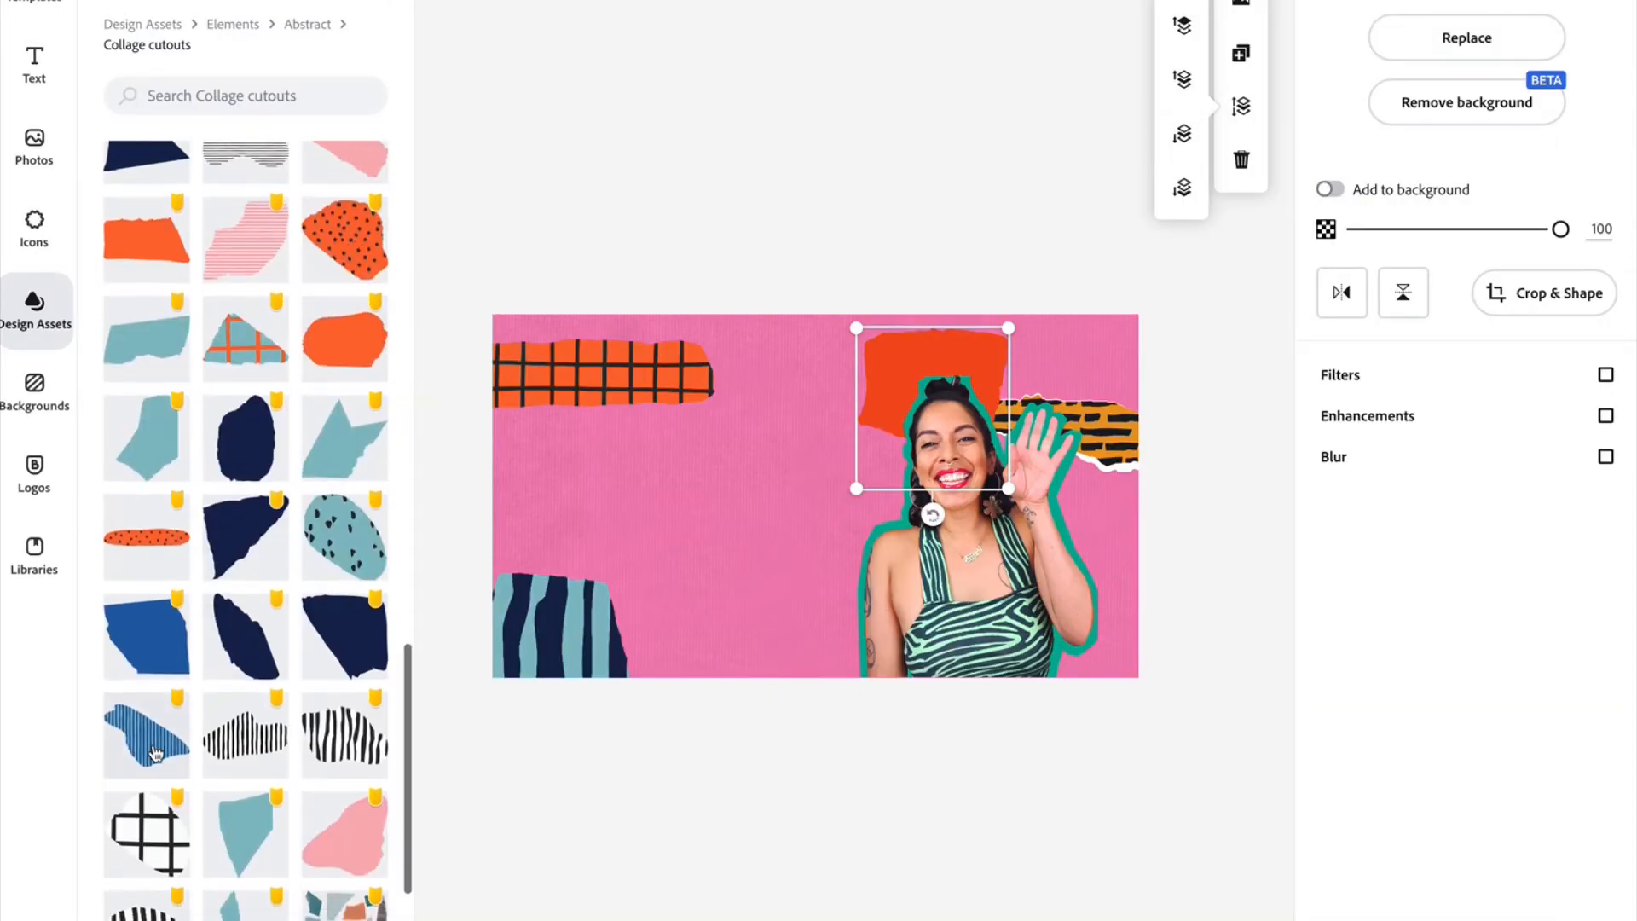
click(146, 732)
drag(1025, 433, 1109, 588)
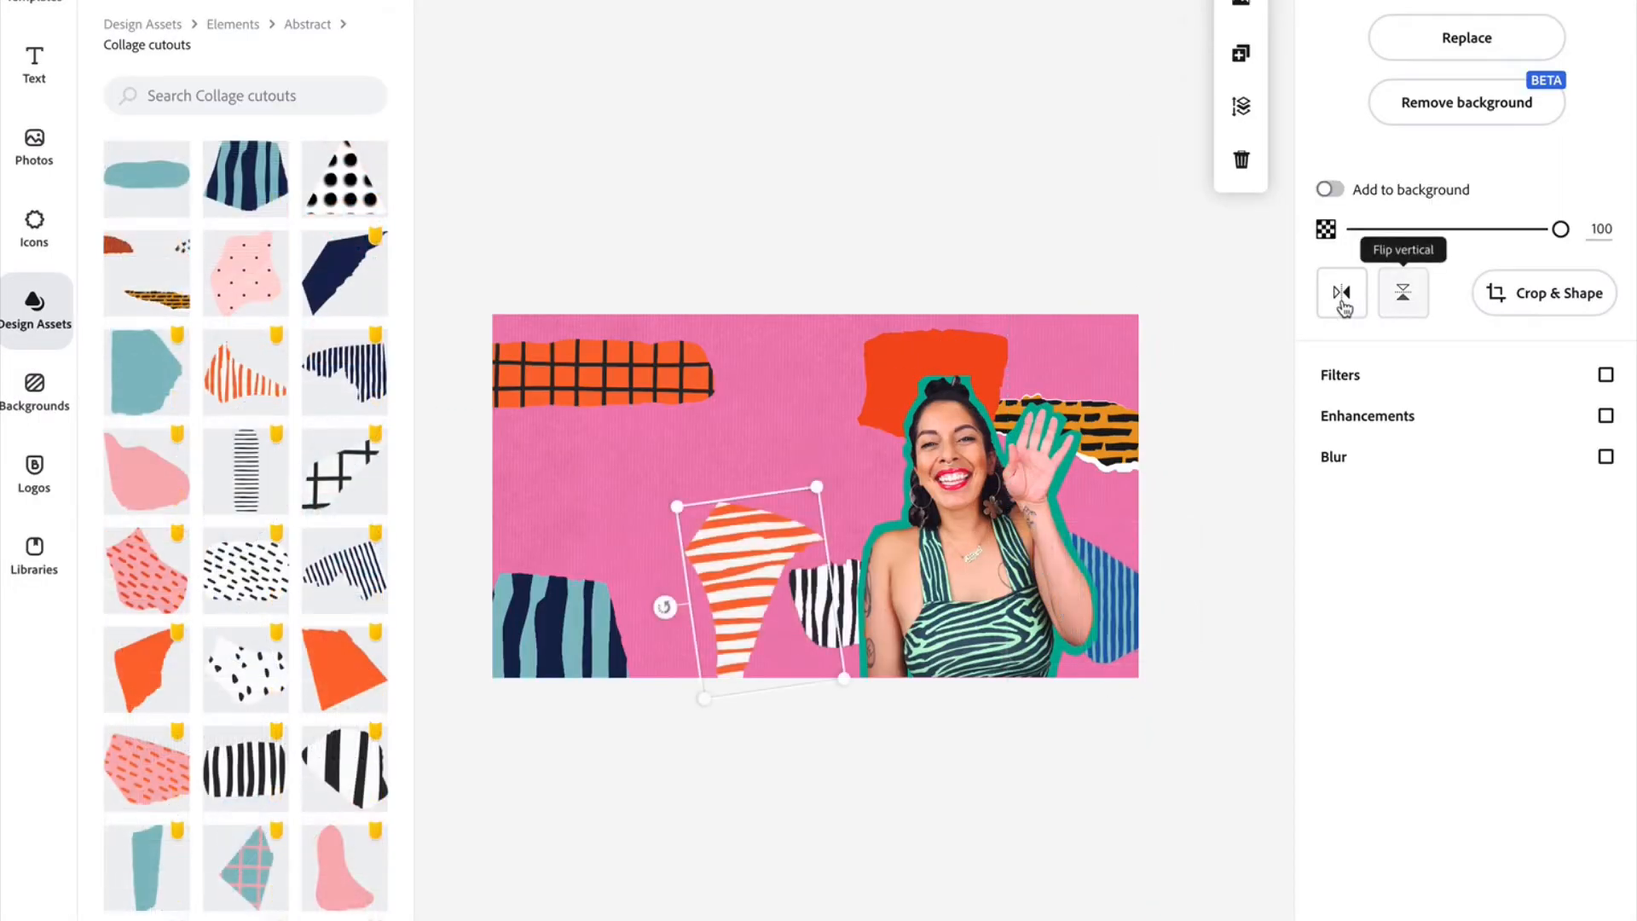
Flip the orange-and-white striped cutout vertically and horizontally
click(1402, 293)
click(1342, 292)
Try the Colorize and Lighten filters on the orange-and-white striped cutout, then turn filters off
click(1606, 375)
click(1468, 570)
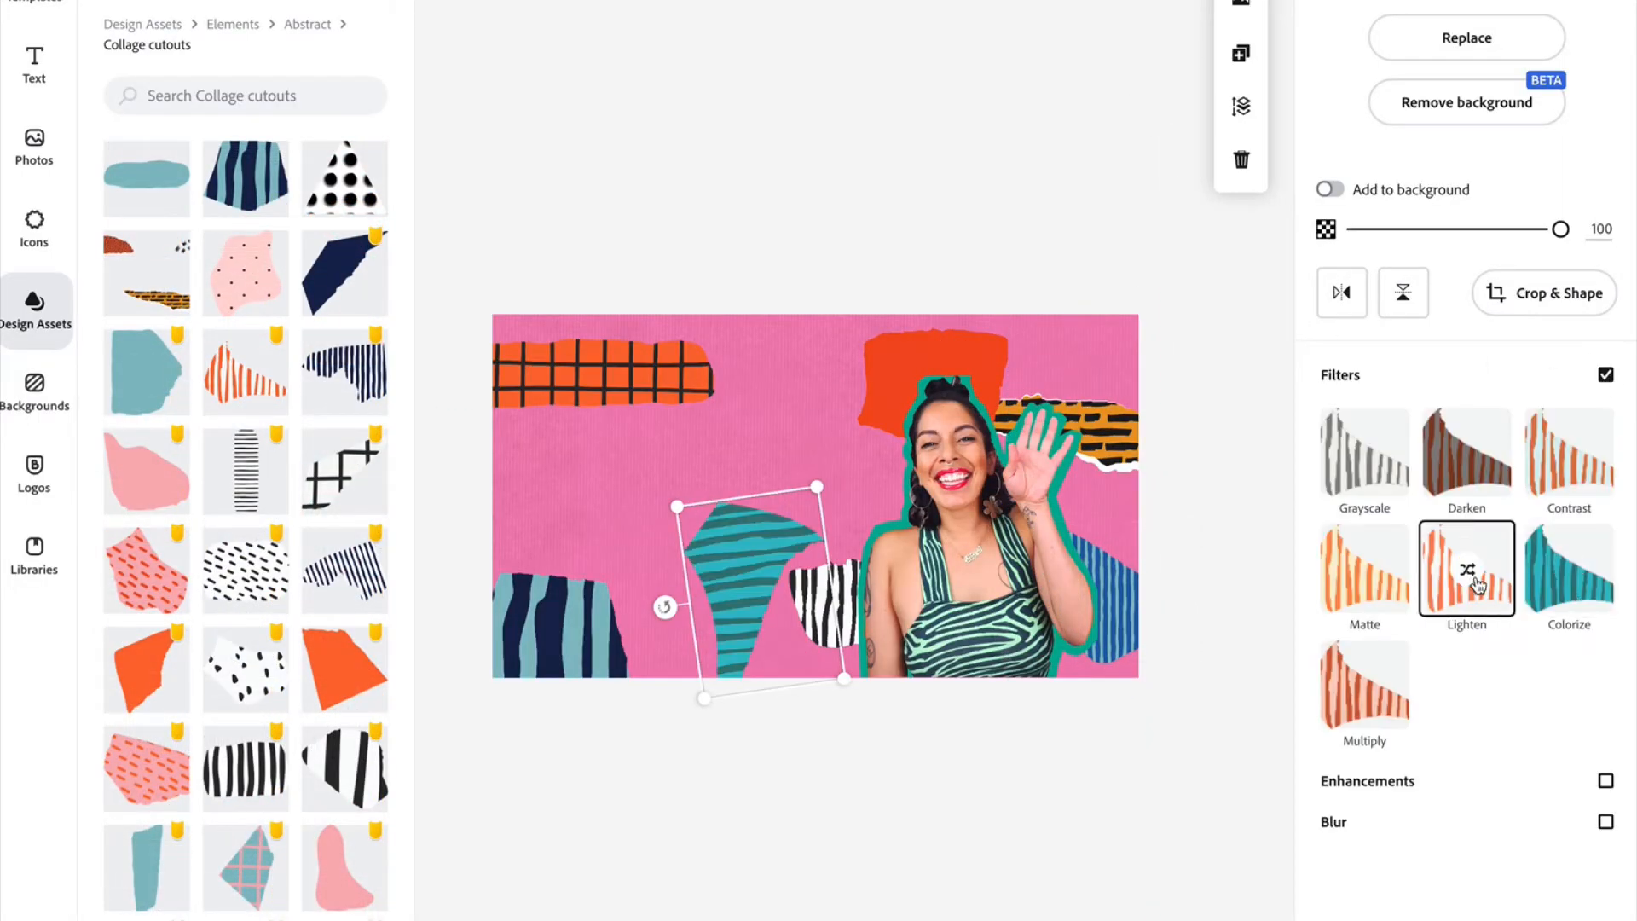
click(1606, 375)
Try a contrast enhancement and a blur on the orange-and-white striped cutout, switching both off again
click(1606, 415)
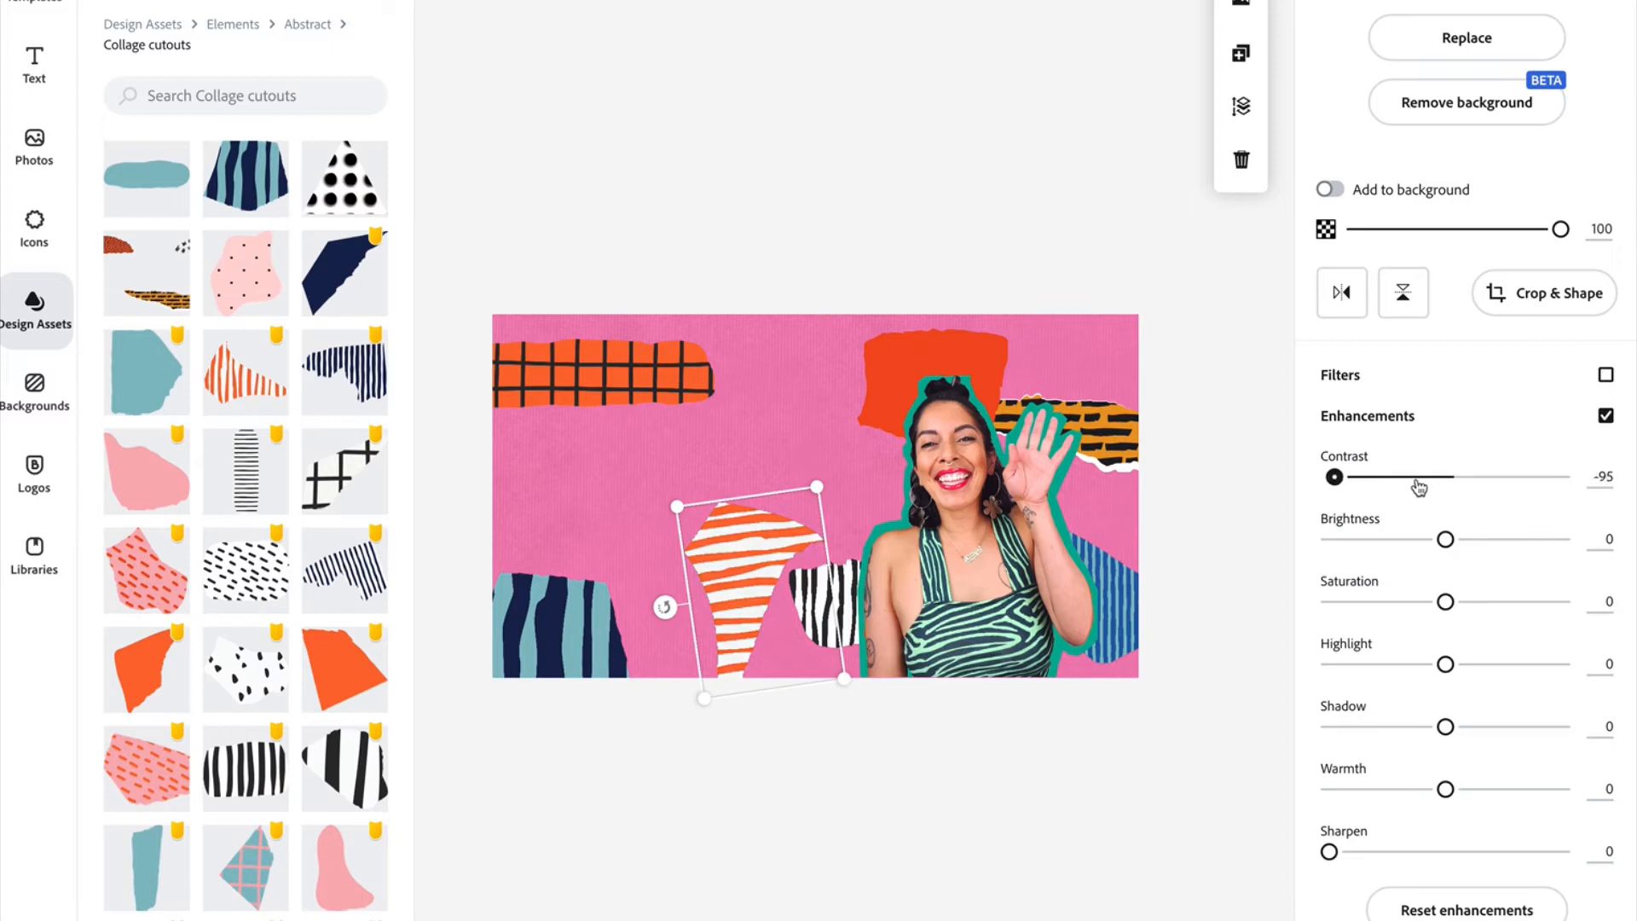
click(1606, 416)
click(1606, 458)
mouse_move(1356, 498)
mouse_down()
mouse_move(1480, 508)
mouse_move(1335, 505)
mouse_up()
click(1606, 458)
Lower the orange-and-white striped cutout to the canvas's bottom edge and place the navy-striped cutout along the top edge
drag(759, 583, 782, 671)
click(1242, 106)
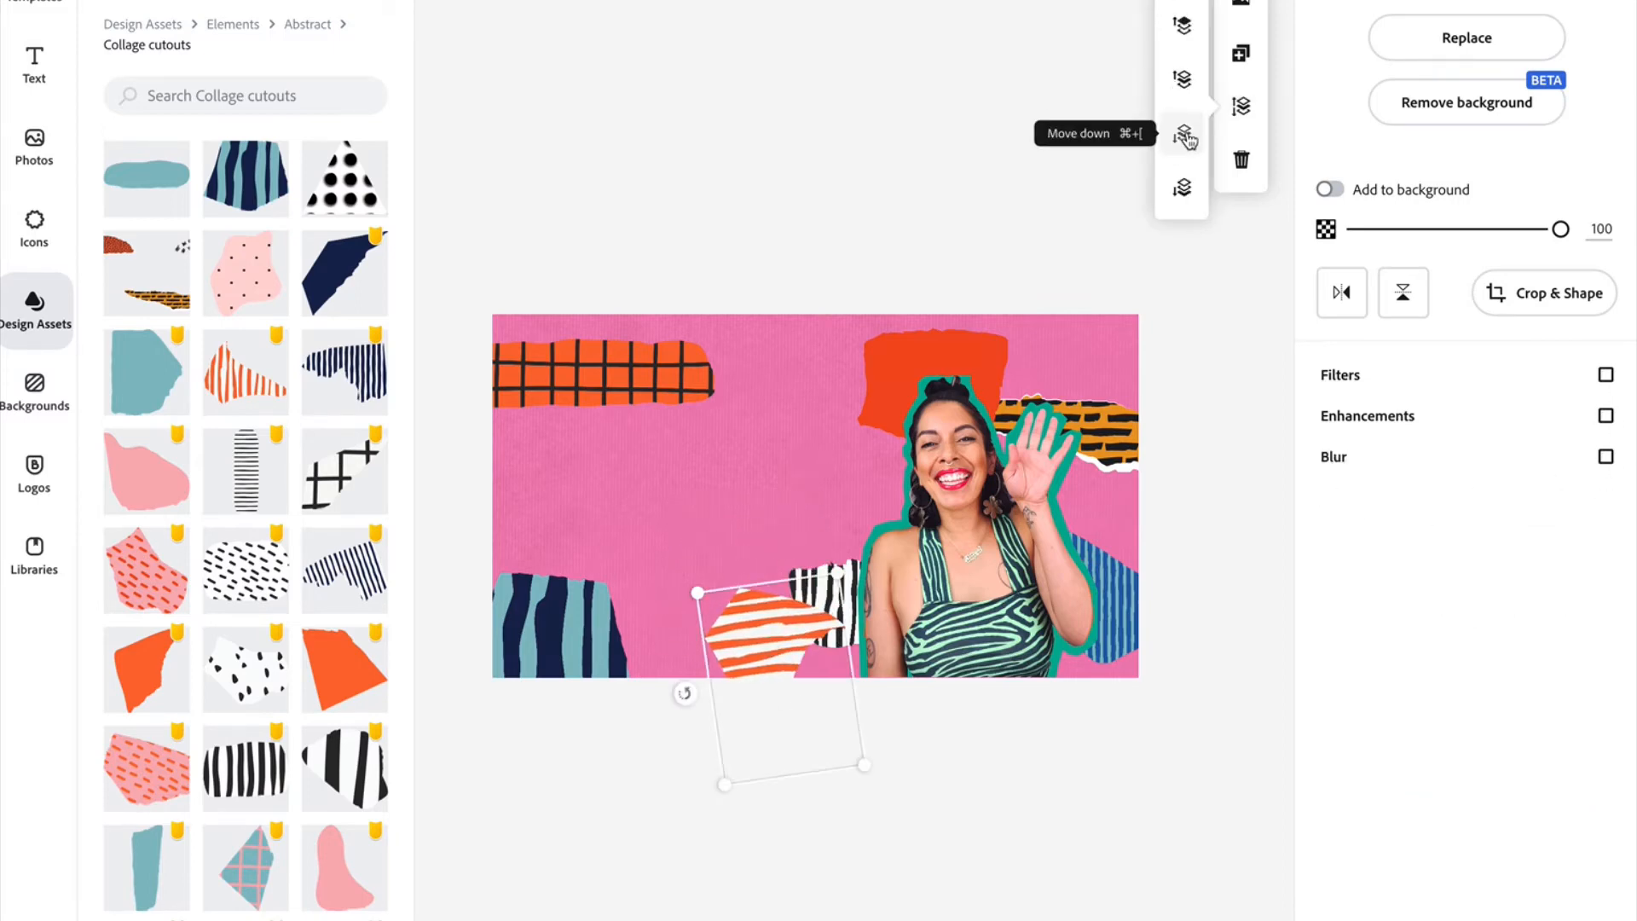
click(329, 501)
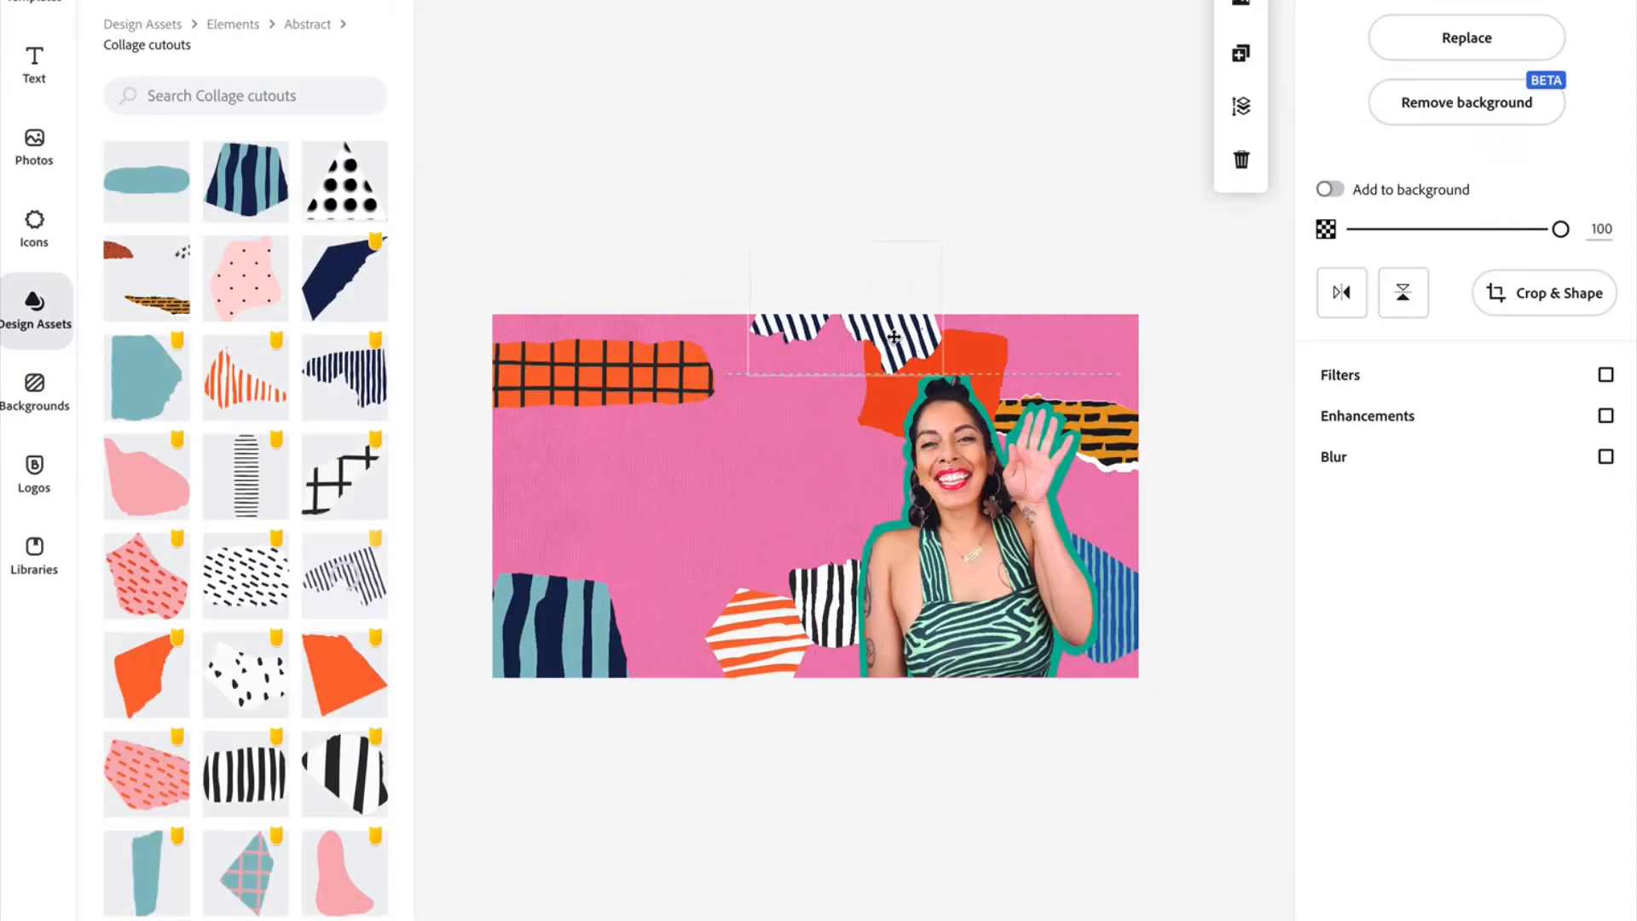
click(978, 643)
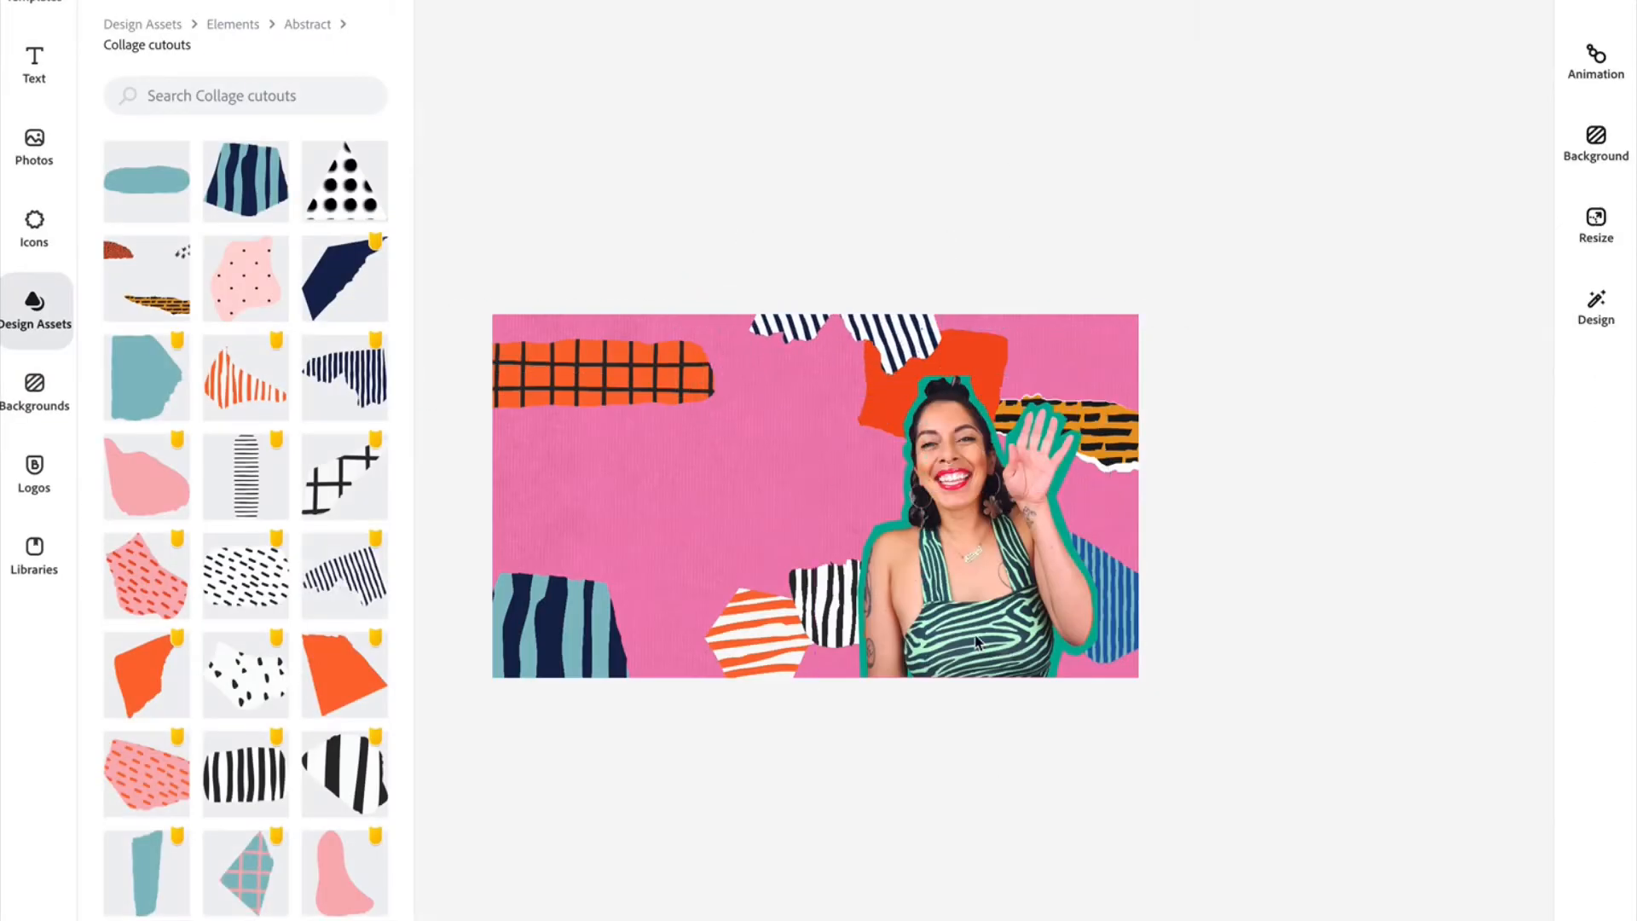
Add a blue acrylic brush stroke from the Acrylics brushes, rotate it and place it in the canvas's upper-right corner
click(307, 24)
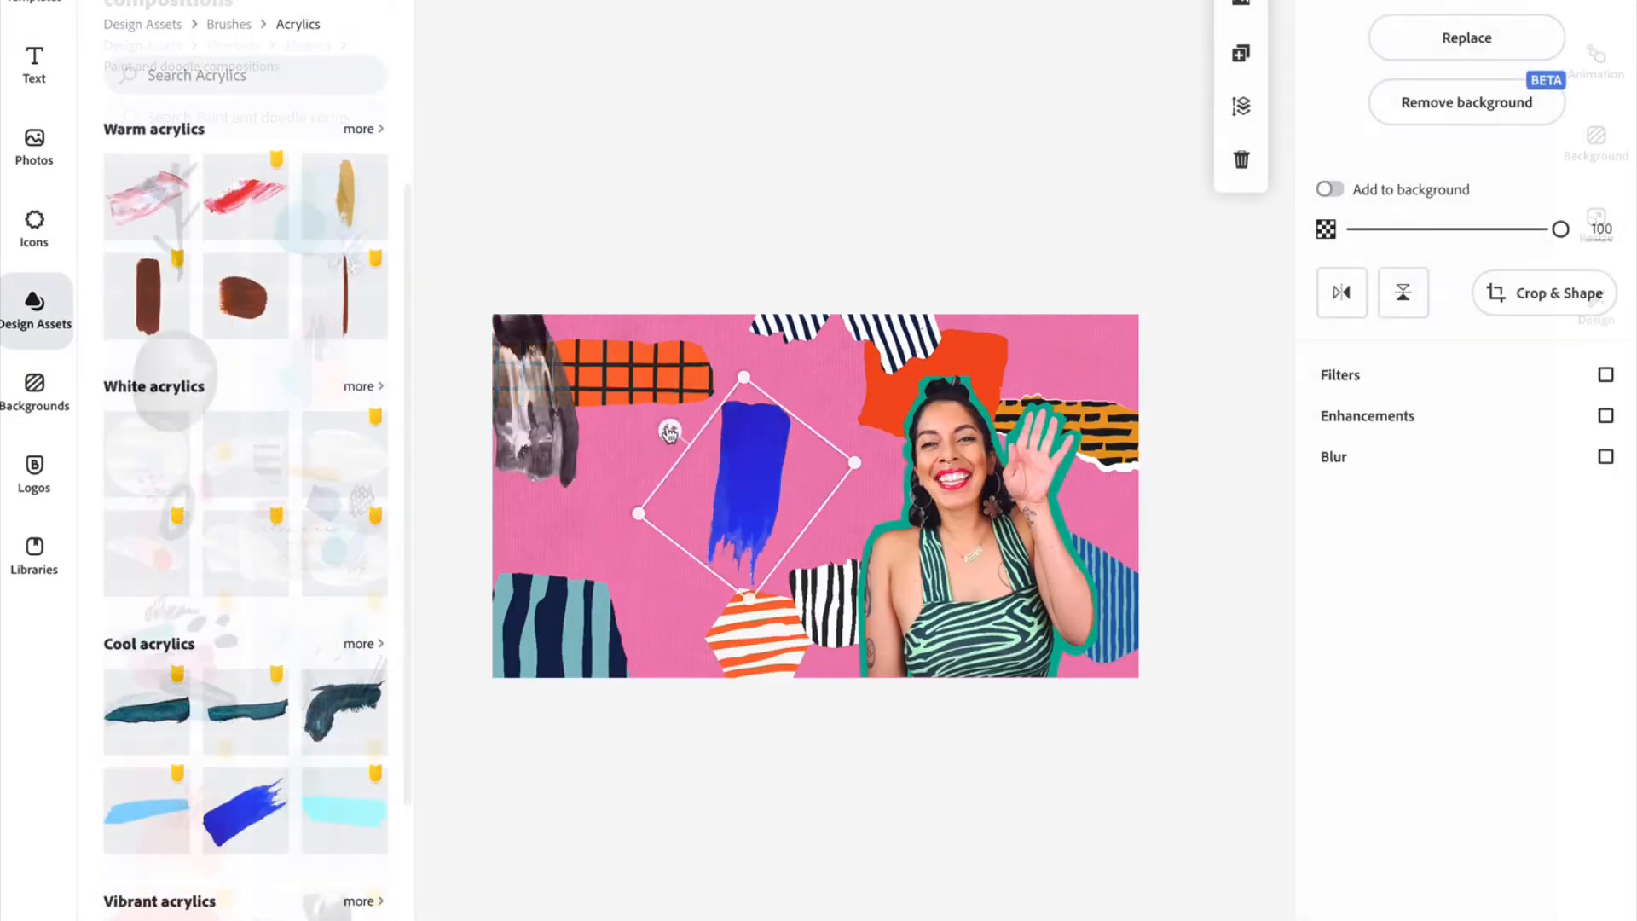
drag(669, 428, 719, 392)
drag(778, 465, 1116, 324)
Duplicate the blue brush stroke and place the copy above the teal-and-navy striped cutout at the lower left
click(1242, 58)
mouse_move(1080, 387)
mouse_down()
mouse_move(669, 561)
mouse_move(619, 556)
mouse_up()
click(695, 792)
Add the headline text "CREATE BOLD BRANDED GRAPHICS WITH ADOBE SPARK DESIGN ASSETS"
click(40, 75)
click(197, 47)
text(CREATE BOLD BRANDED GRAPHICS WITH ADOBE SPARK DESIGN ASSETS)
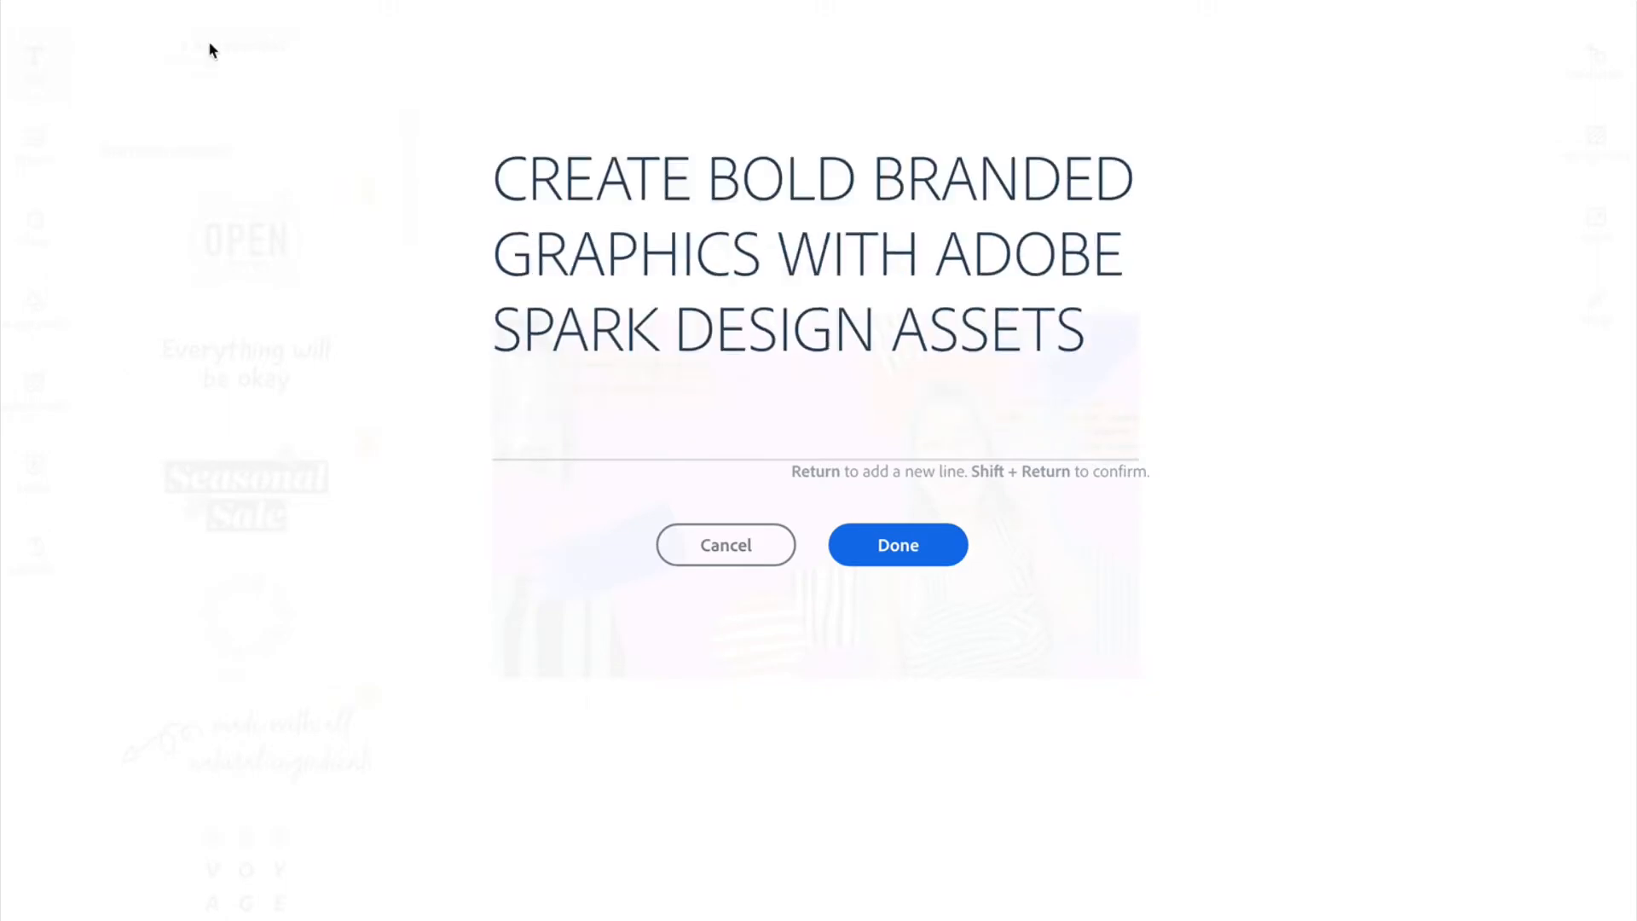
key(shift+Return)
Set the headline's font to Musubi Black, enlarge it and position it beside the woman's photo
drag(966, 450, 728, 501)
click(1452, 110)
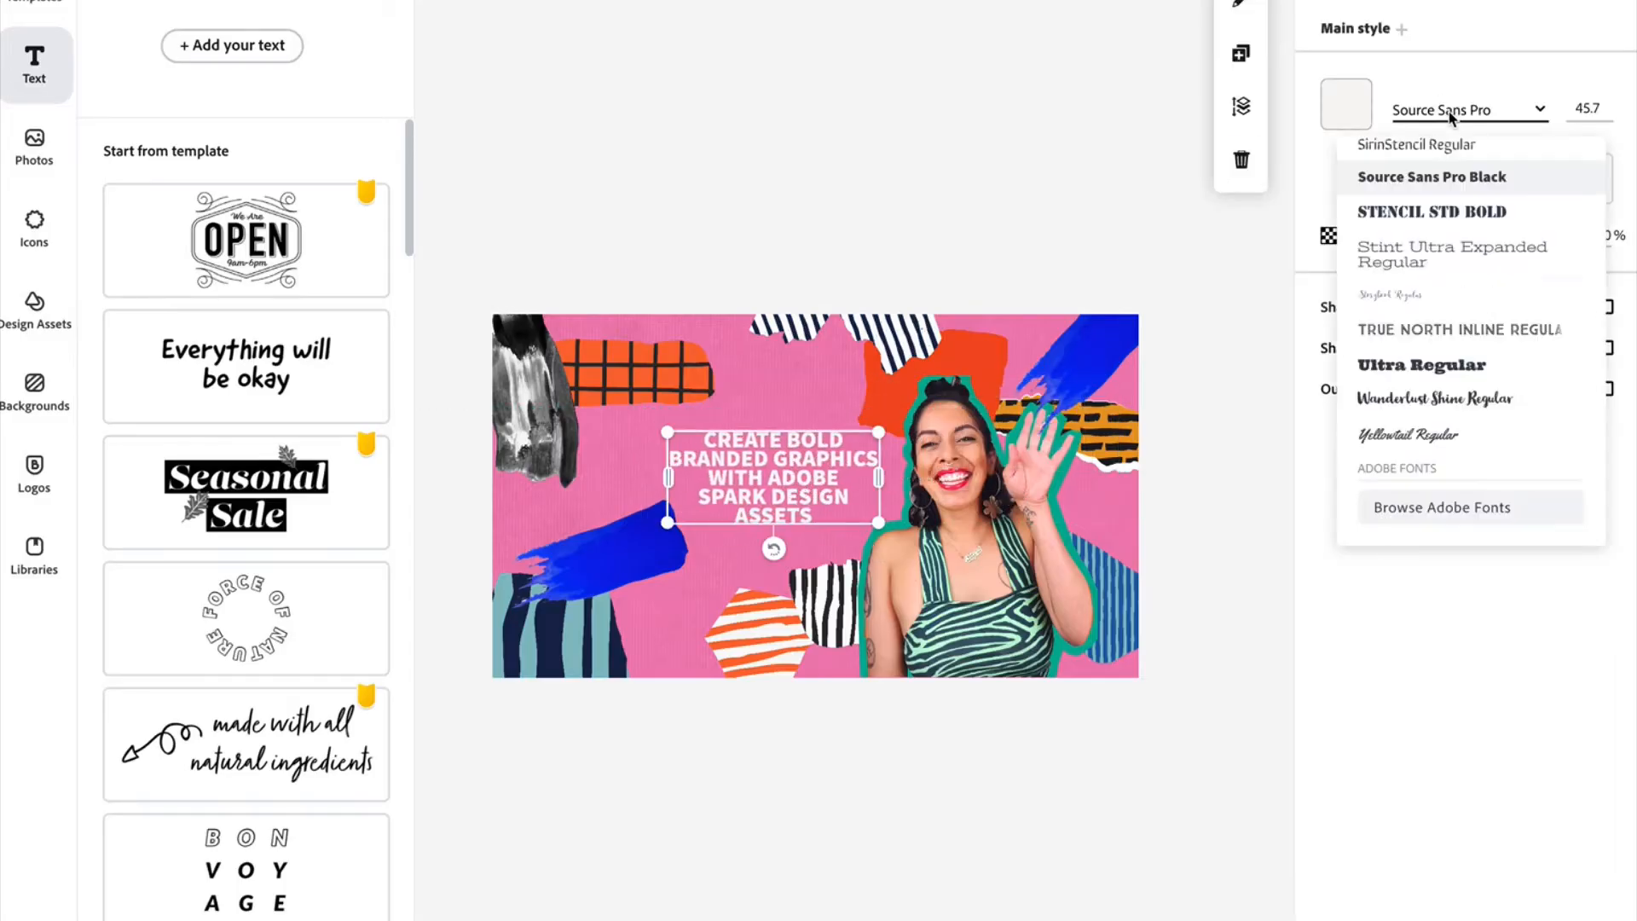
scroll(1463, 256, up, 3)
click(1420, 283)
drag(990, 573, 1027, 598)
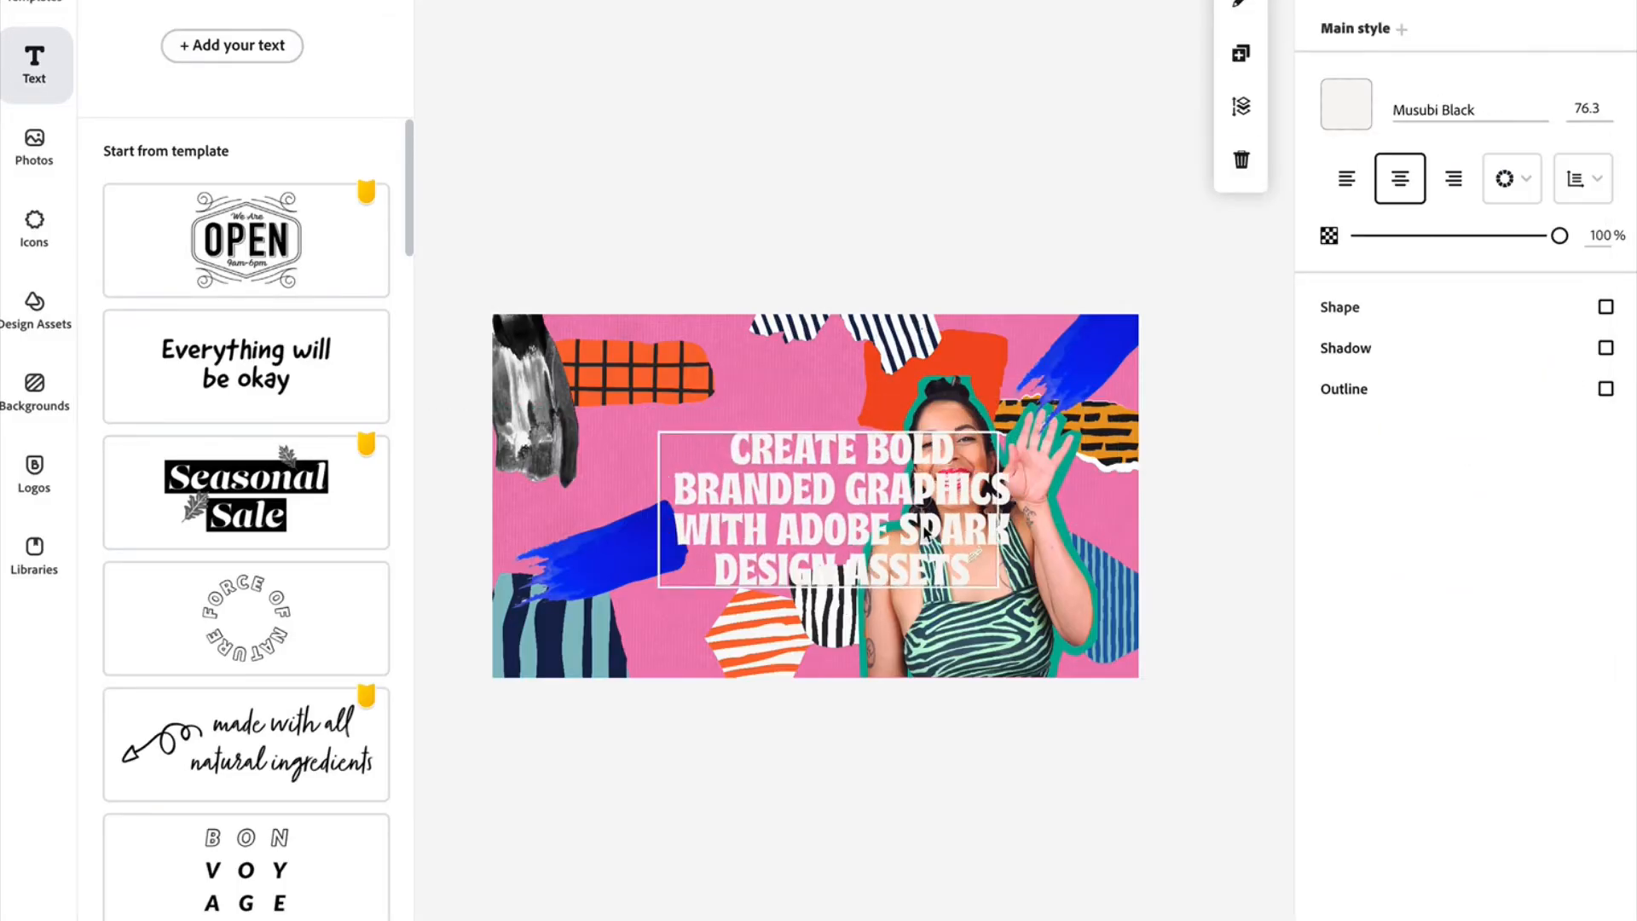
key(Escape)
Try the Dynamic and Slide text animations with their variants, then choose Typewriter
click(1597, 60)
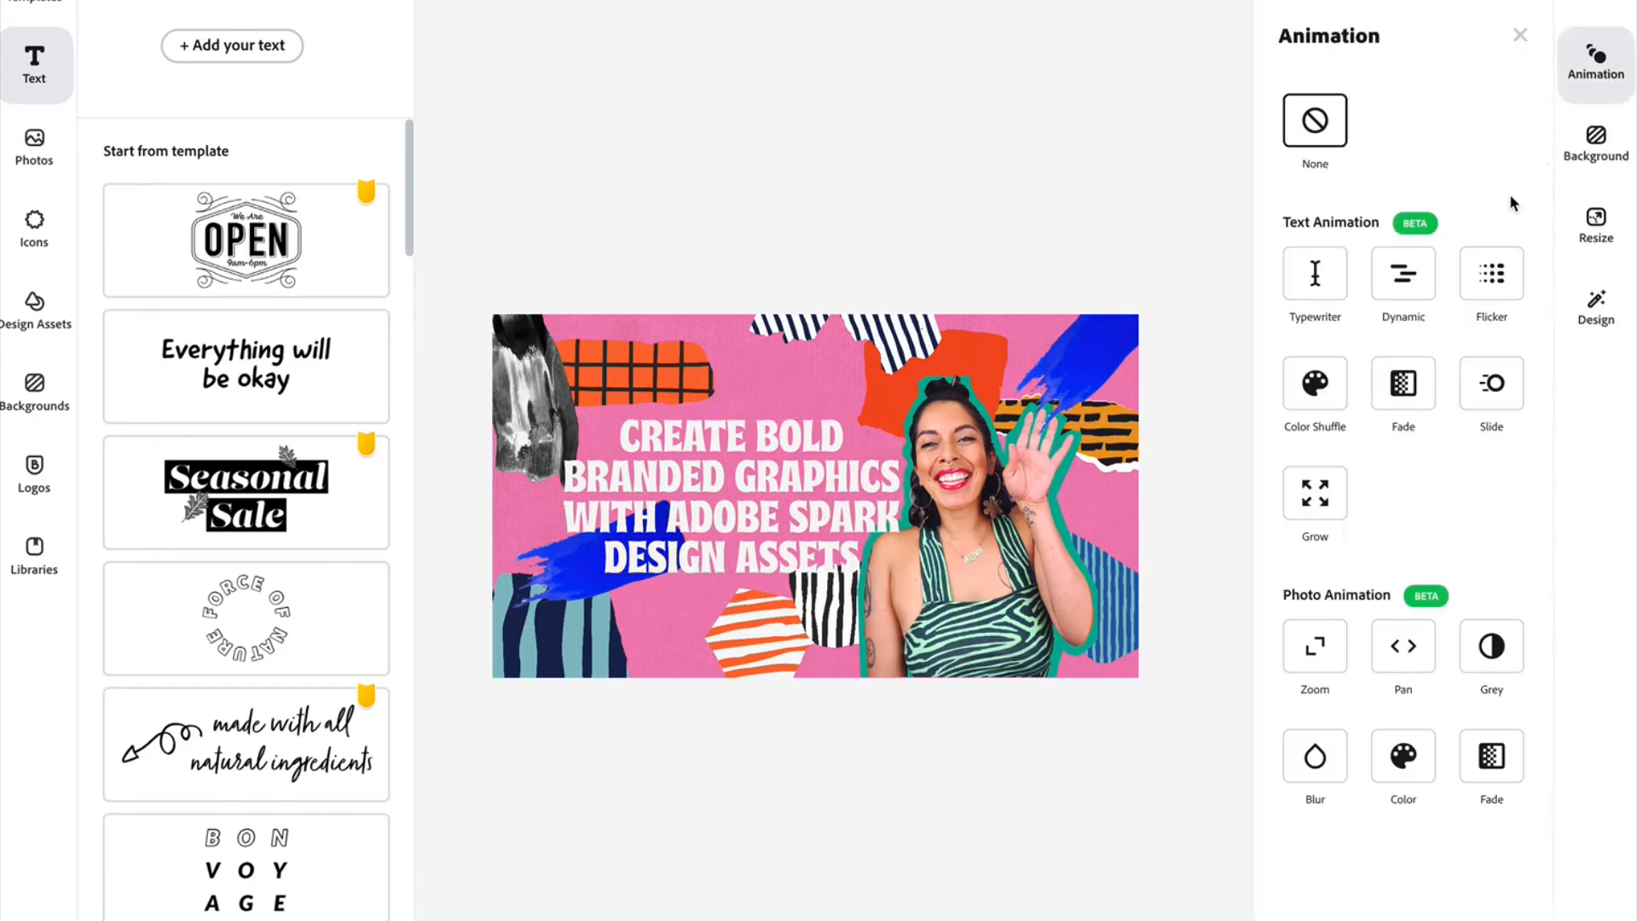
click(1404, 274)
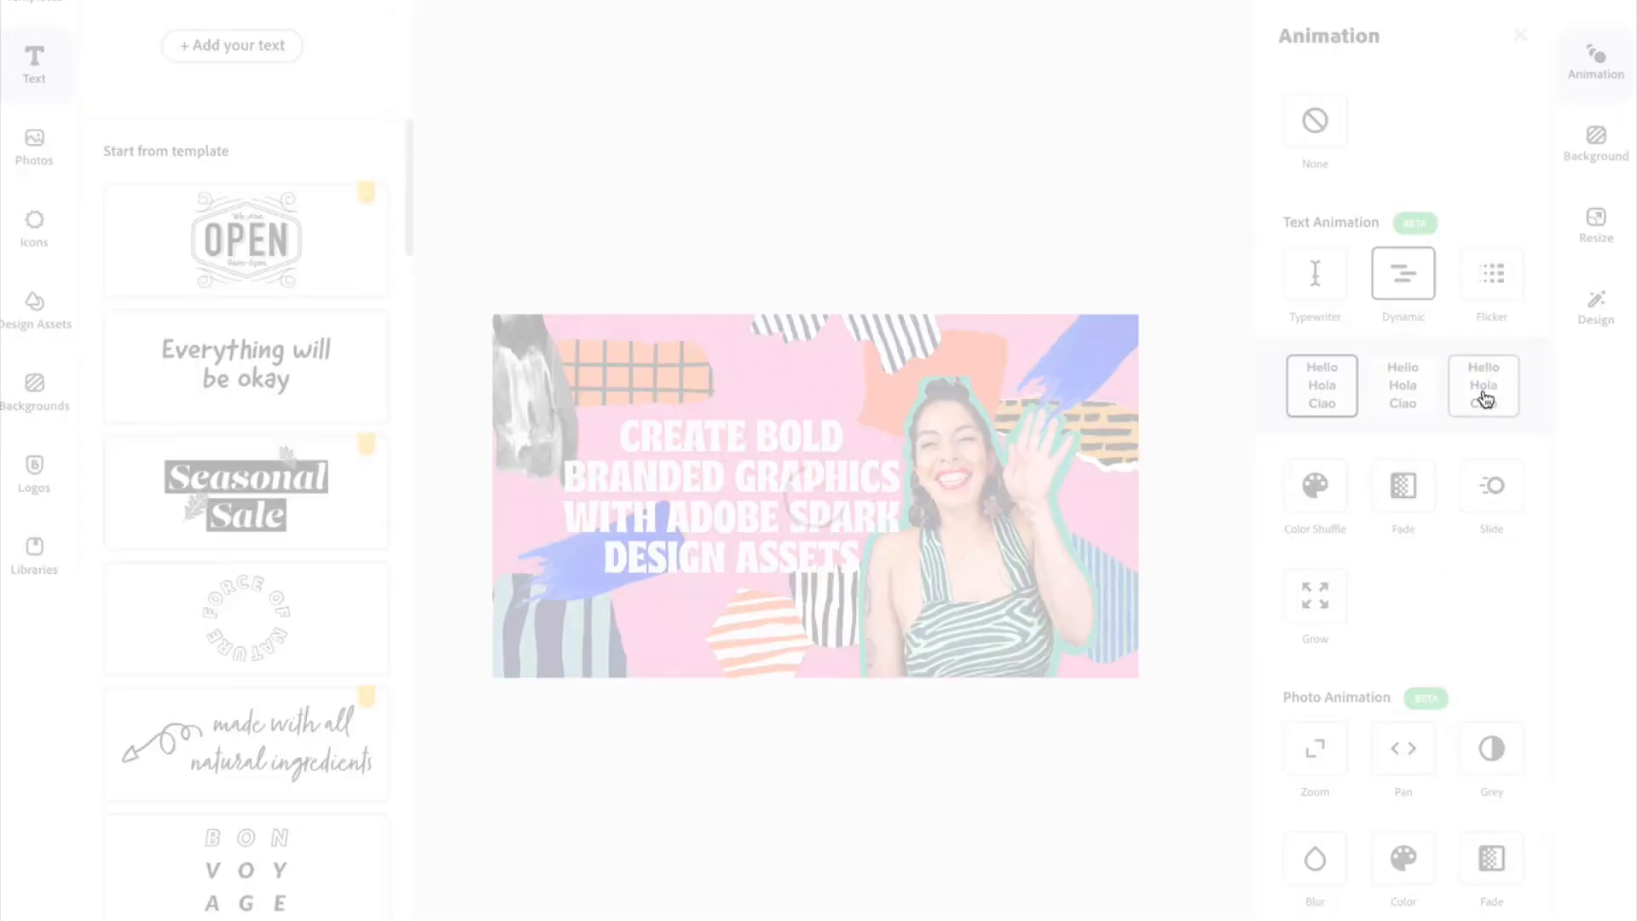
click(1489, 498)
click(1483, 501)
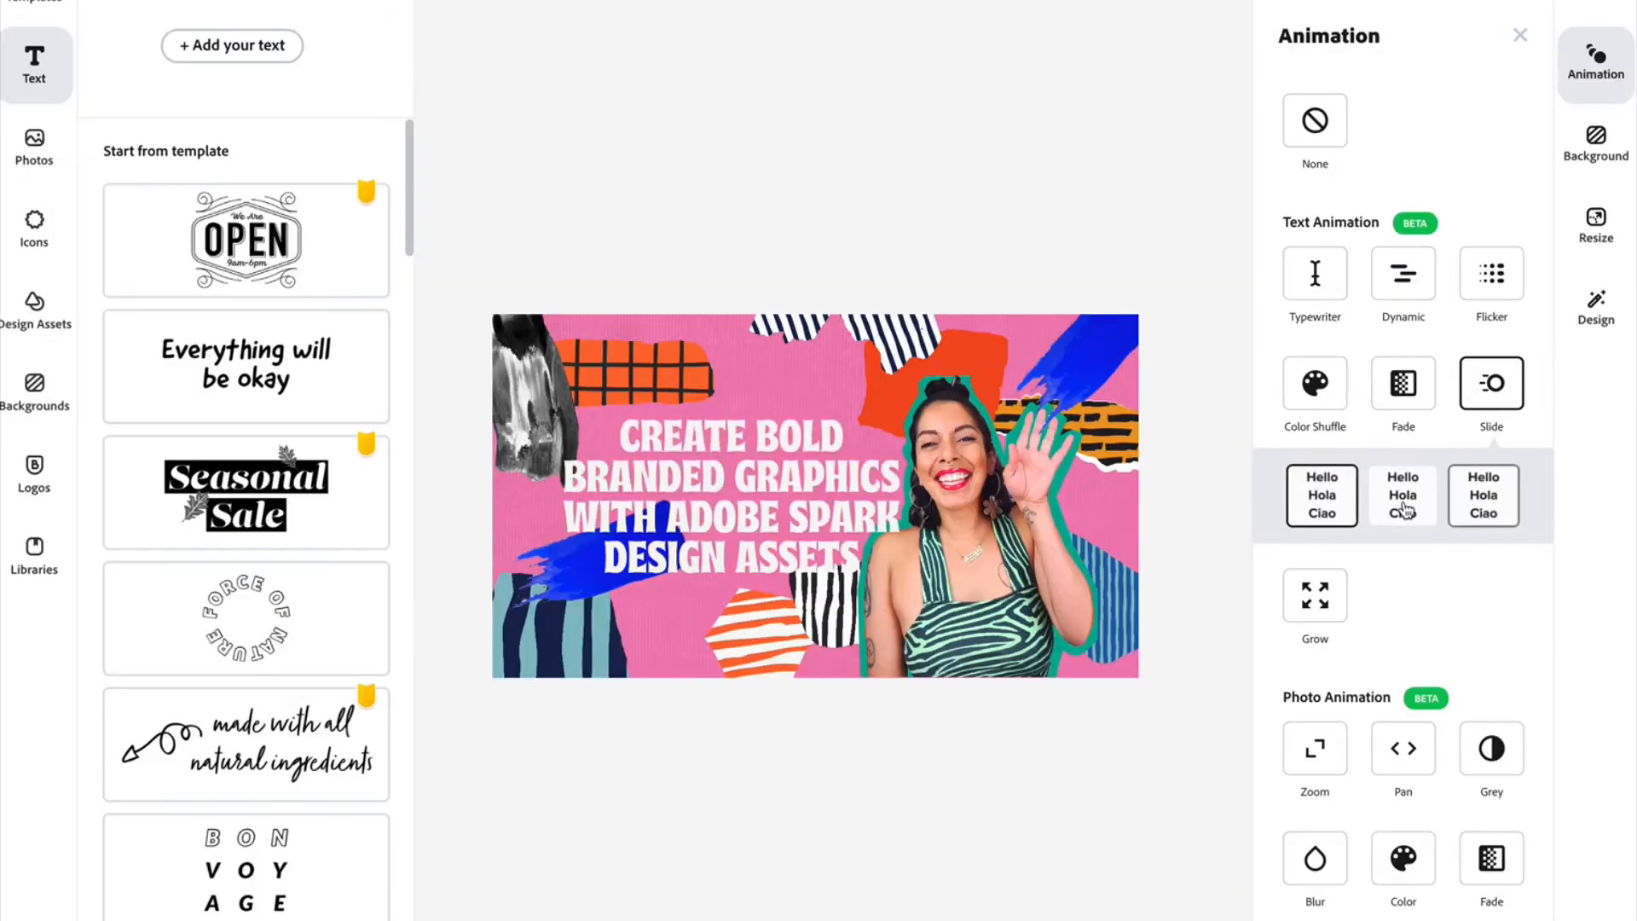
click(1404, 510)
click(1403, 277)
click(1404, 382)
click(1494, 489)
click(1323, 277)
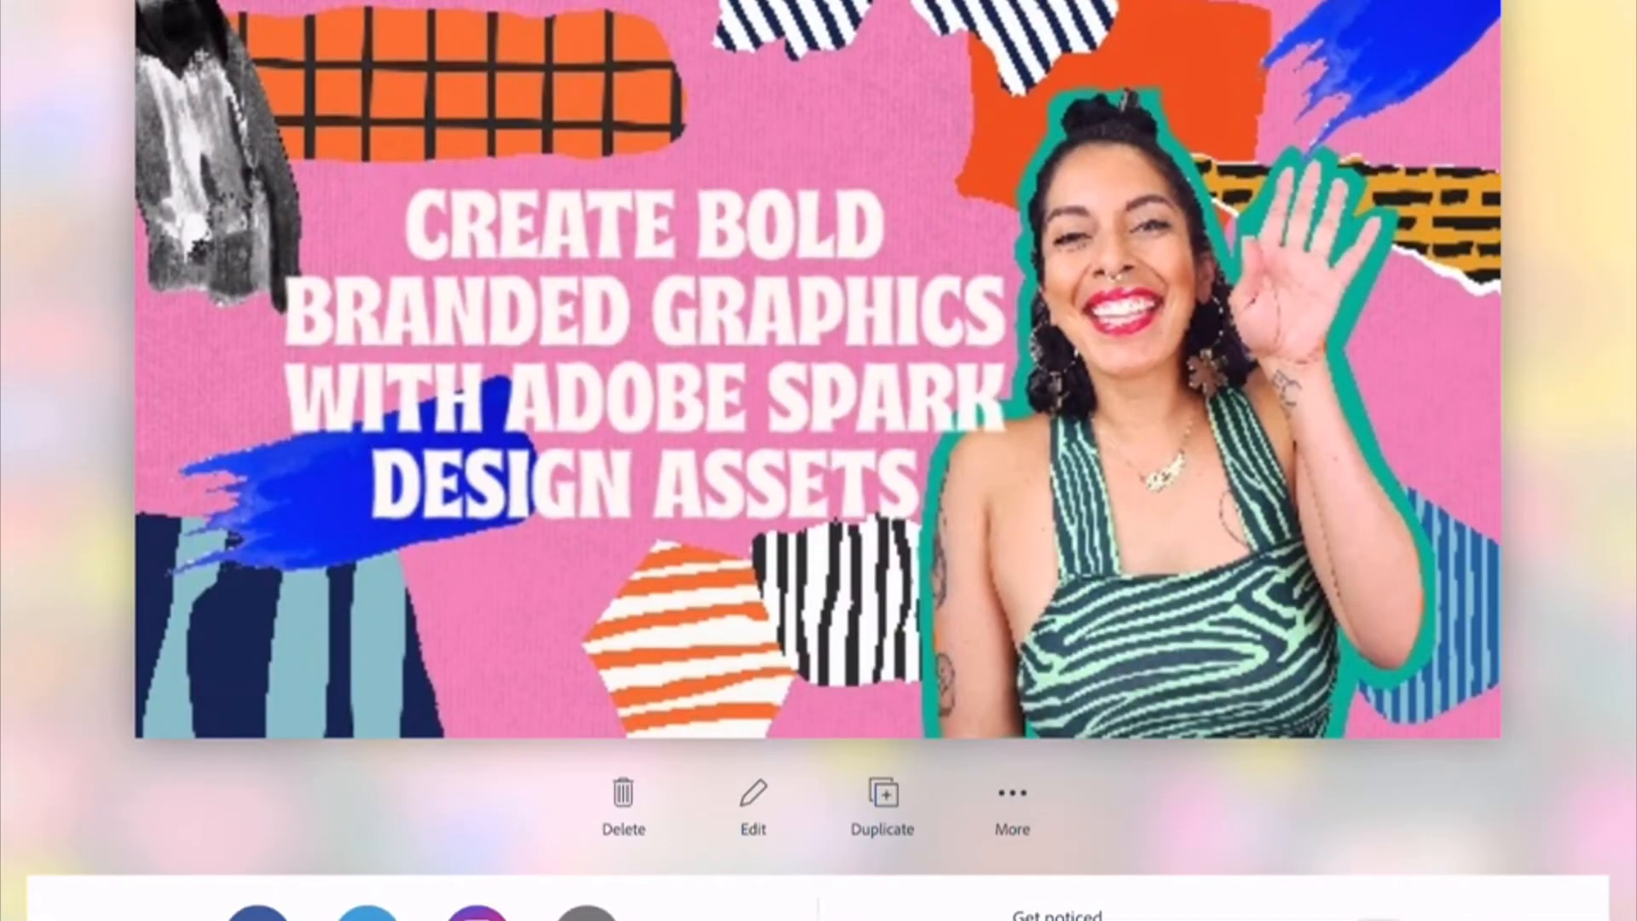
Duplicate the project under the name "YouTube square"
click(883, 806)
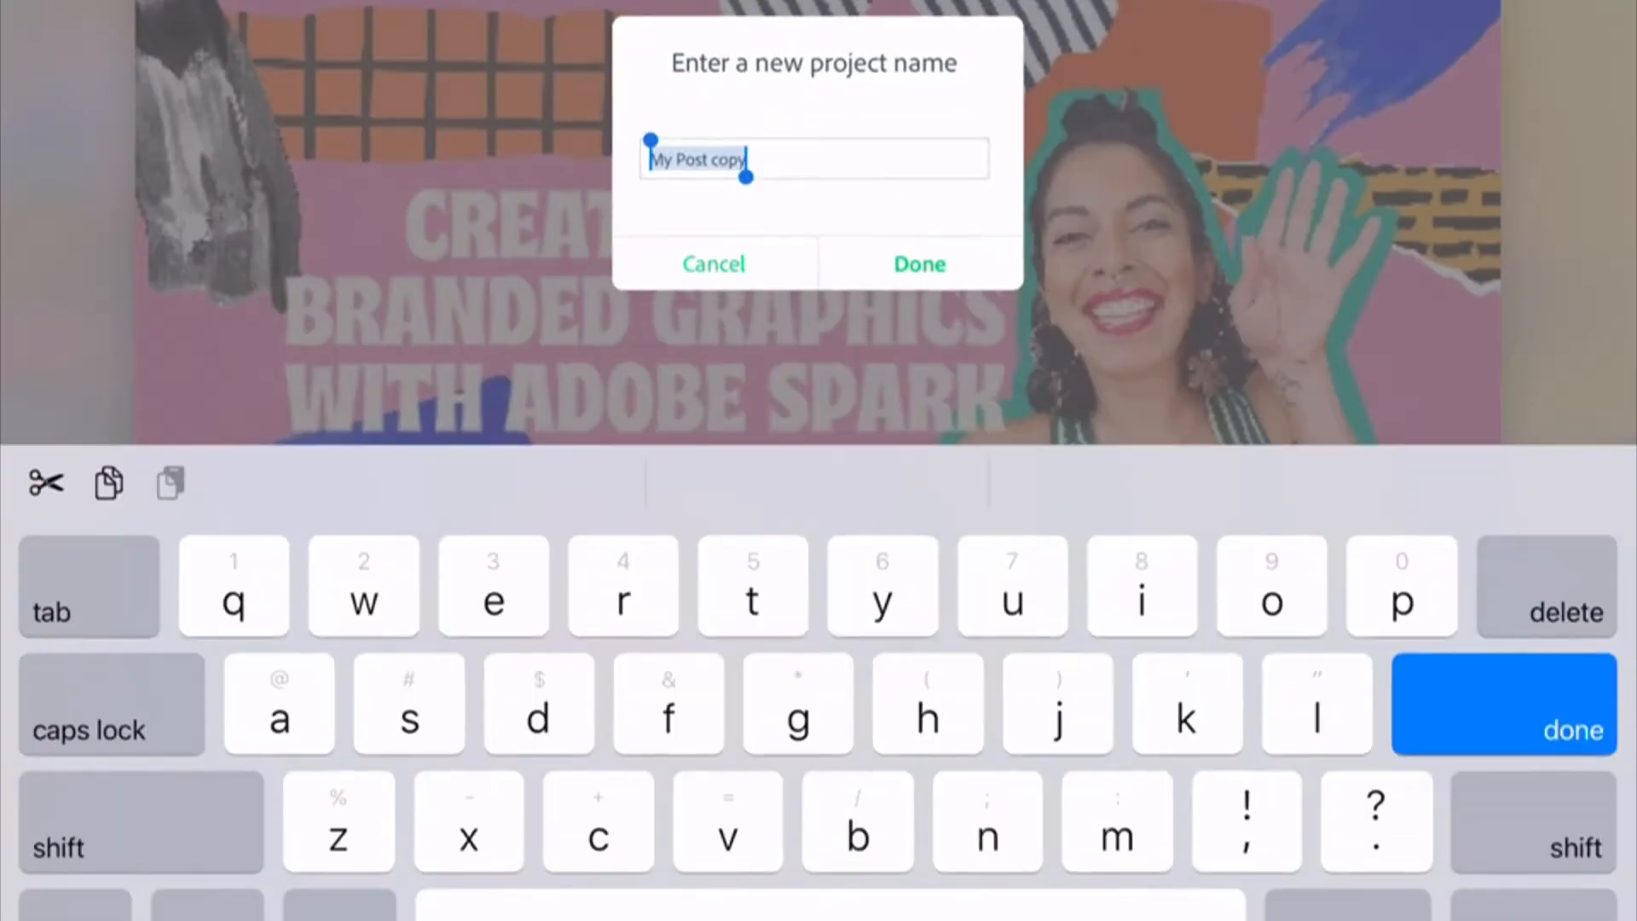
text(youtube square)
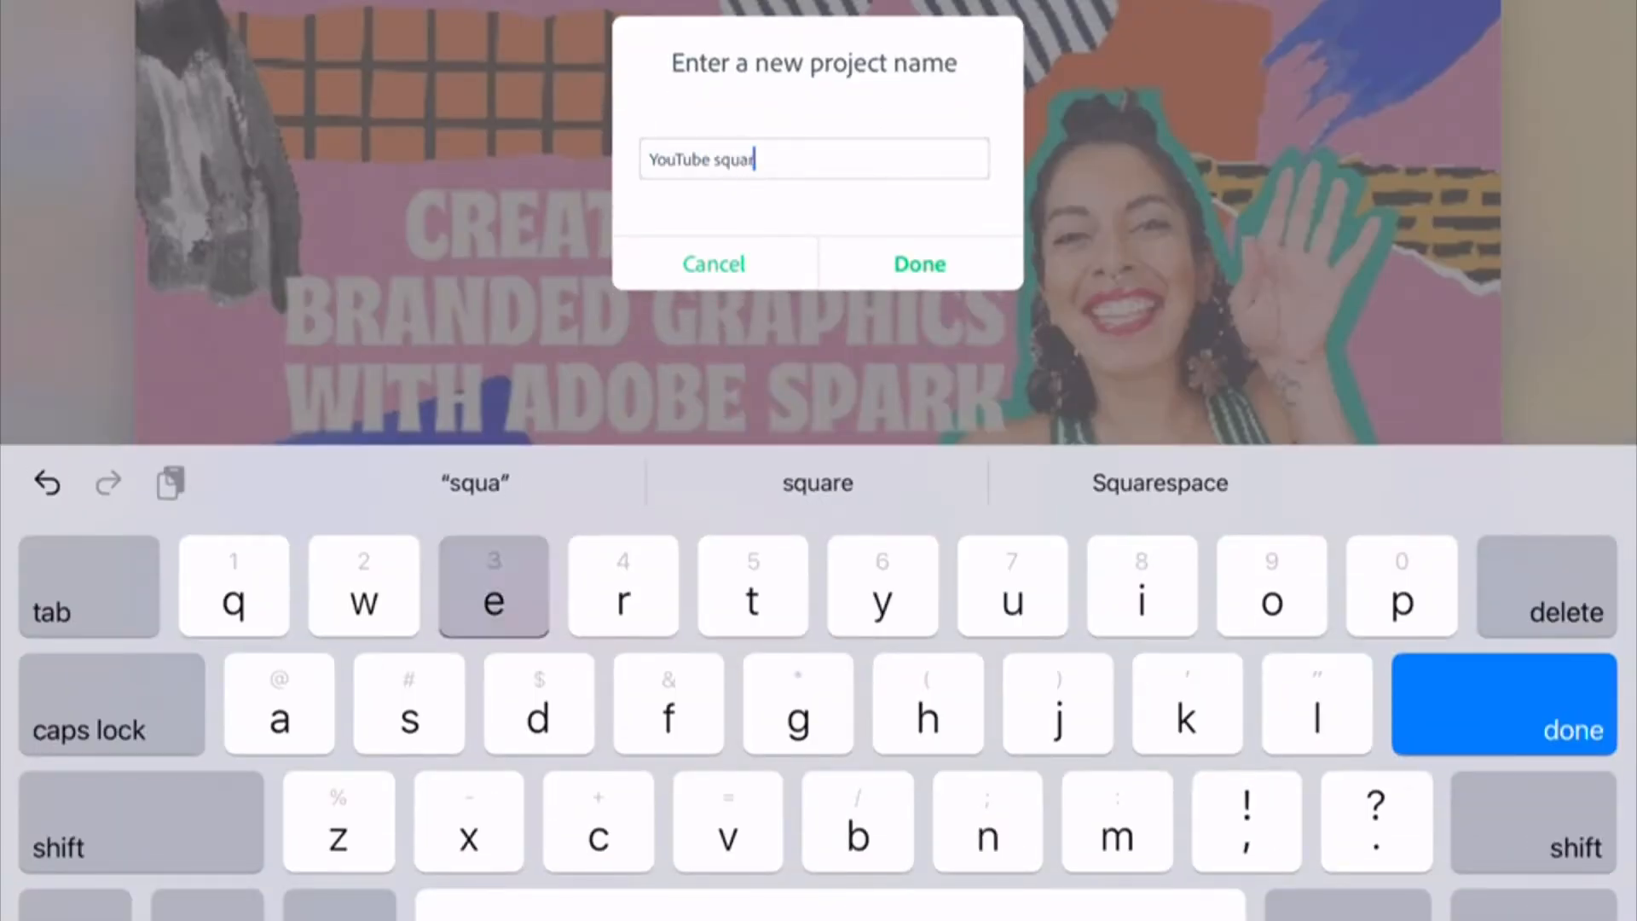
key(Return)
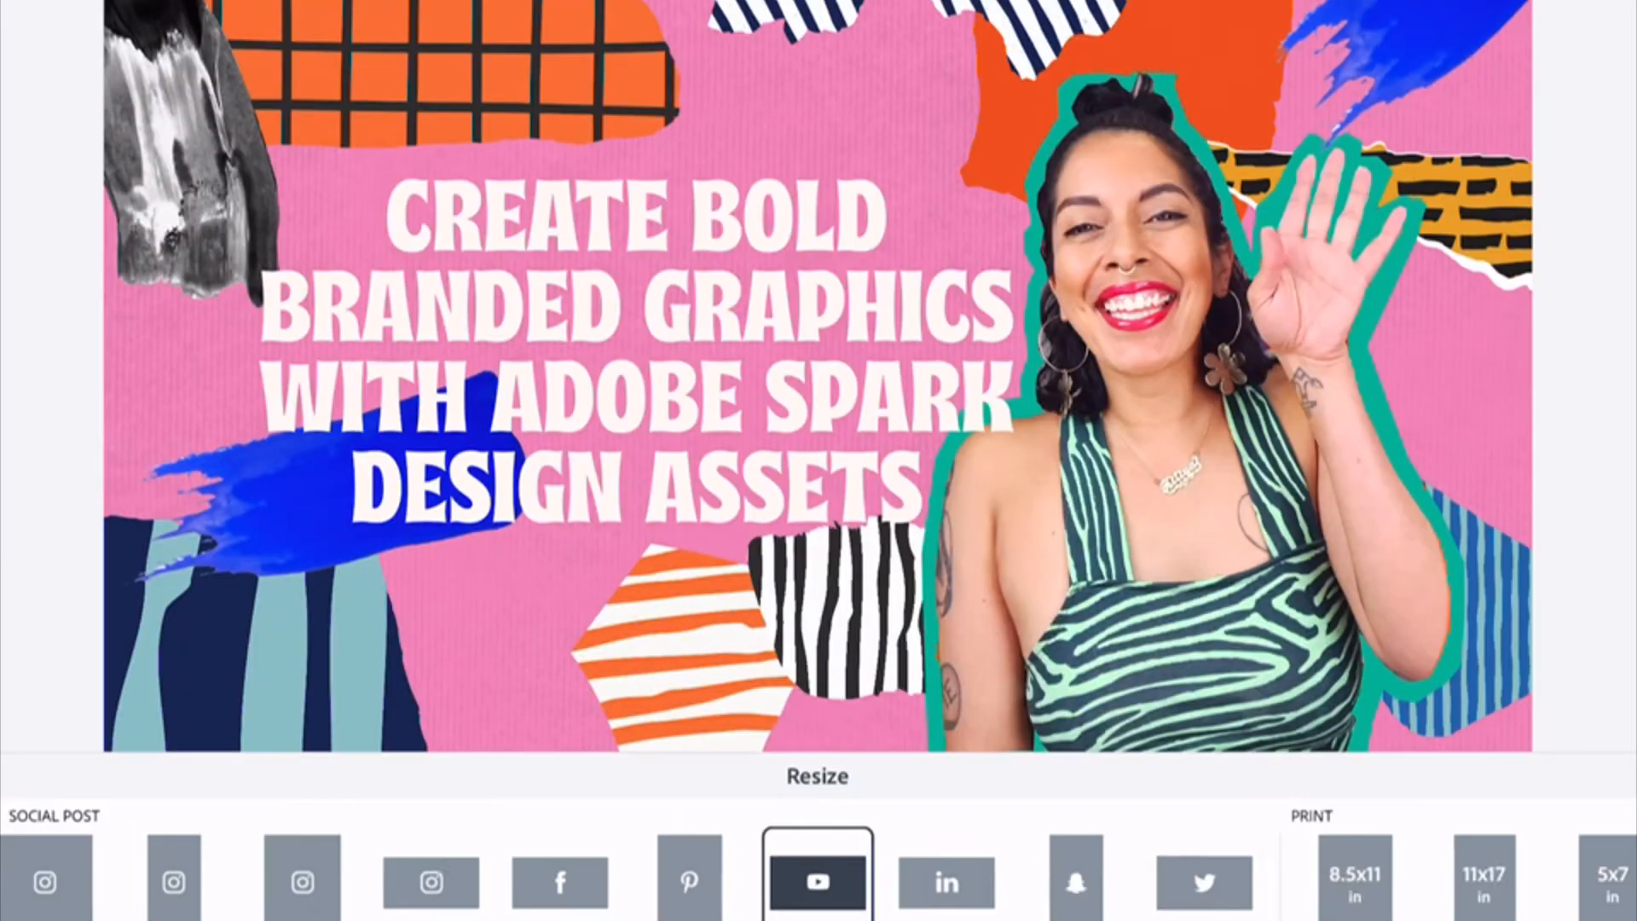
Resize the duplicated design to the square Instagram post format and remove the woman's photo
click(41, 880)
click(1134, 260)
drag(818, 222, 819, 68)
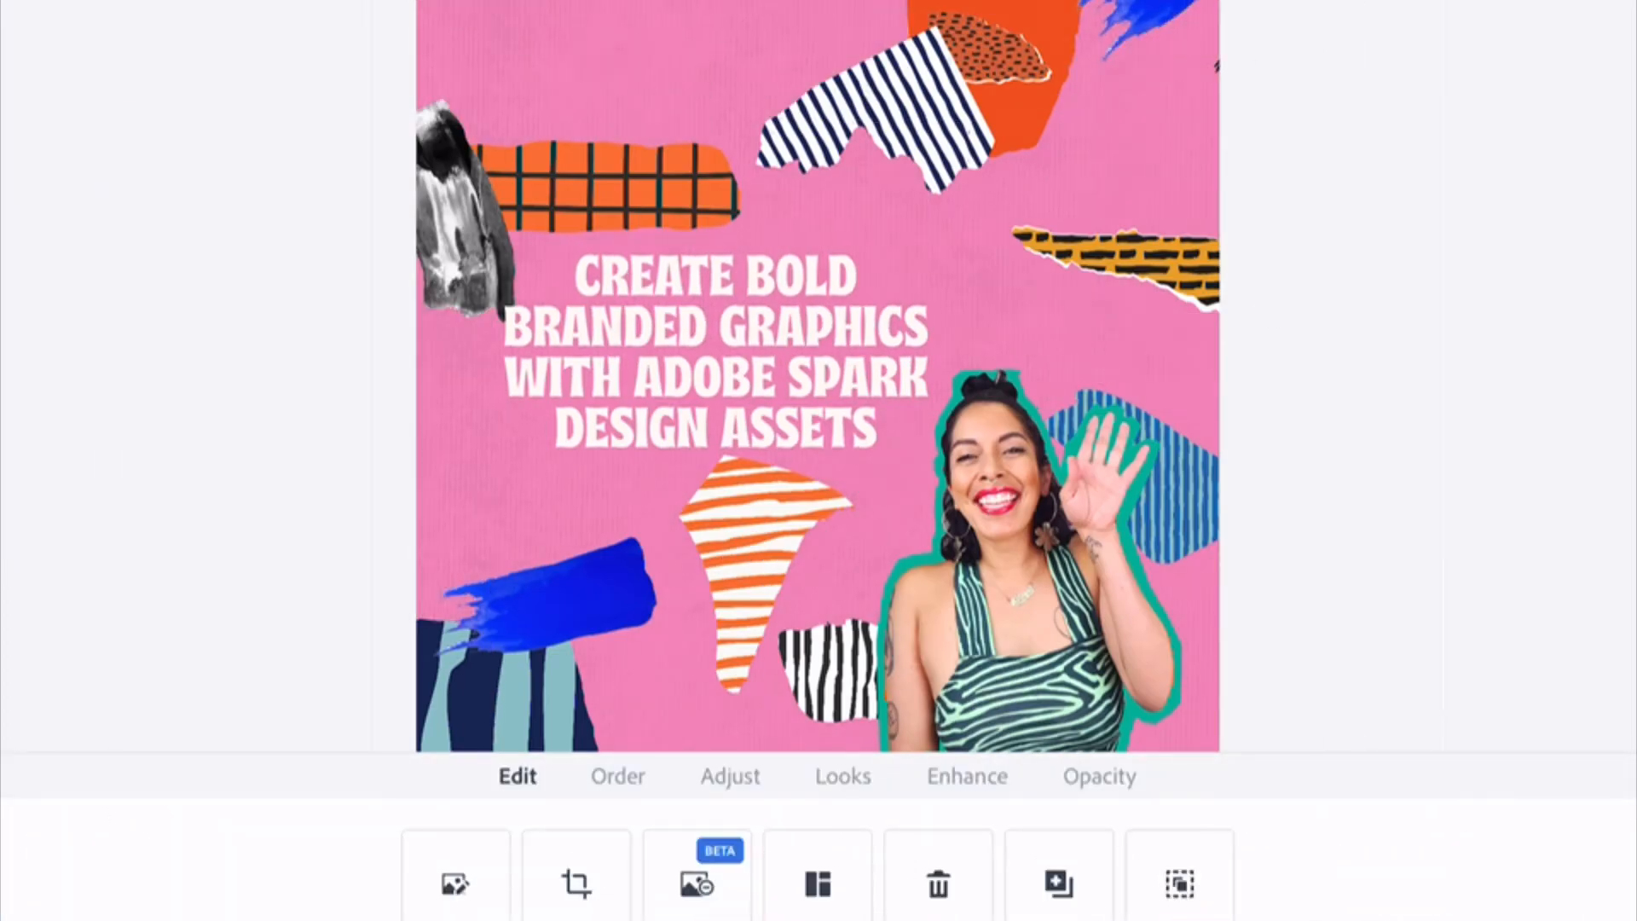
Position the orange grid strip and grey paint stroke in the upper-left corner and raise the mustard-and-black strip
drag(610, 187, 604, 29)
drag(461, 231, 546, 119)
click(879, 119)
click(1117, 265)
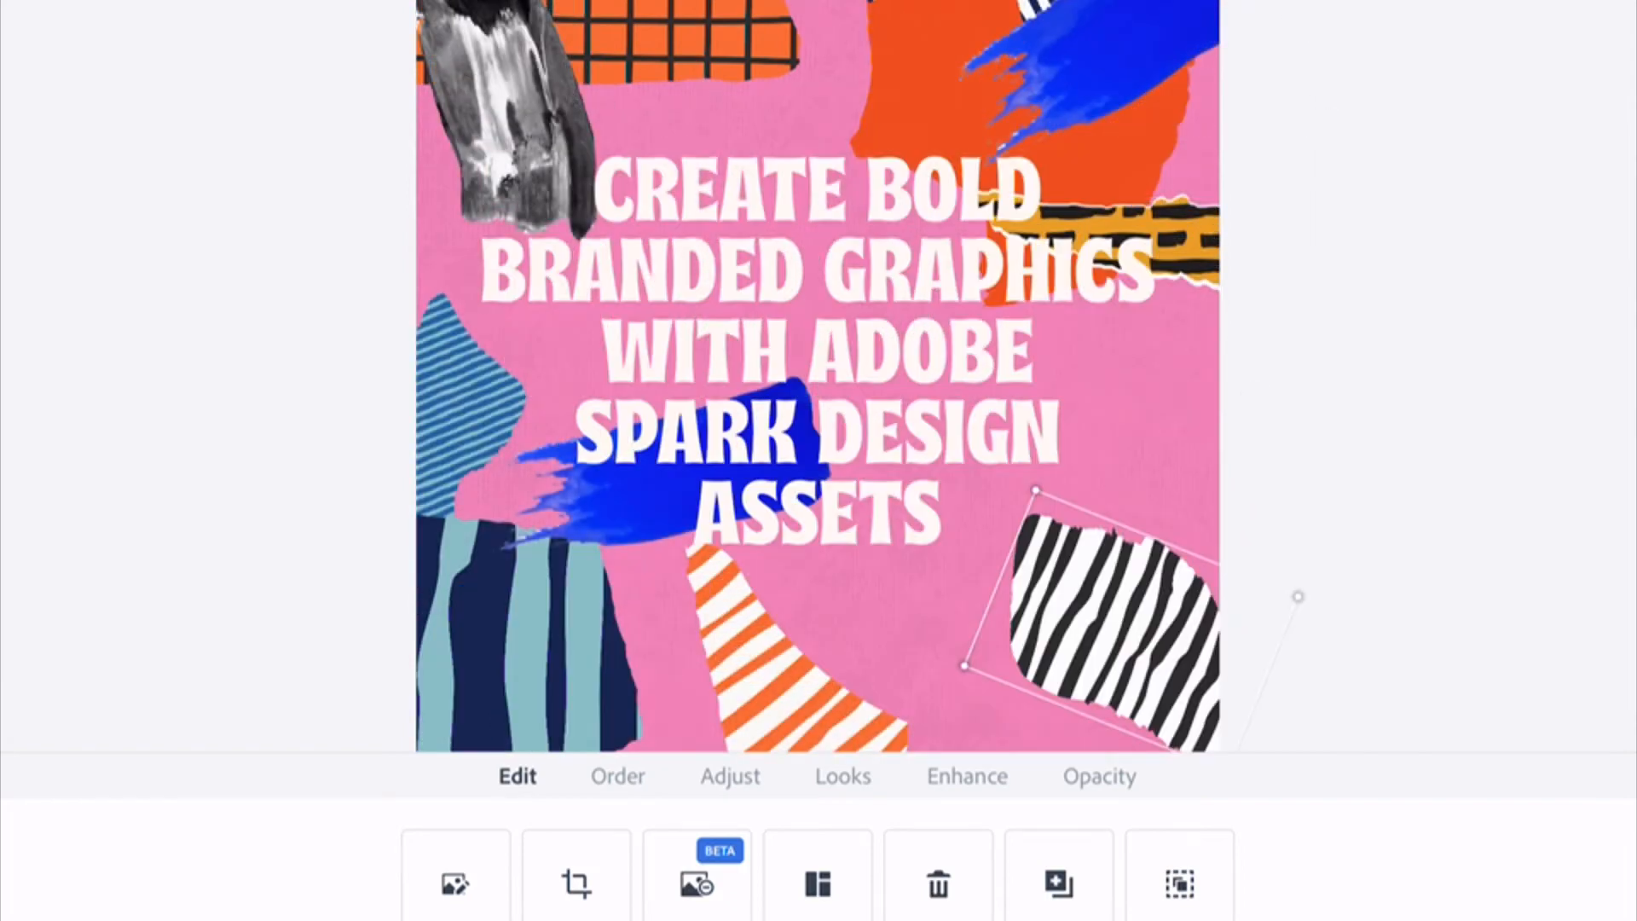
drag(1118, 243, 1084, 200)
Move the orange-and-white striped cutout to the right along the canvas's bottom edge and rotate it
drag(785, 674, 956, 670)
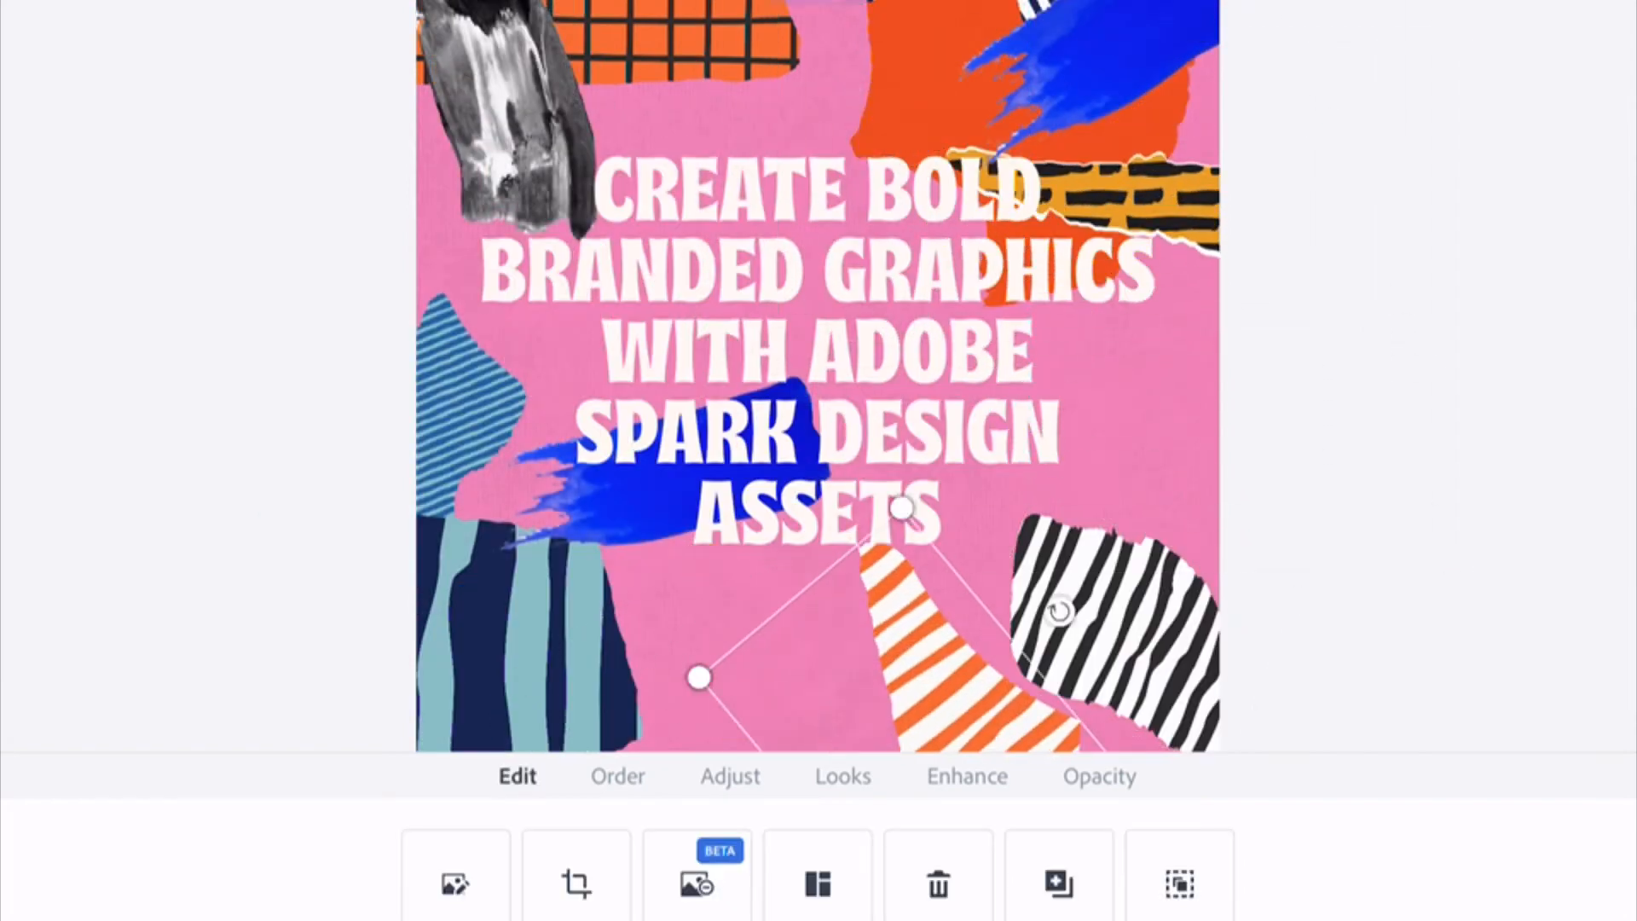
drag(1060, 614, 967, 580)
click(819, 351)
click(689, 42)
Duplicate the teal-and-navy striped cutout, rotate the copy and place it against the canvas's right edge
click(529, 644)
key(ctrl+d)
drag(528, 644, 824, 590)
drag(894, 738, 893, 330)
drag(853, 528, 950, 396)
drag(889, 265, 1103, 223)
drag(981, 409, 1208, 429)
Adjust the mustard-and-black strip's position over the red-orange cutout at the canvas's right edge
click(818, 352)
click(1117, 200)
drag(1118, 201, 1117, 150)
click(1038, 8)
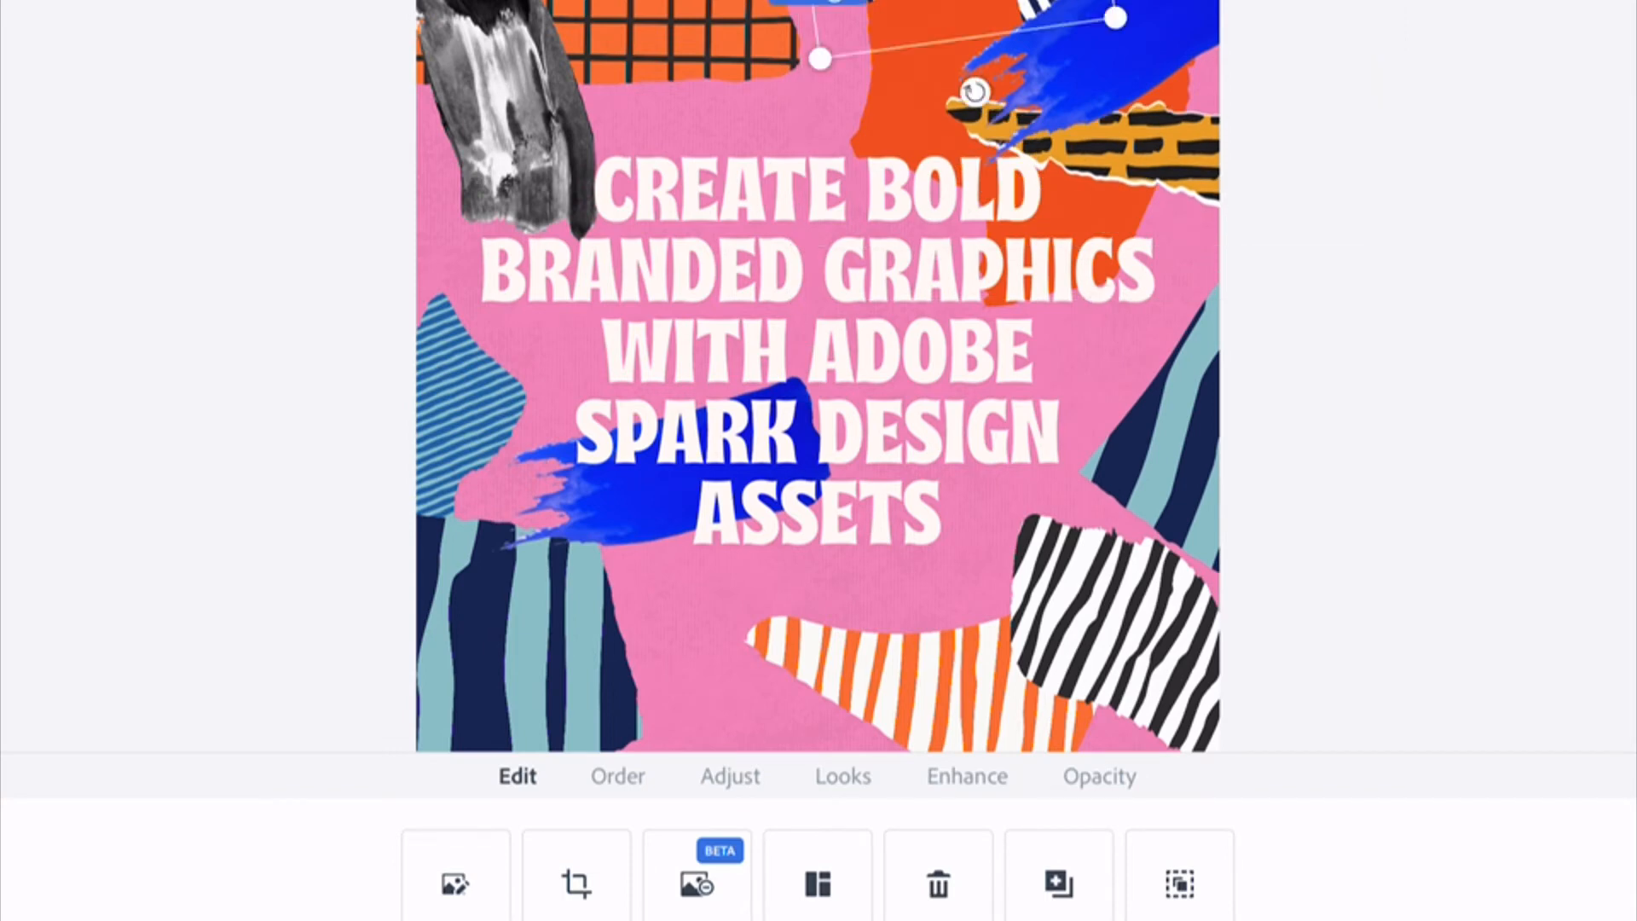
drag(1038, 8, 1173, 346)
click(1433, 213)
Nudge the teal-and-navy cutout further off the right edge and shift the orange-and-white striped cutout left
drag(1177, 461, 1213, 465)
click(1433, 213)
drag(904, 682, 847, 691)
Narrow the headline's text box so it wraps onto six lines and center it on the canvas
mouse_move(819, 351)
mouse_down()
mouse_move(818, 374)
mouse_move(819, 351)
mouse_up()
drag(1157, 542, 1027, 632)
drag(753, 394, 819, 351)
Search for "Wavy line" graphics, add the black wavy lines and move them to the canvas's upper-right corner
click(1100, 64)
click(1473, 321)
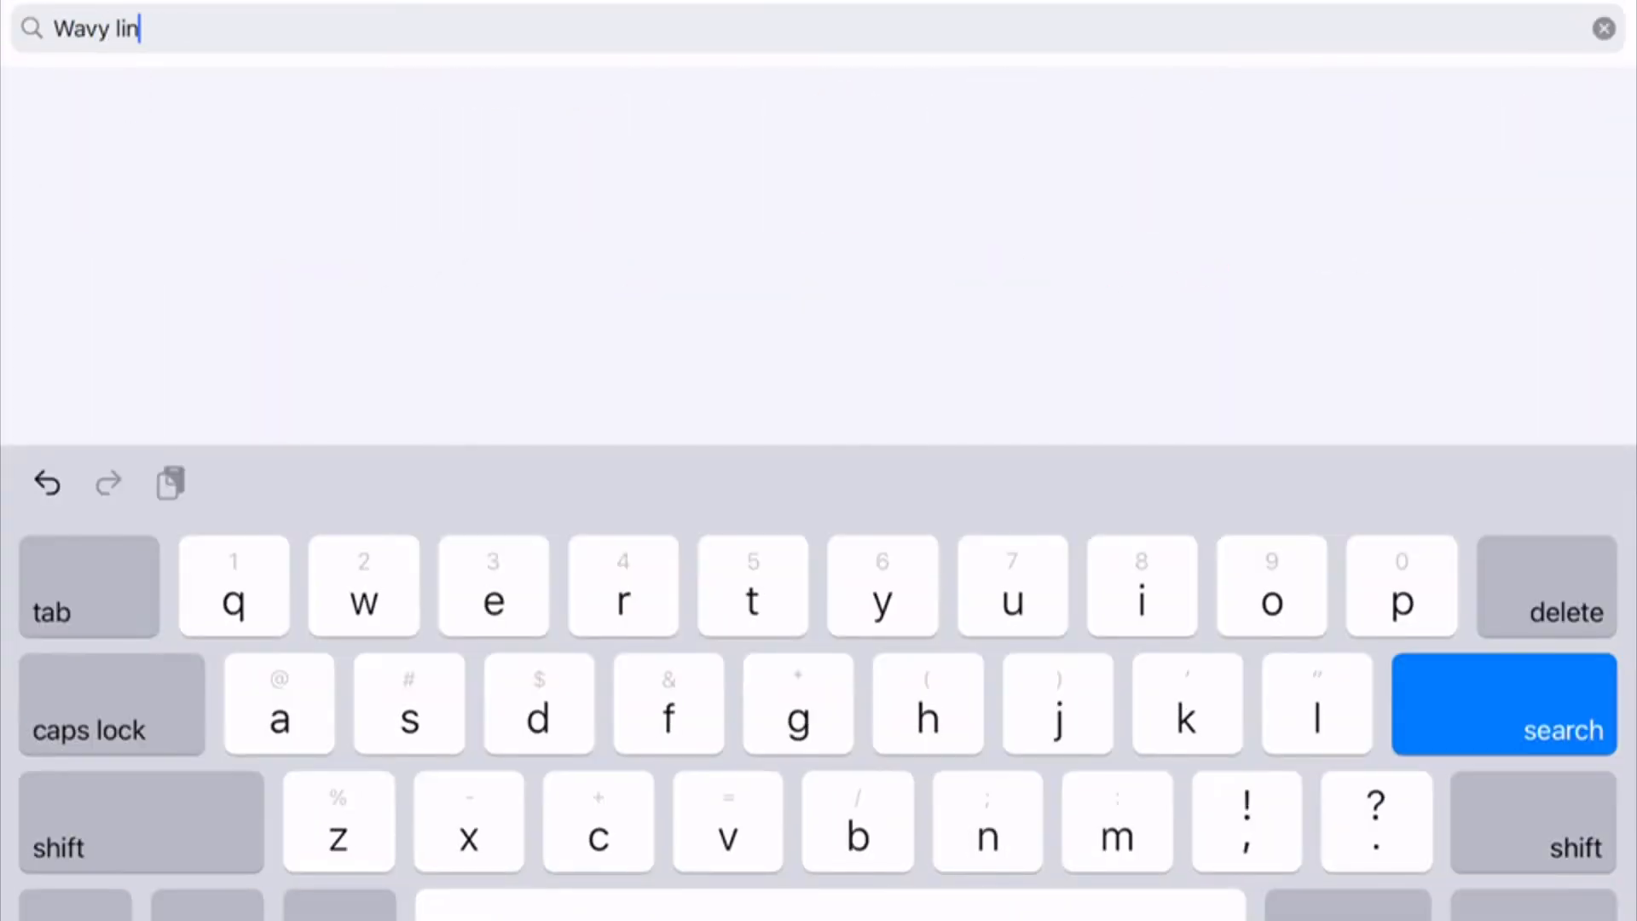
text(e)
key(Return)
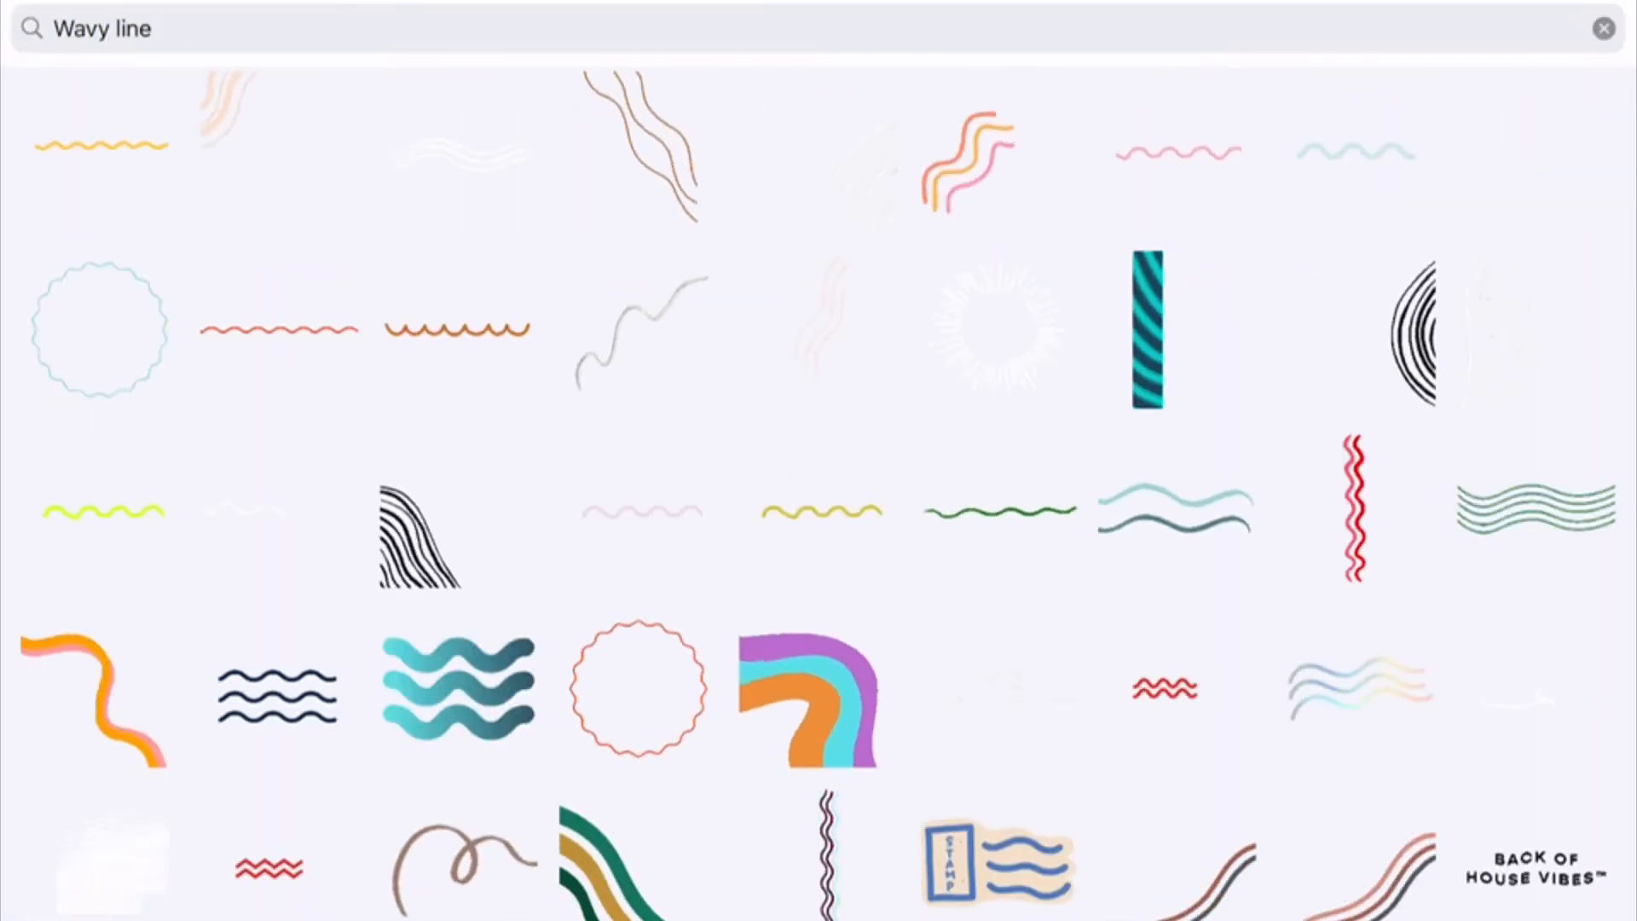
scroll(819, 495, down, 5)
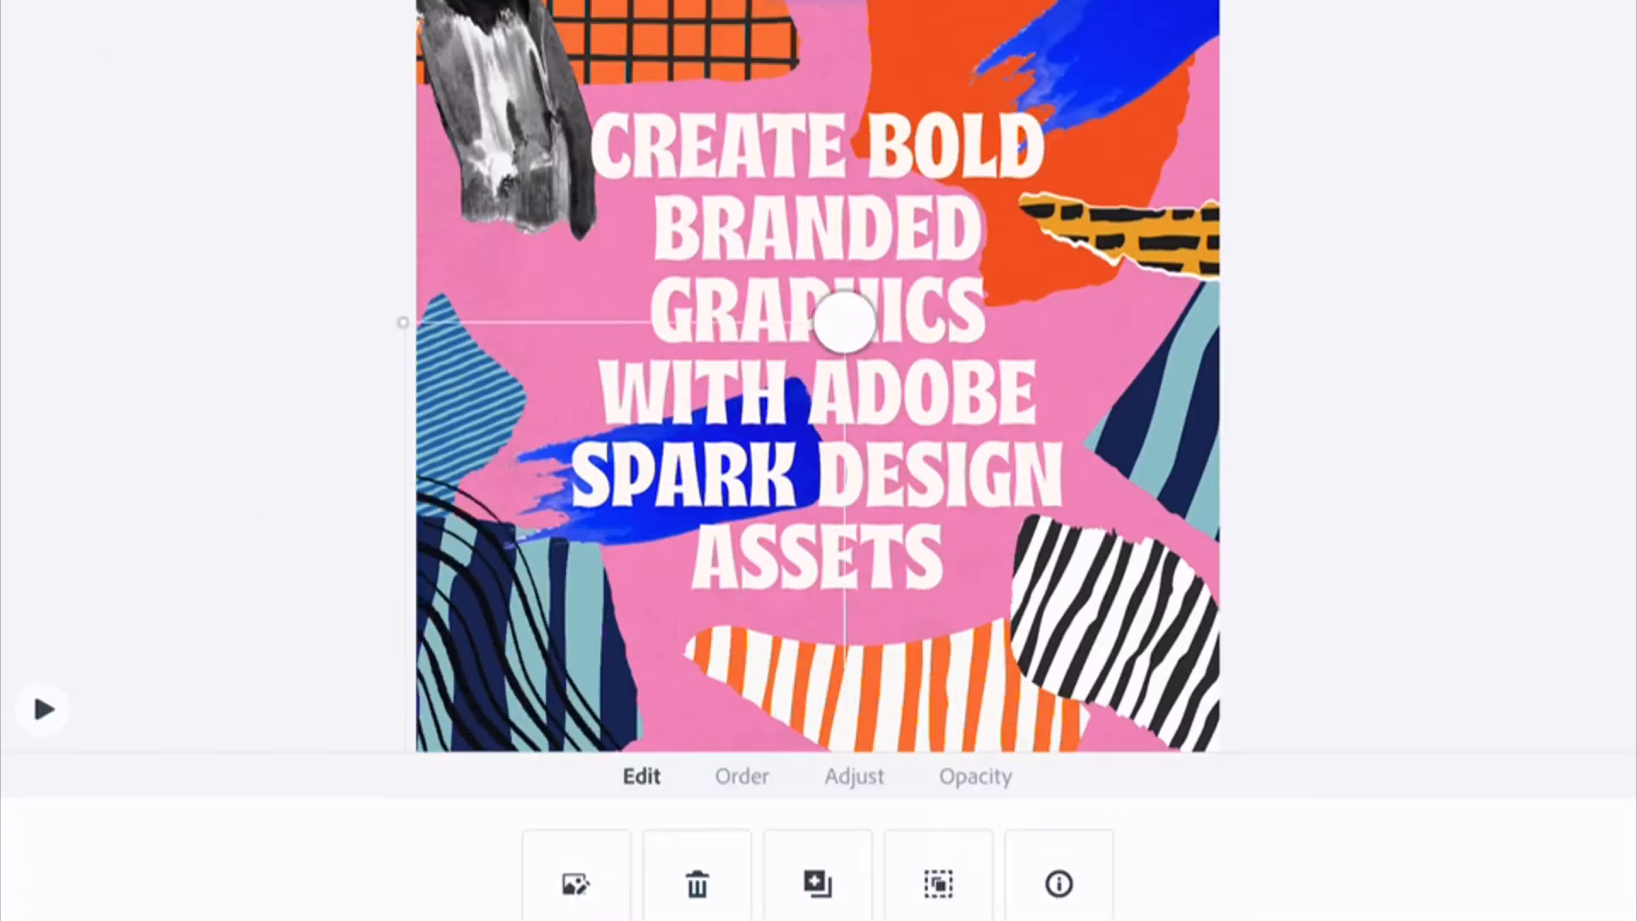
mouse_move(845, 322)
mouse_down()
mouse_move(892, 94)
mouse_move(1041, 8)
mouse_up()
Move the teal-and-navy striped cutout and the blue pinstriped cutout higher along the canvas's left edge
drag(529, 635, 482, 508)
click(464, 383)
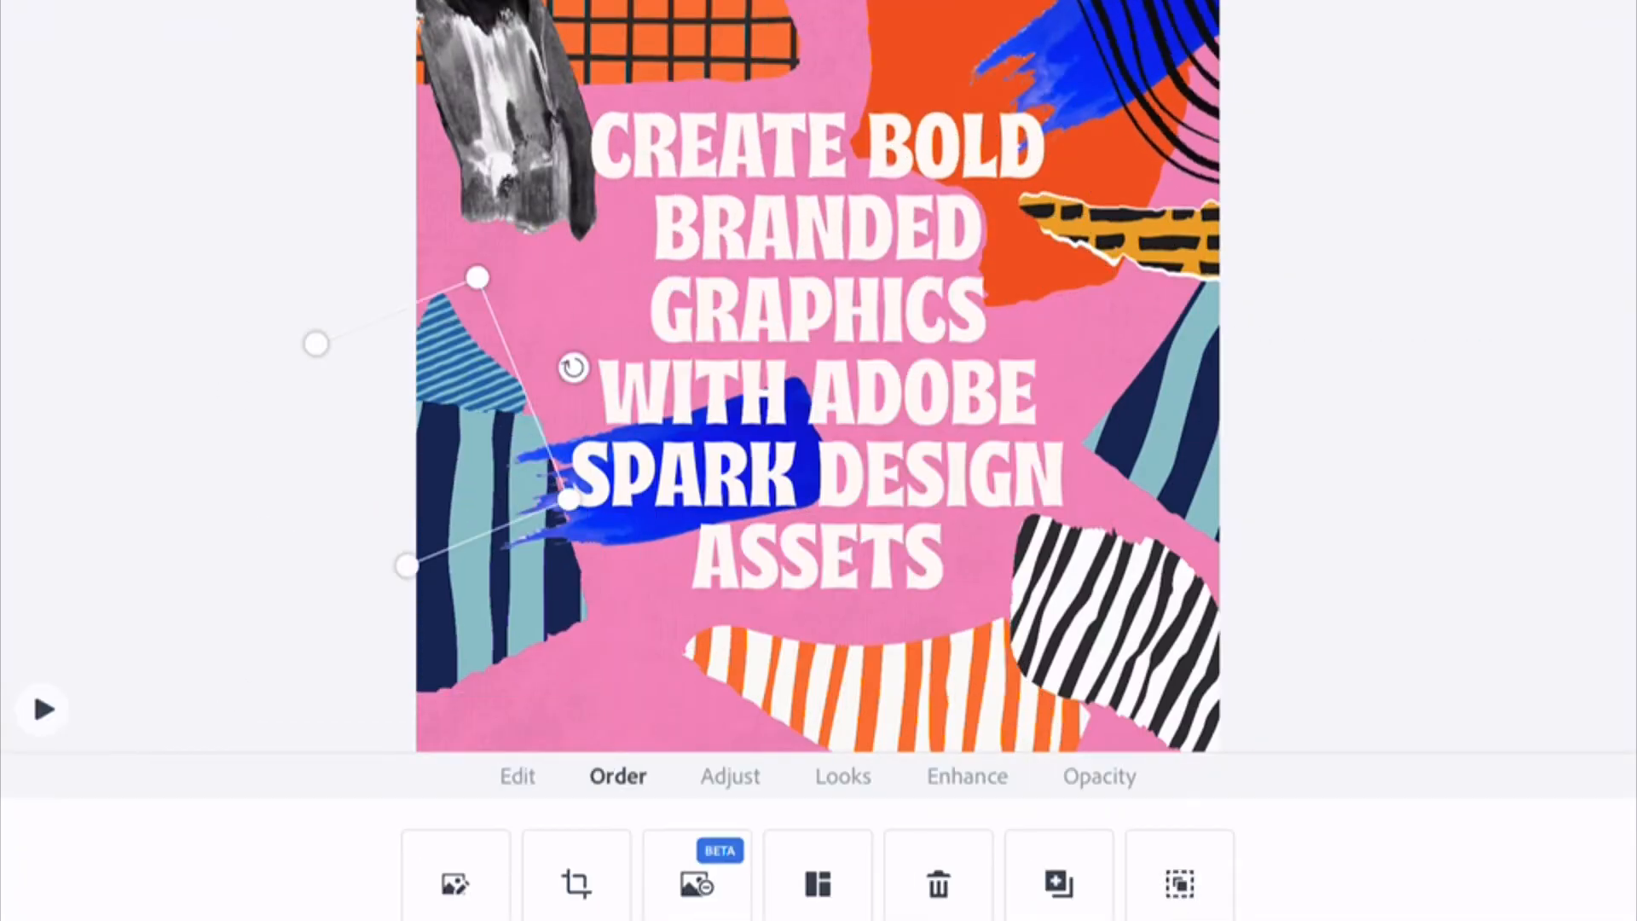
drag(465, 384, 443, 294)
click(499, 512)
Duplicate the black wavy lines into the lower-left corner and clear the teal-and-navy cutout from the left edge
click(1019, 247)
click(642, 776)
click(815, 885)
mouse_move(1143, 94)
mouse_down()
mouse_move(512, 631)
mouse_move(503, 614)
mouse_move(733, 597)
mouse_up()
drag(521, 512, 350, 511)
drag(733, 597, 525, 597)
click(879, 695)
click(1407, 427)
Duplicate the red-orange cutout behind the lower-left wavy lines and readjust the wavy lines in the upper-right corner
drag(1143, 94, 1108, 204)
click(921, 85)
click(1060, 884)
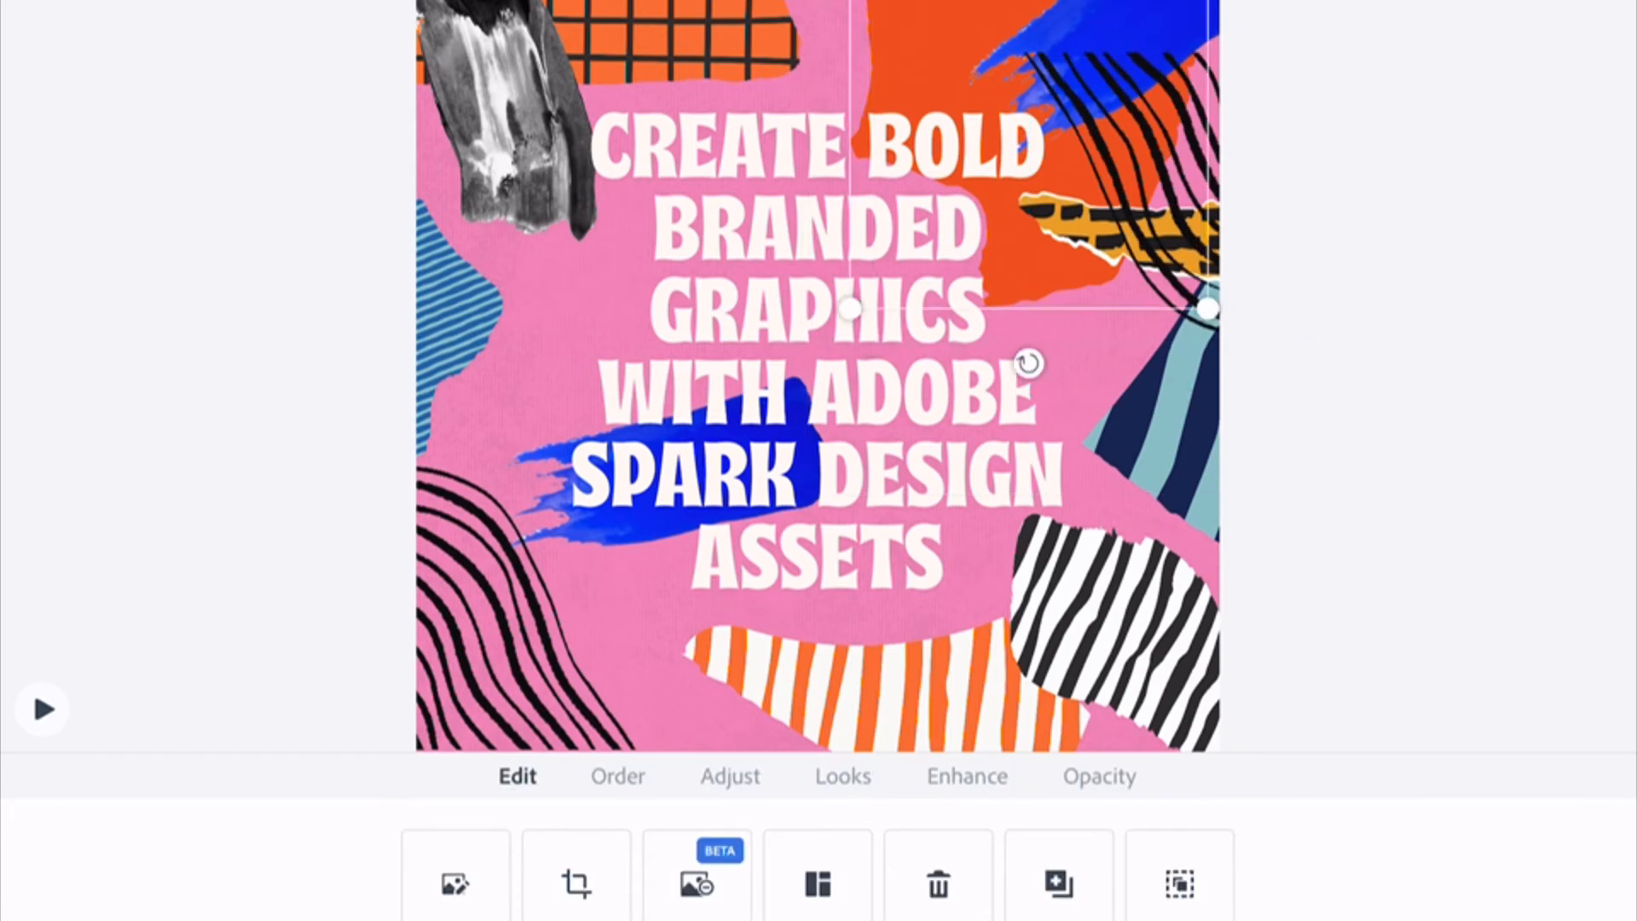
mouse_move(1023, 170)
mouse_down()
mouse_move(614, 478)
mouse_move(504, 648)
mouse_up()
mouse_move(1151, 205)
mouse_down()
mouse_move(1152, 128)
mouse_move(1104, 143)
mouse_up()
click(1407, 426)
Reposition the blue pinstriped cutout on the left edge and place a duplicate of the teal-and-navy cutout beside the lower-left wavy lines
drag(456, 341, 478, 345)
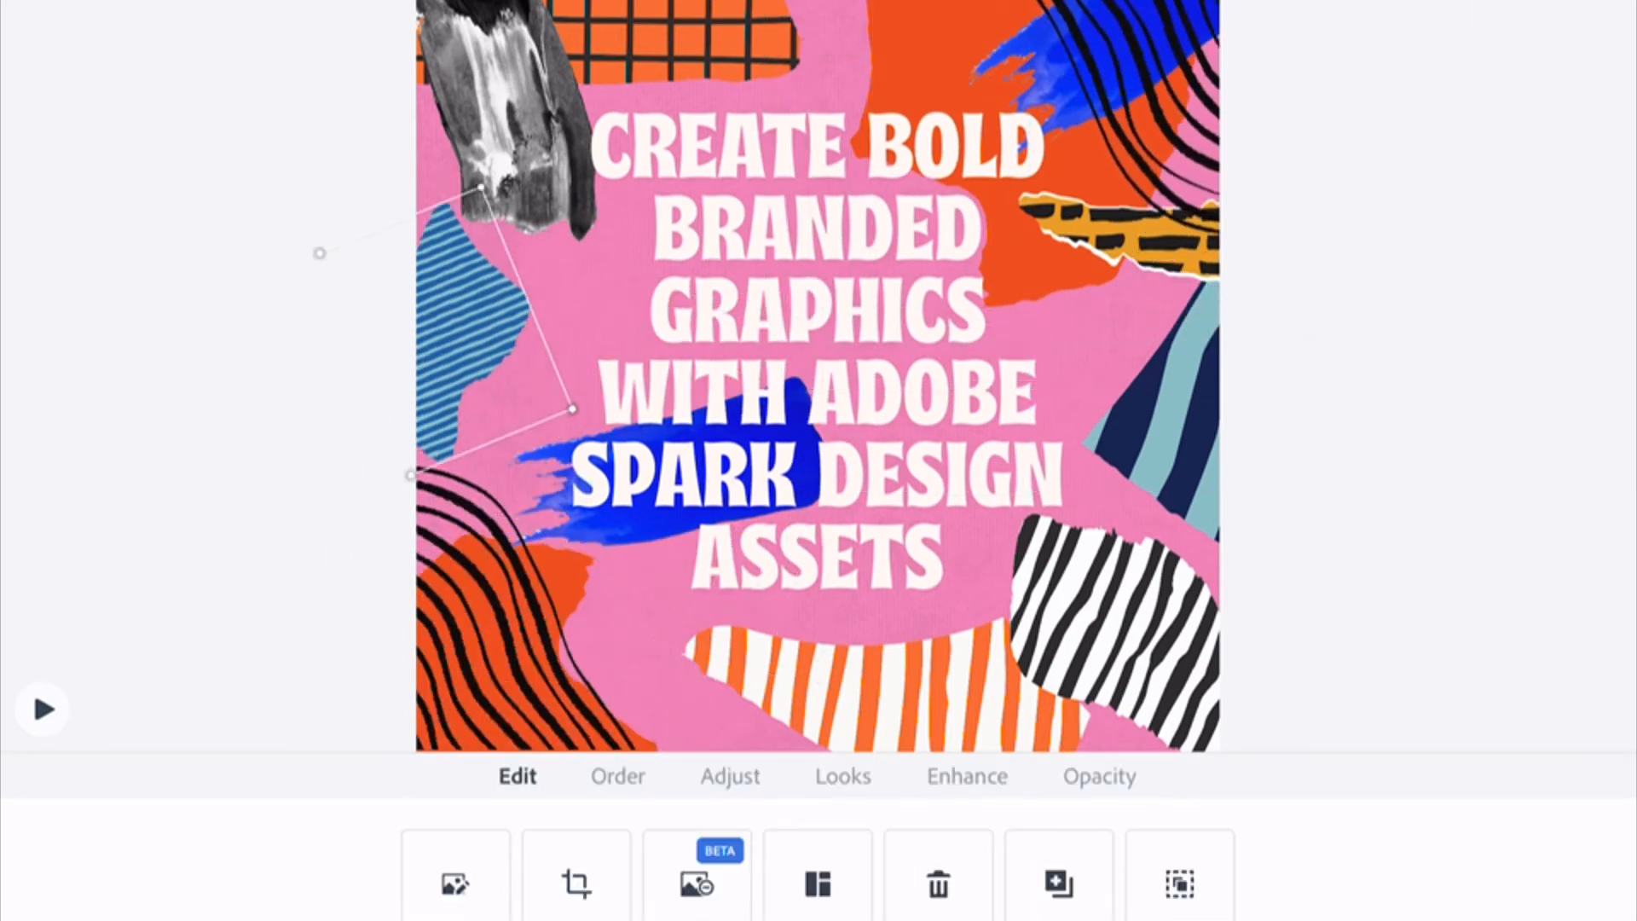
click(1168, 418)
click(1060, 884)
drag(1168, 418, 618, 703)
click(1407, 427)
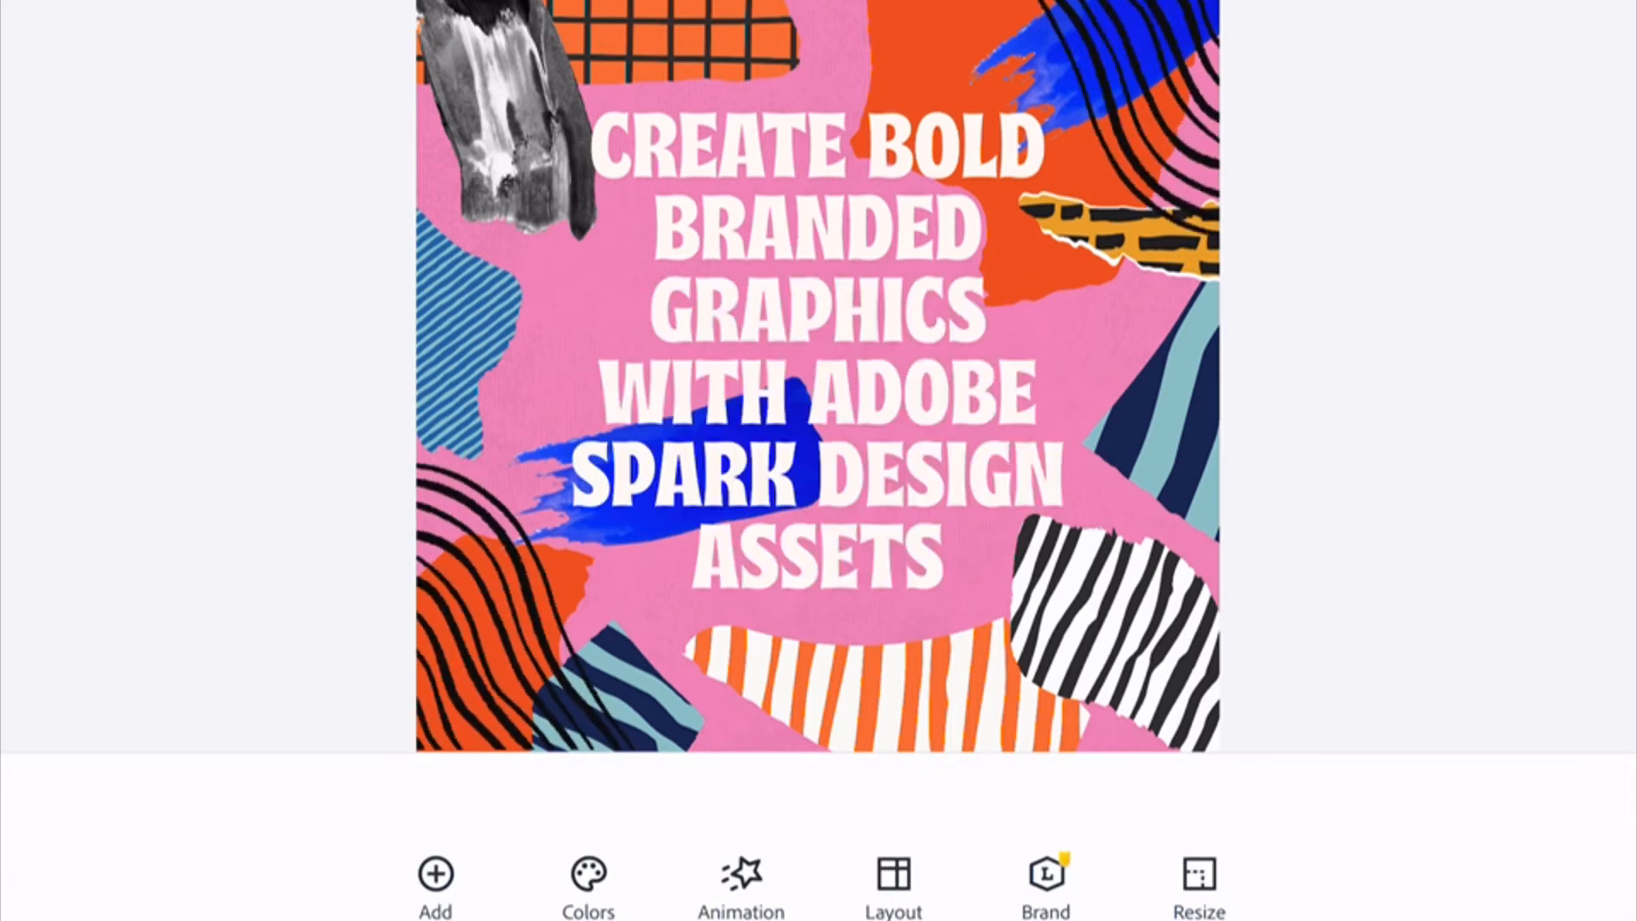